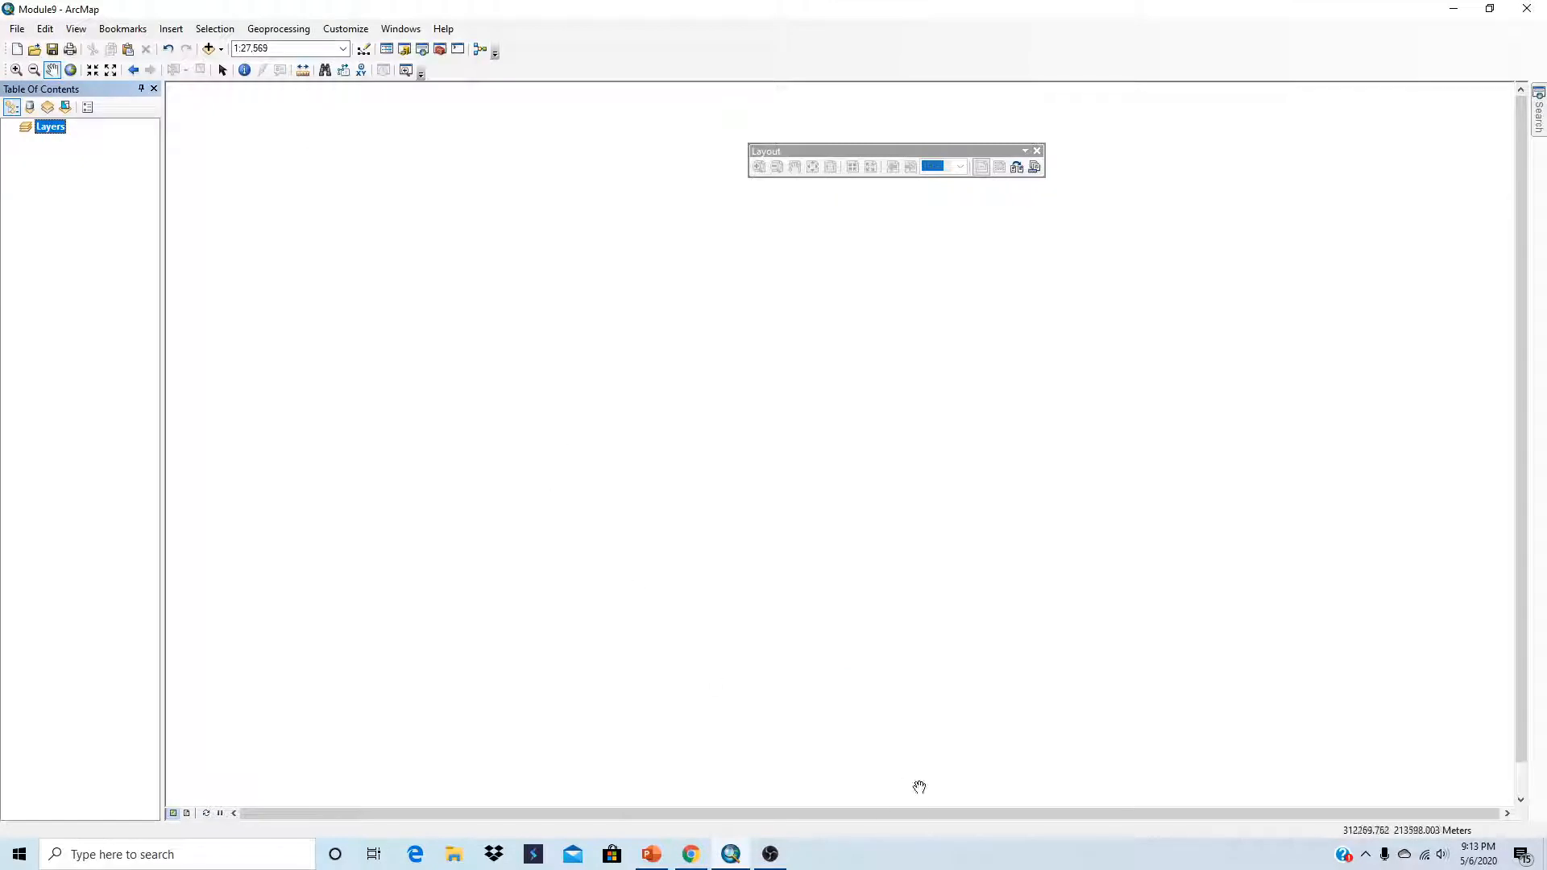
# Switch to PowerPoint to read the geodatabase import procedure, and return to ArcMap.
pyautogui.click(652, 856)
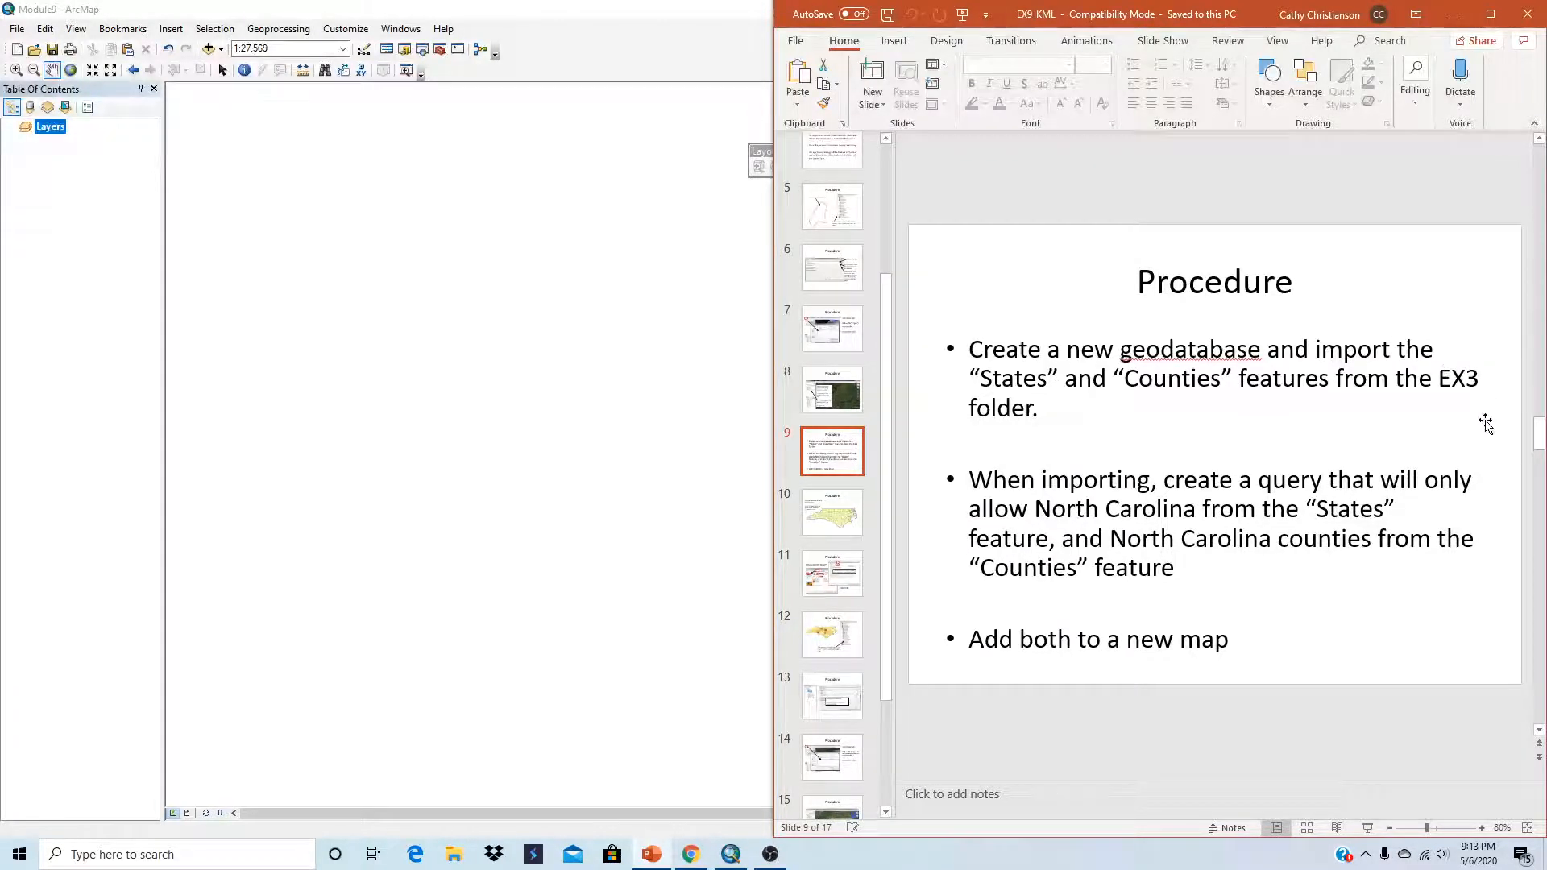
pyautogui.click(433, 578)
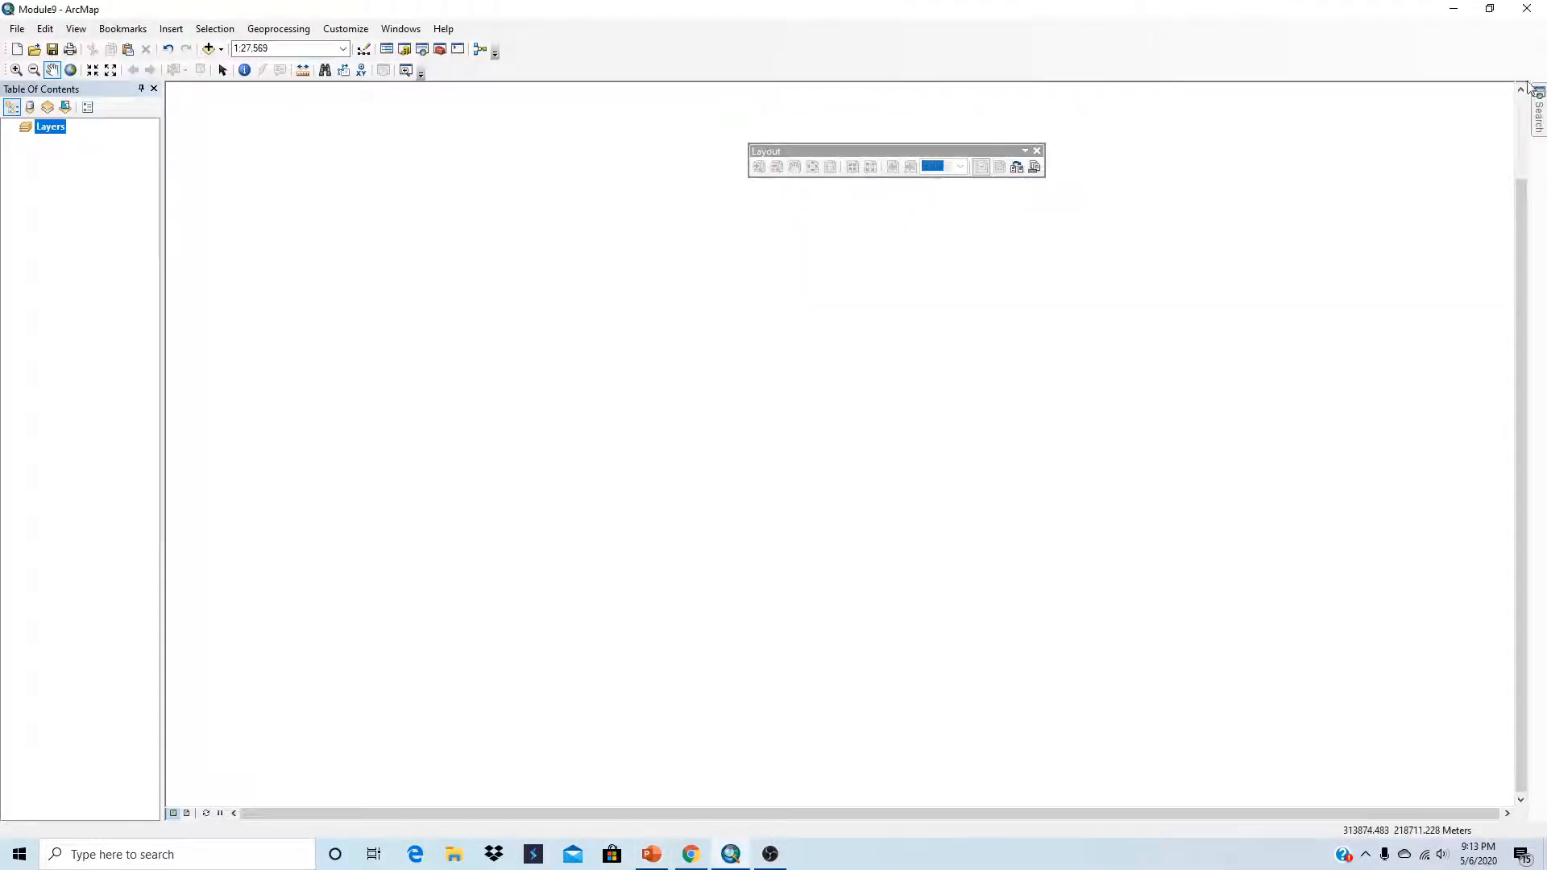
# Open the Catalog window, collapse the folder connections and go to the default geodatabase.
pyautogui.moveTo(1542, 119)
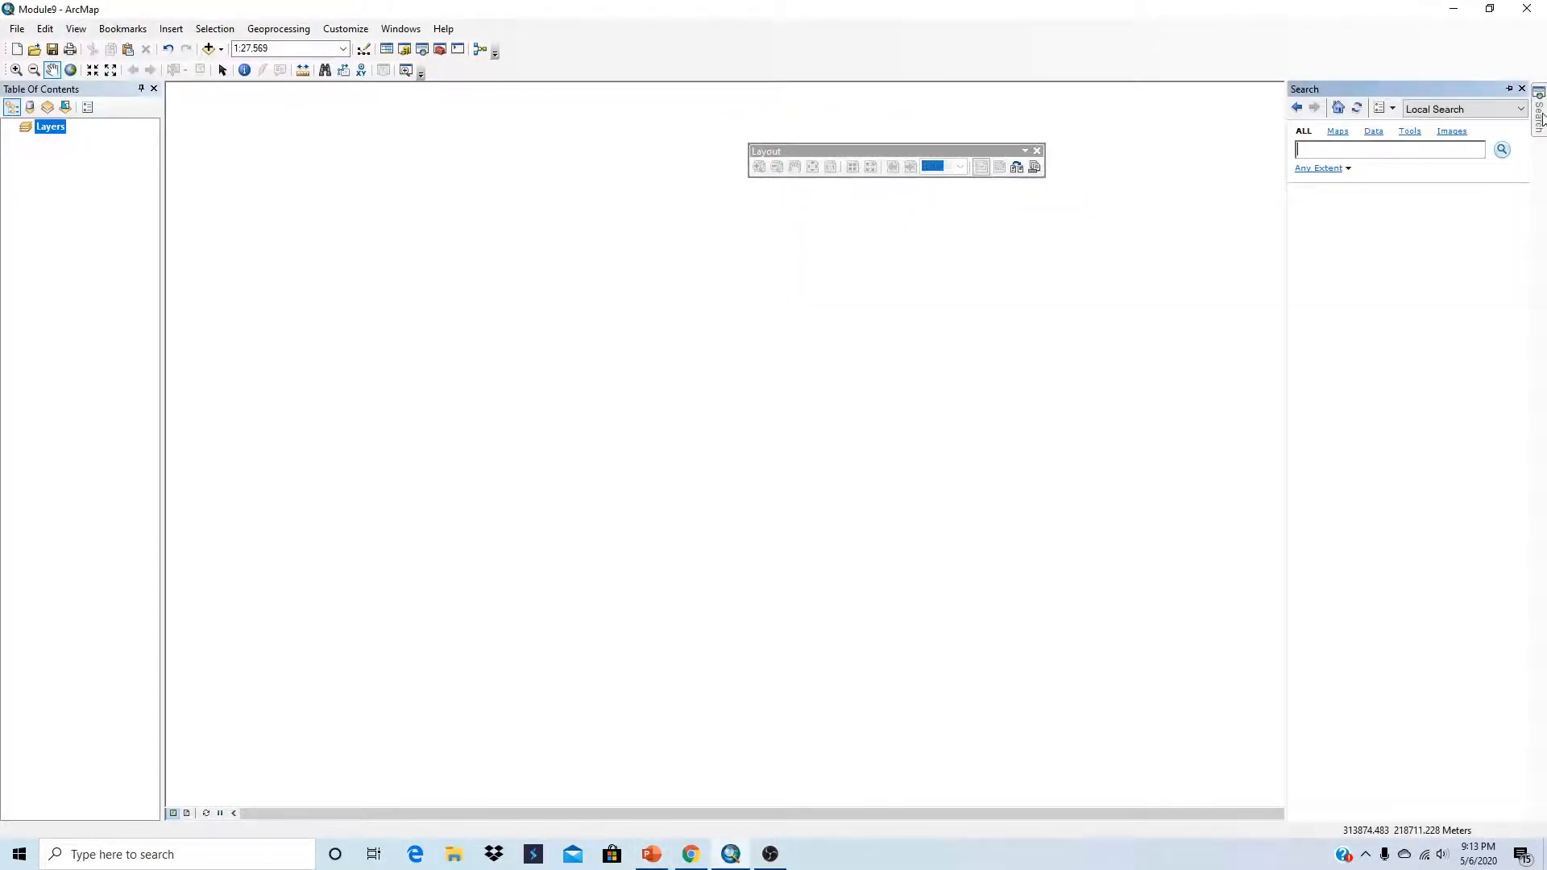
pyautogui.click(407, 53)
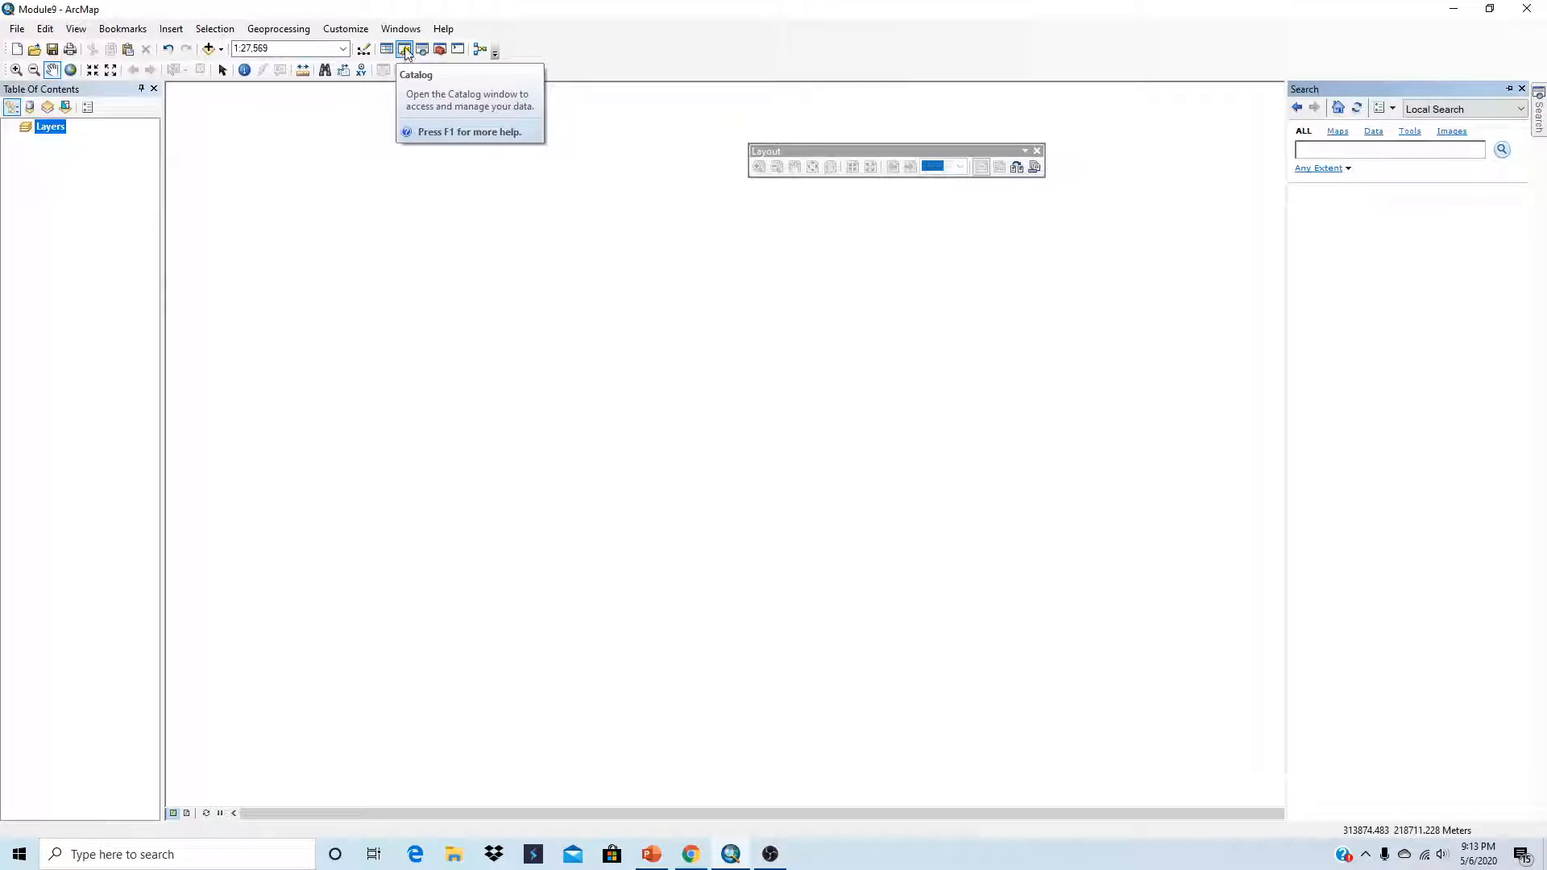
pyautogui.click(407, 53)
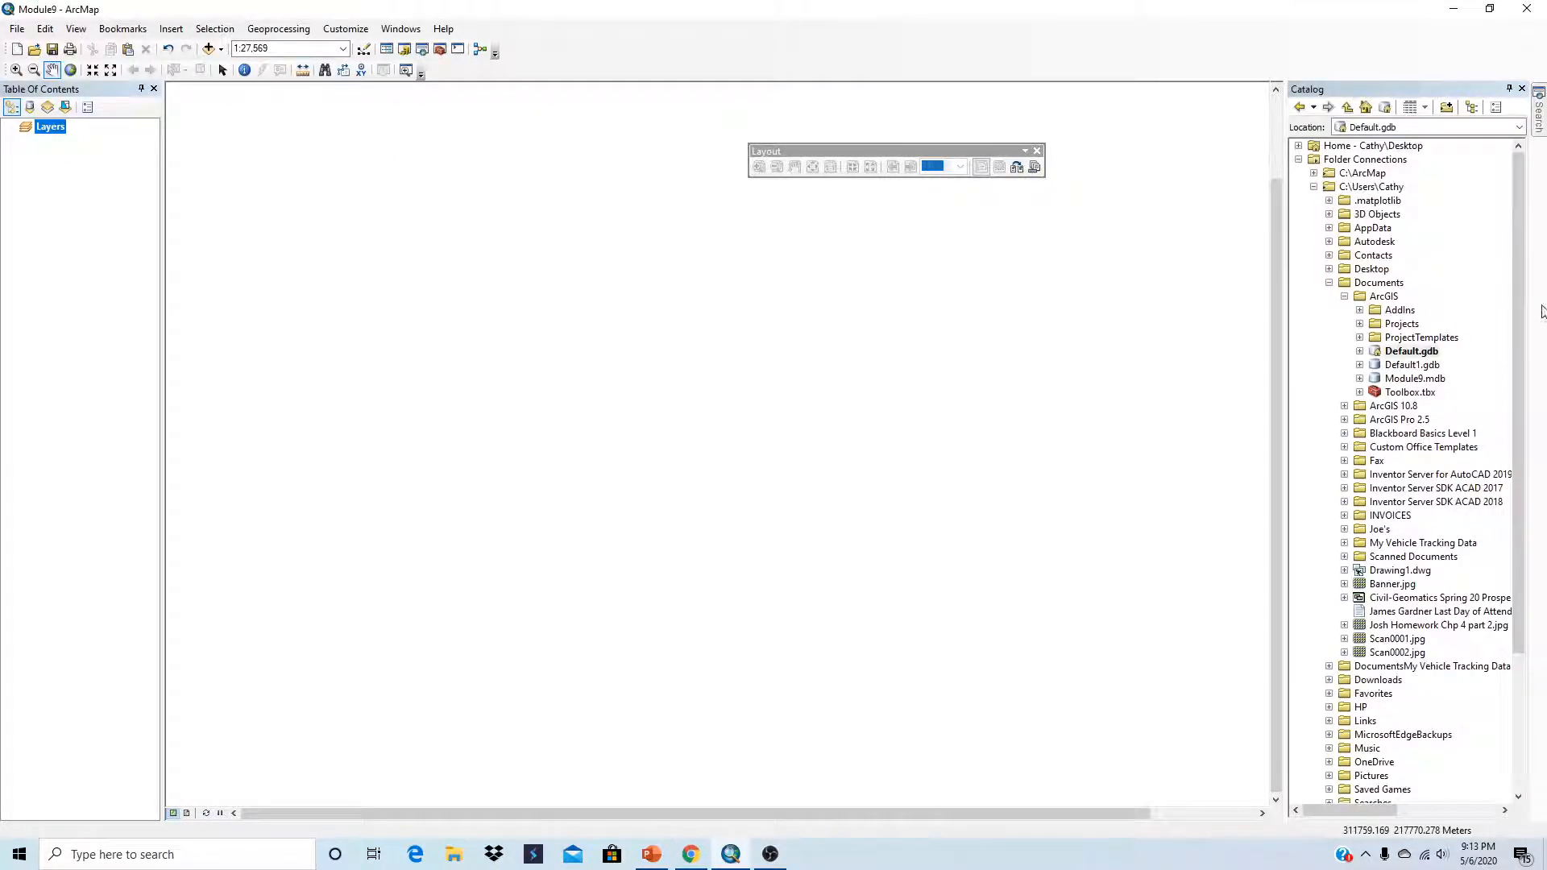
pyautogui.click(1298, 159)
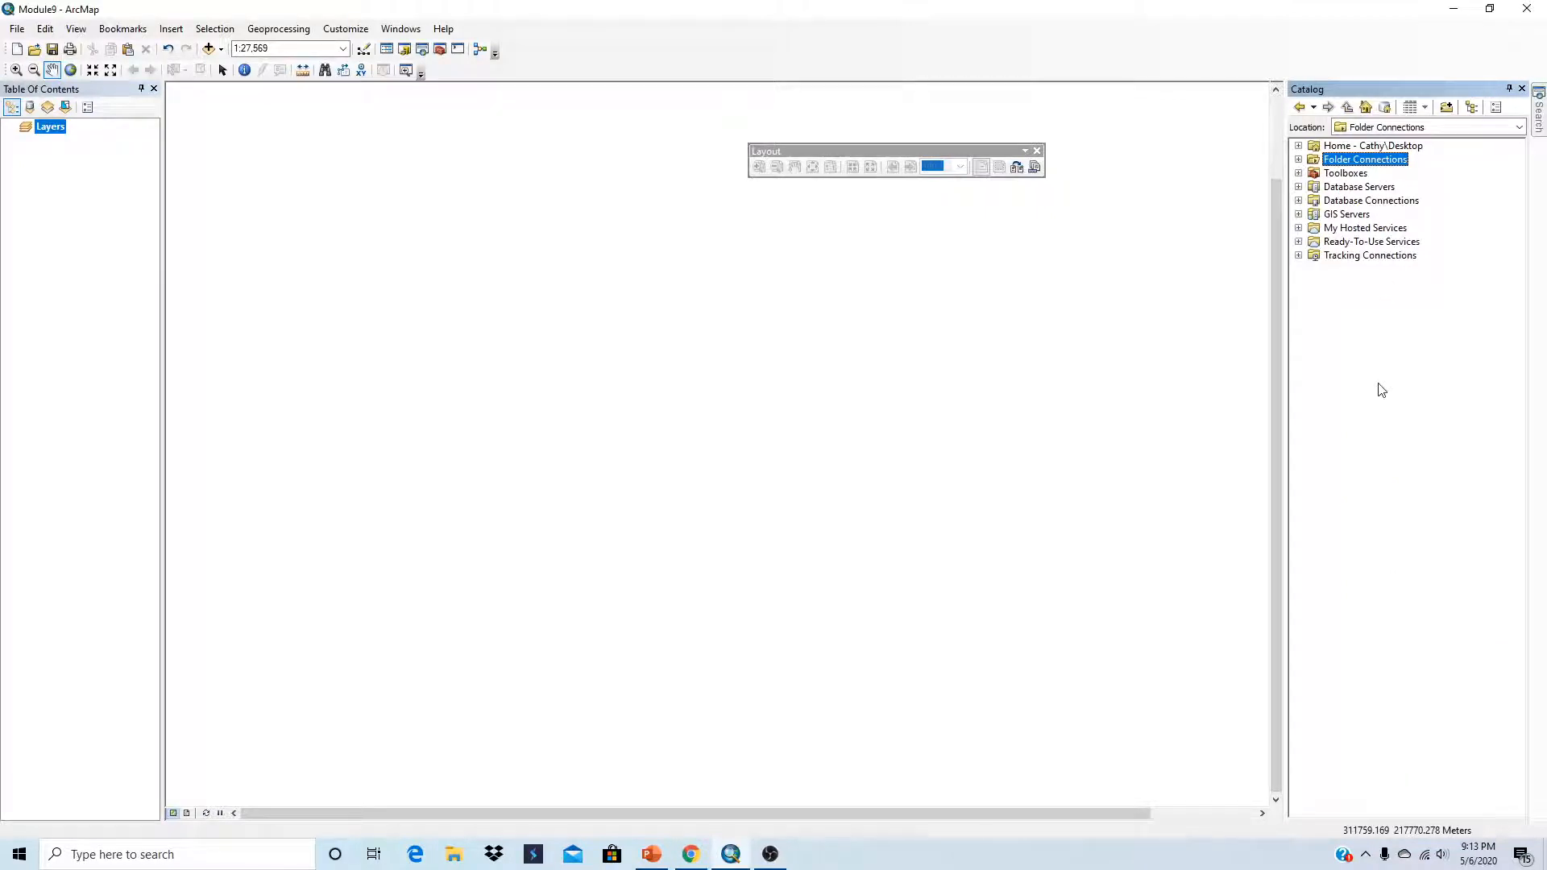
pyautogui.click(1386, 109)
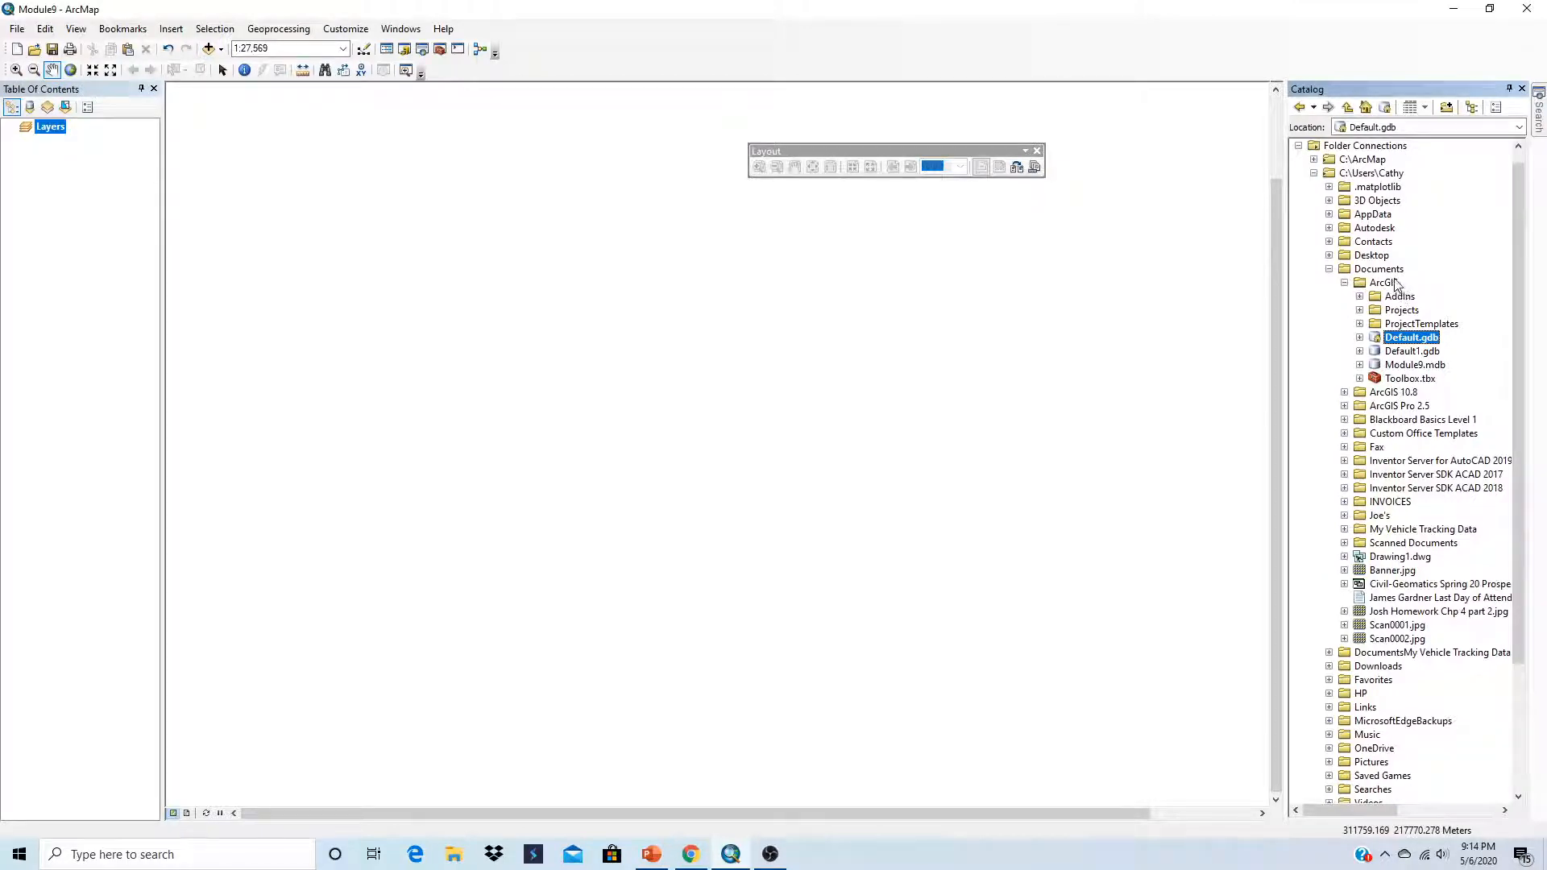
# Create a personal geodatabase in the Documents ArcGIS folder and name it NC.
pyautogui.rightClick(1398, 284)
pyautogui.moveTo(1459, 387)
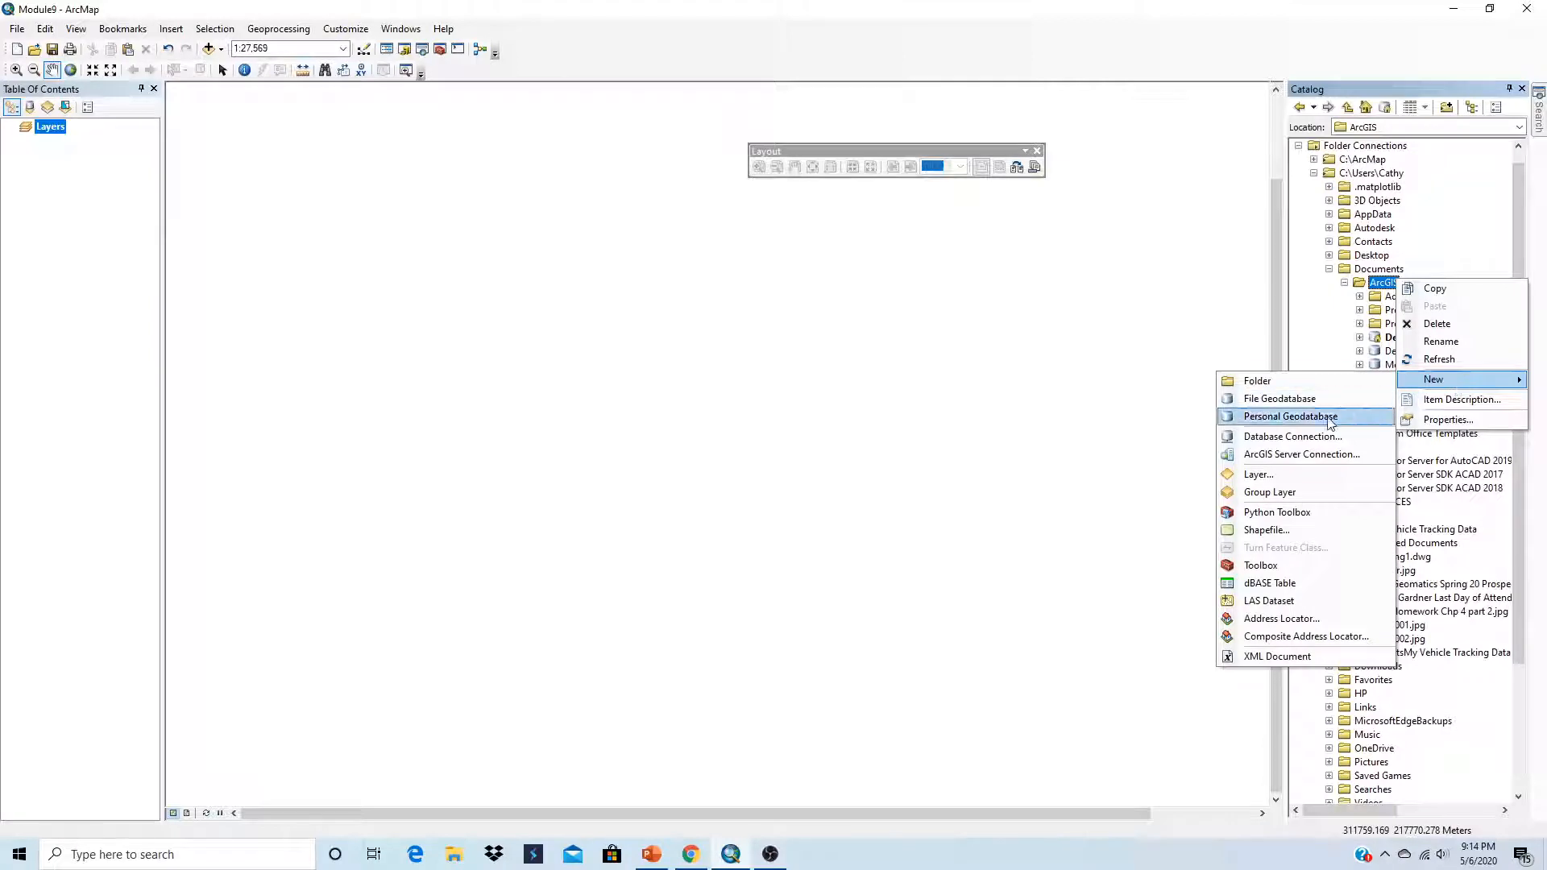
pyautogui.click(1291, 417)
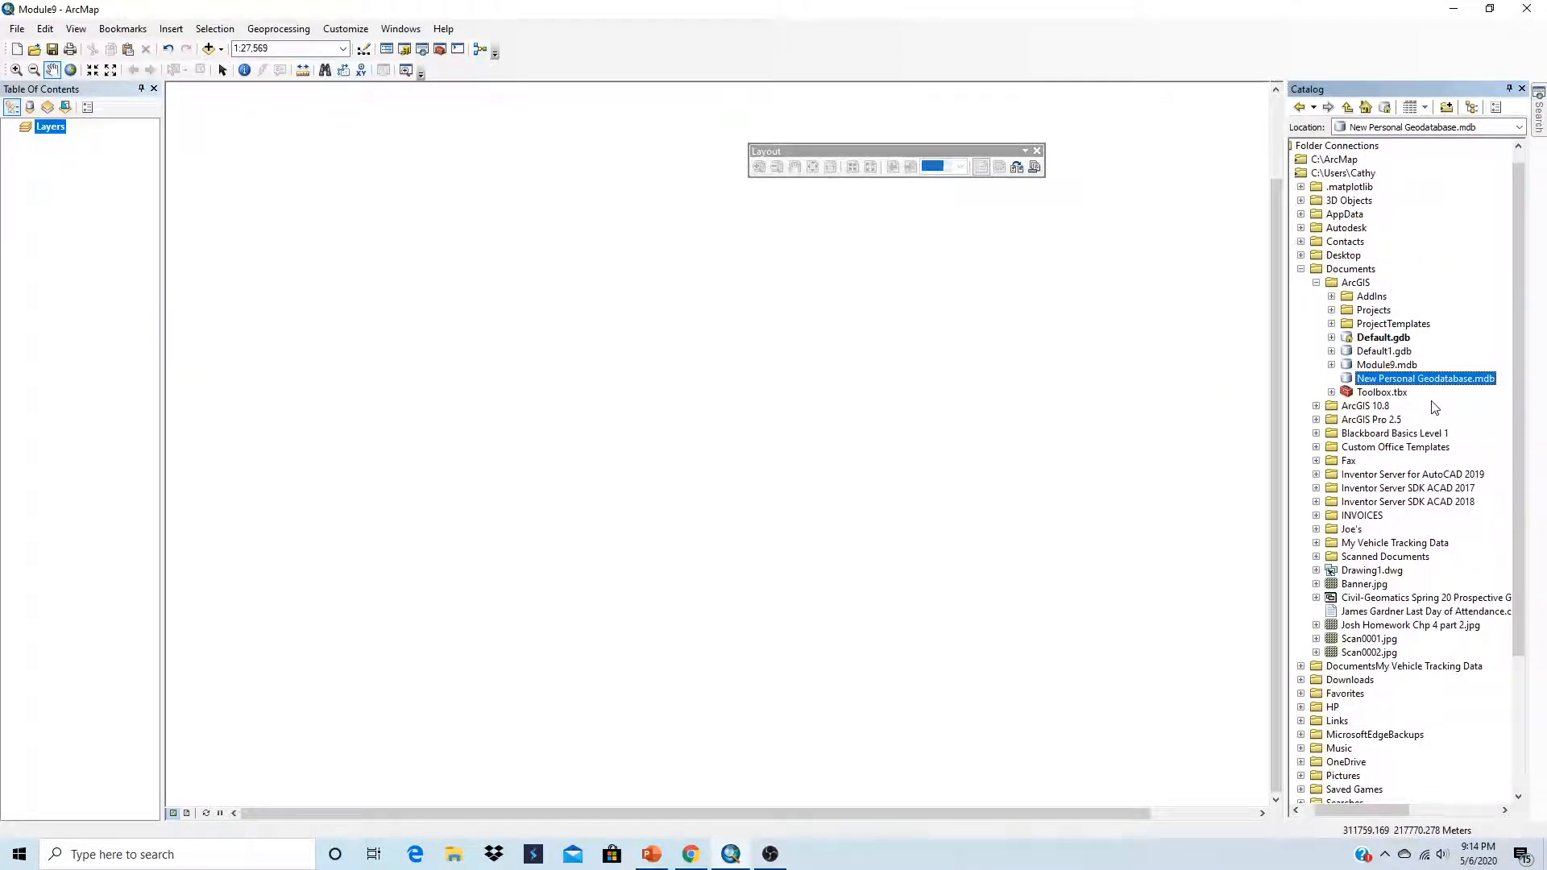
pyautogui.rightClick(1417, 381)
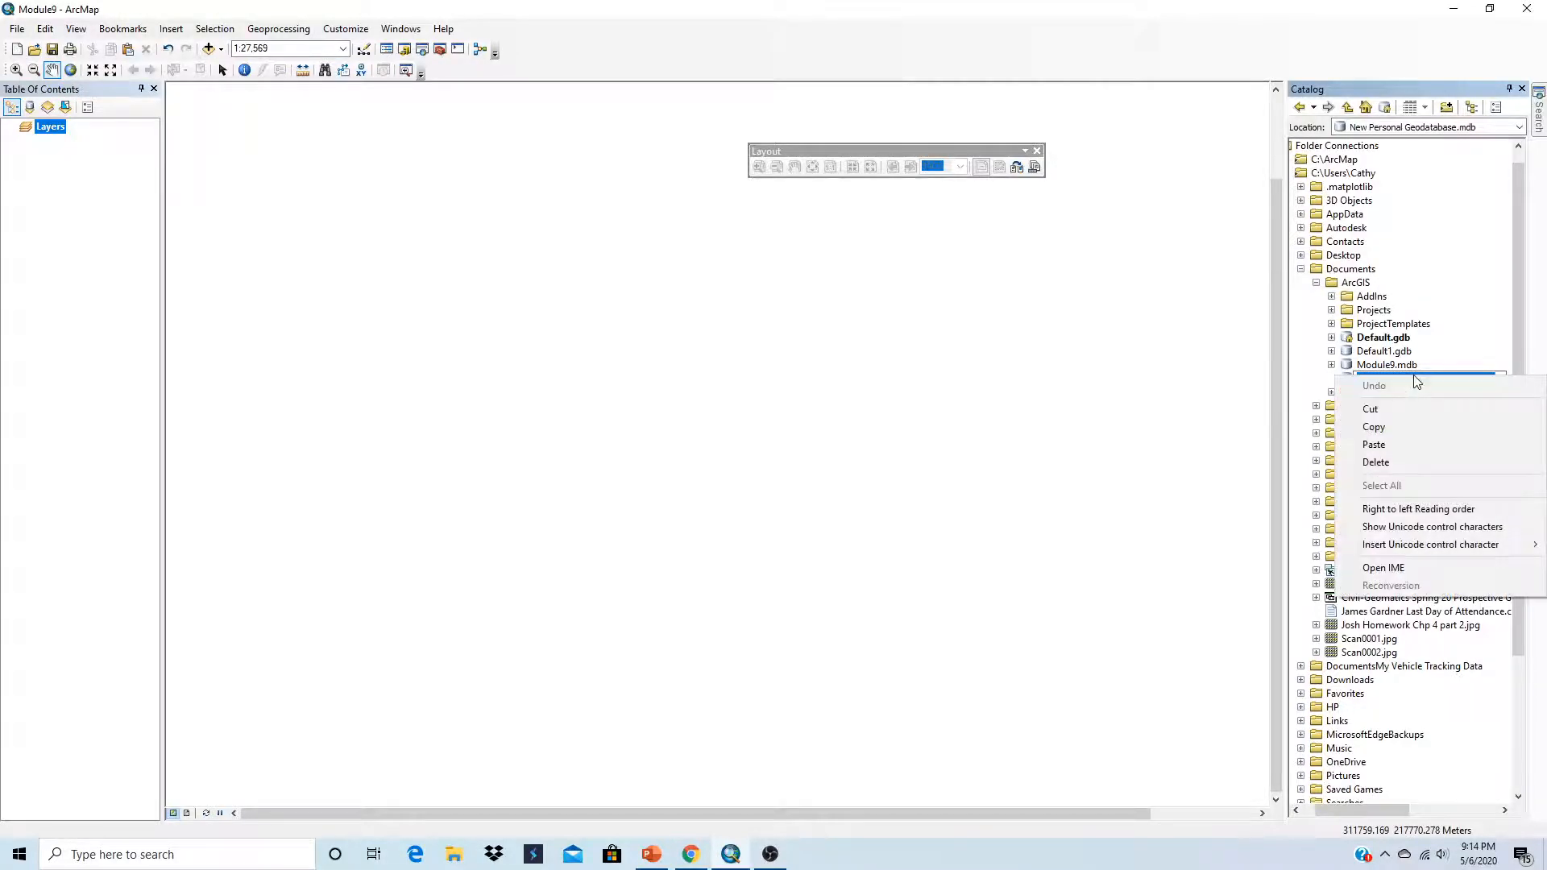
pyautogui.click(1497, 300)
pyautogui.rightClick(1451, 379)
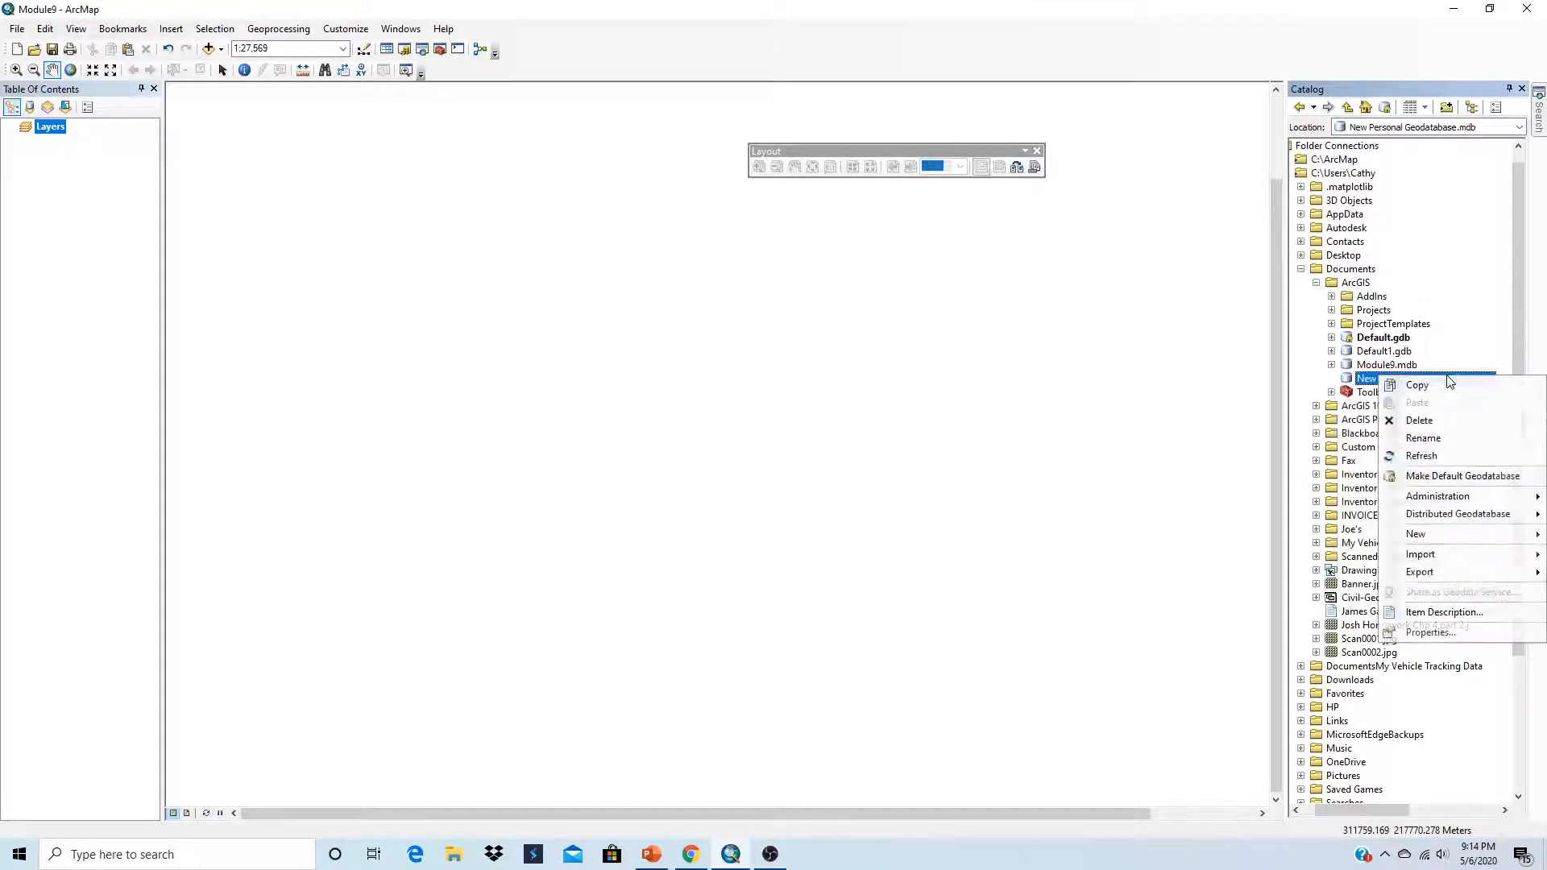
pyautogui.moveTo(1433, 532)
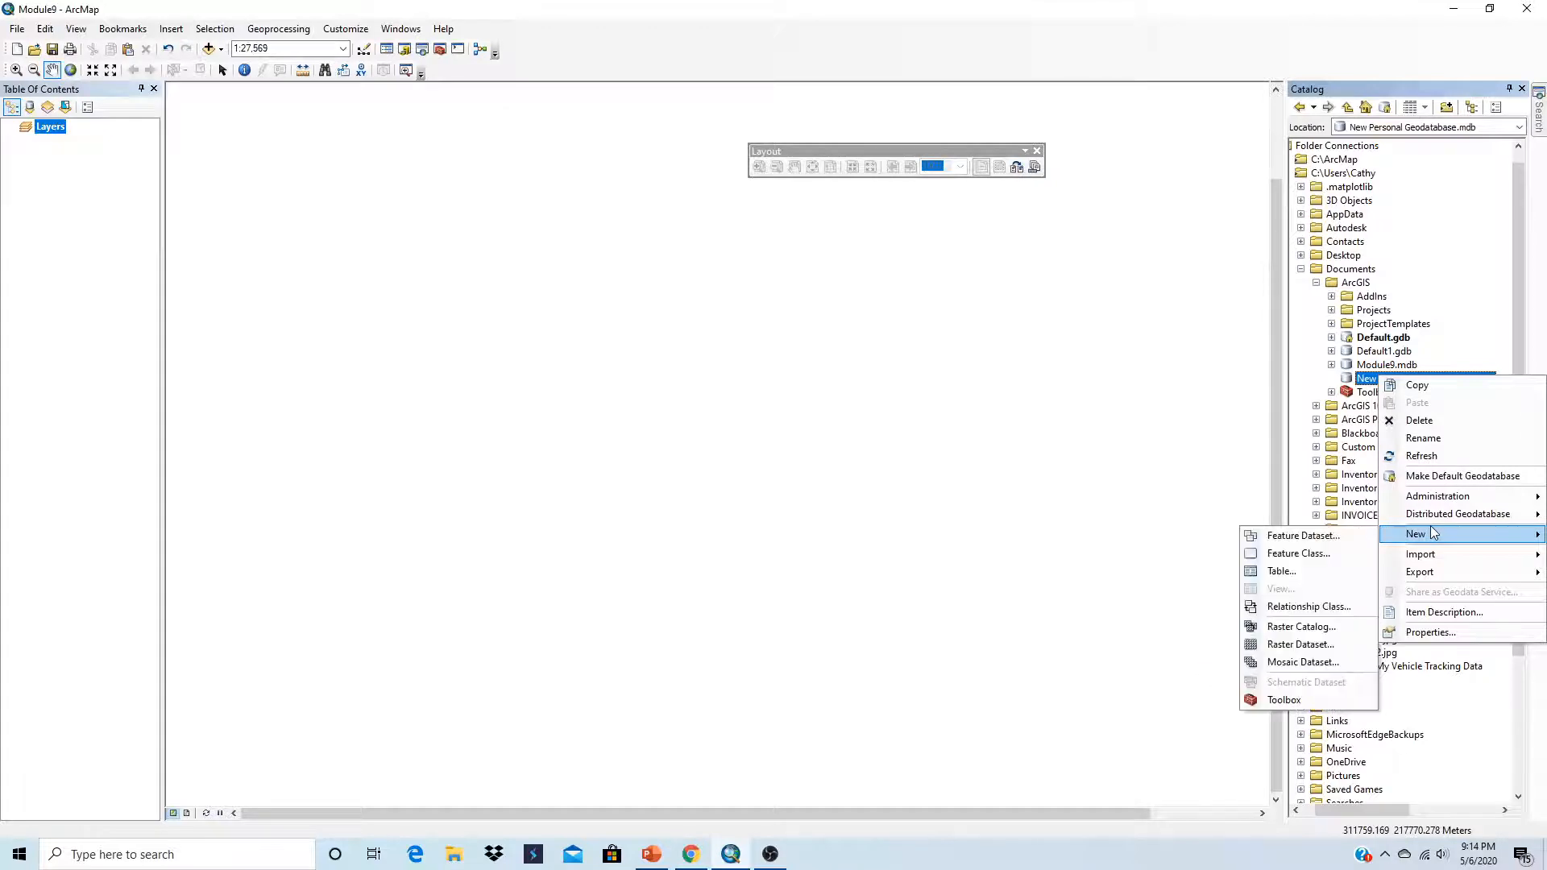
pyautogui.click(1426, 439)
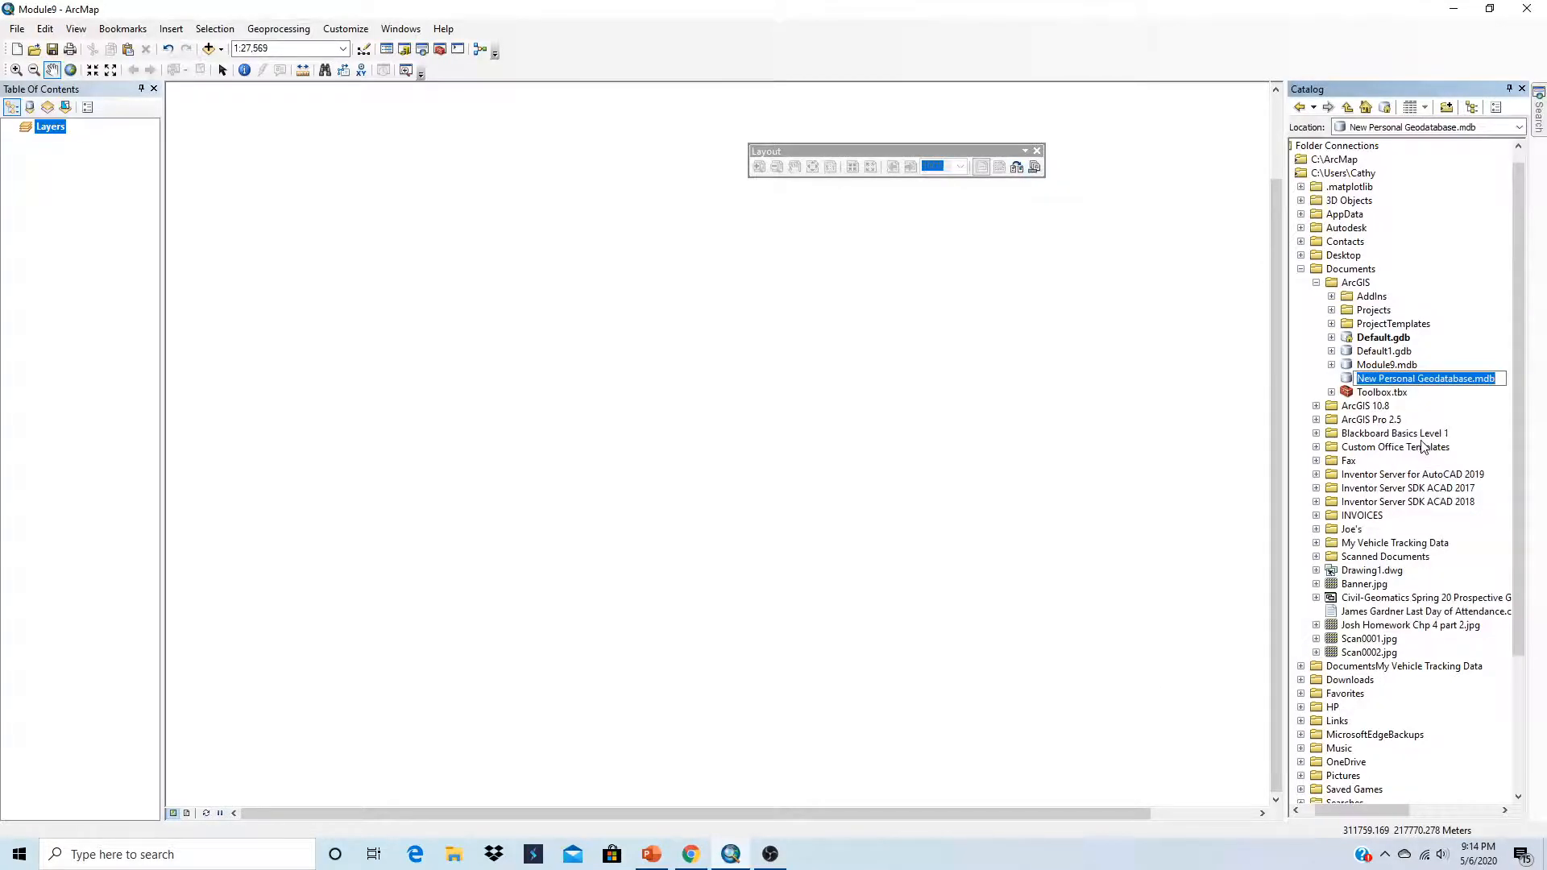
pyautogui.write('NC')
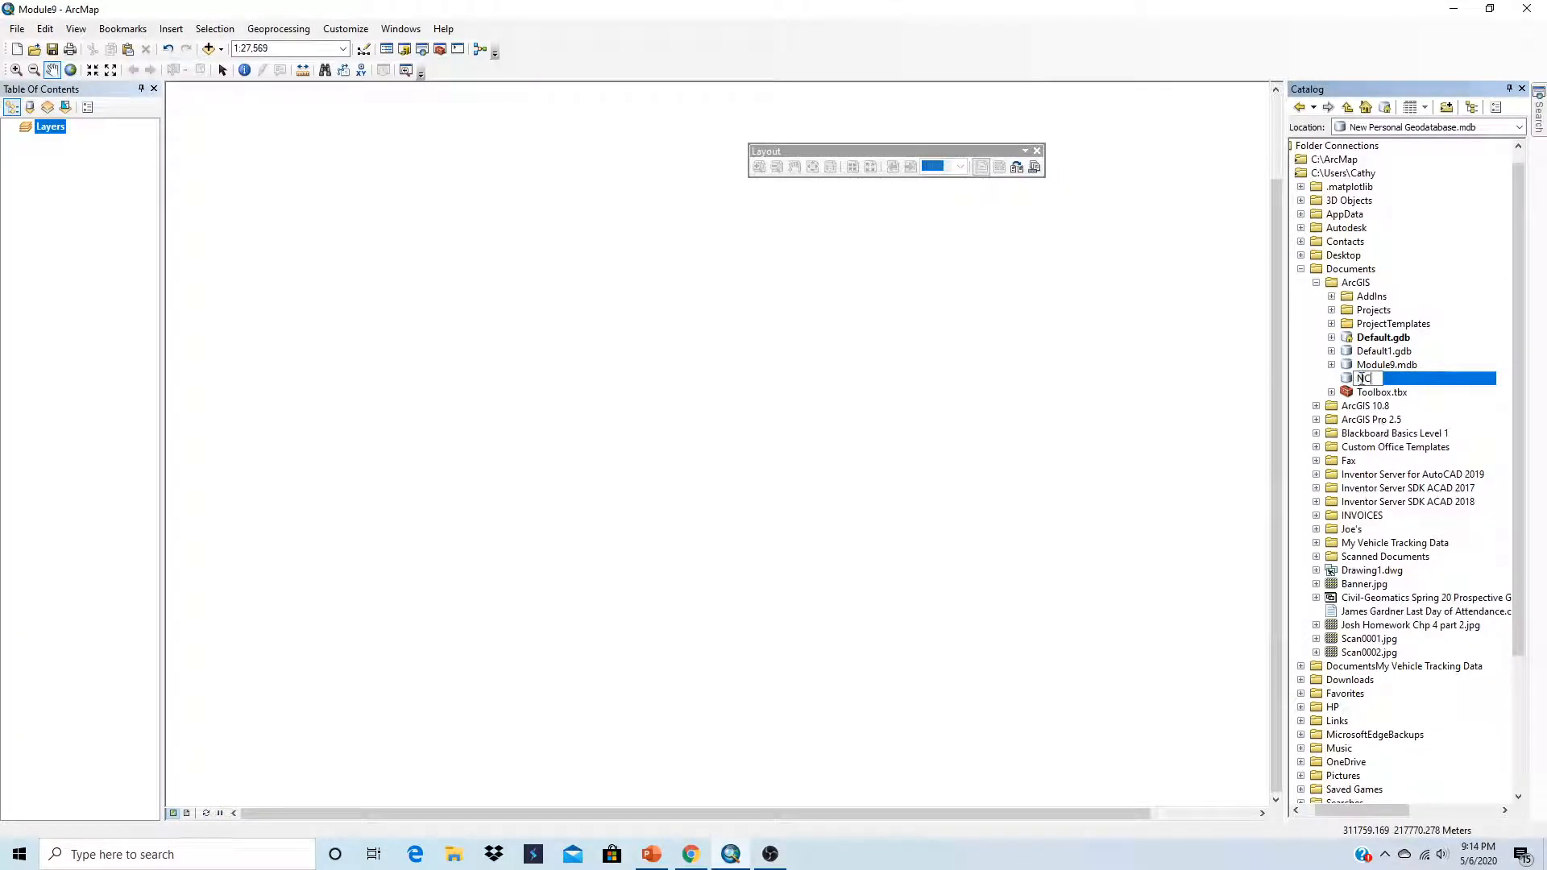
pyautogui.press('Return')
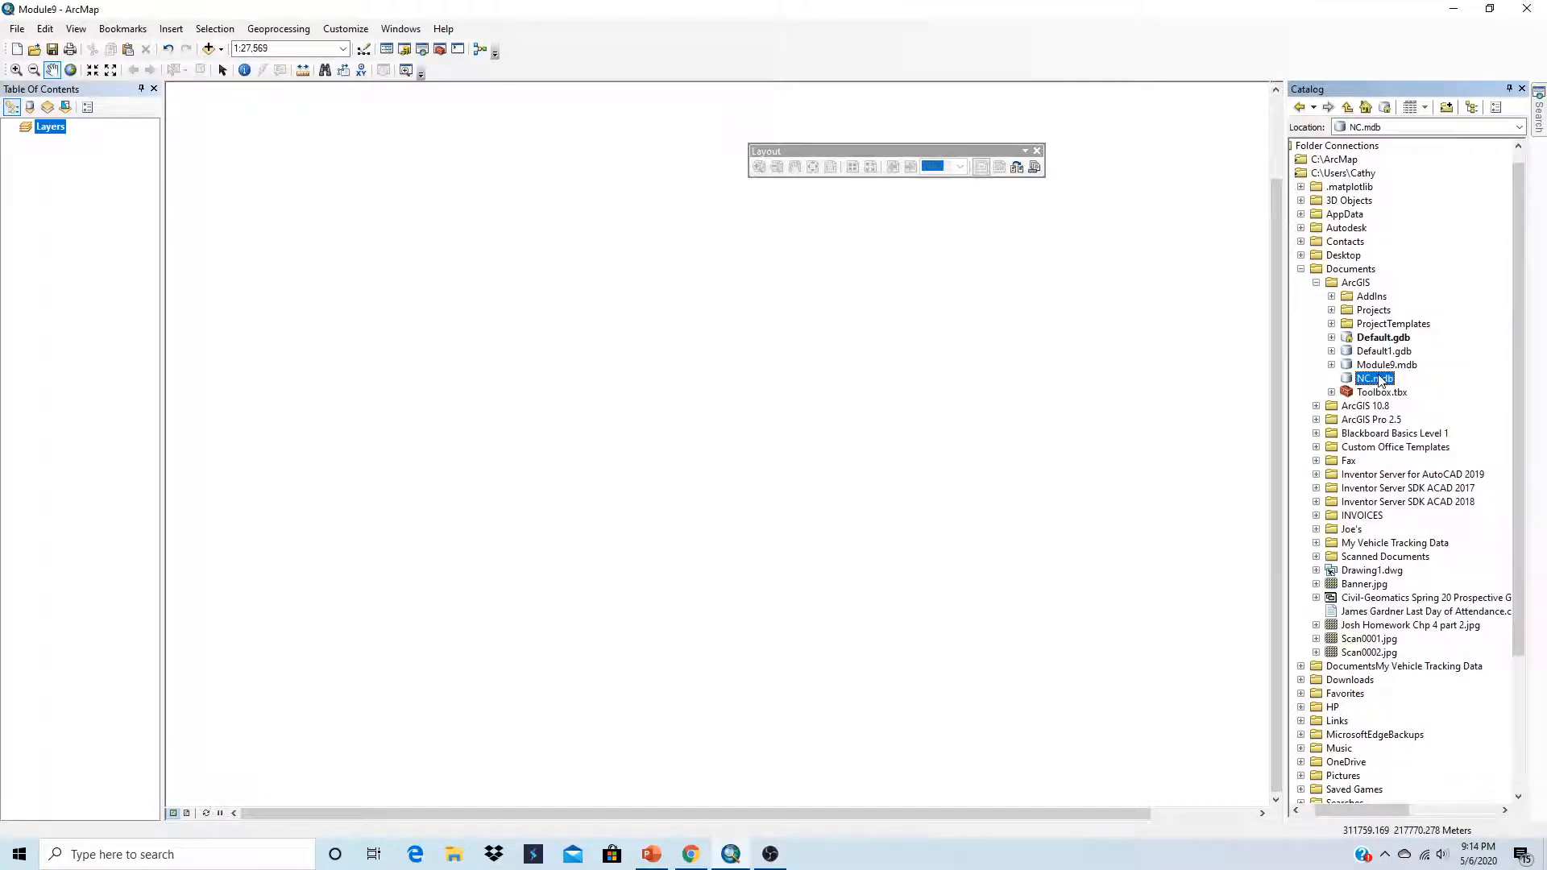
# Set up a single feature class import into NC.mdb with counties.shp from EX3_Module as input and Counties as the output name.
pyautogui.rightClick(1384, 380)
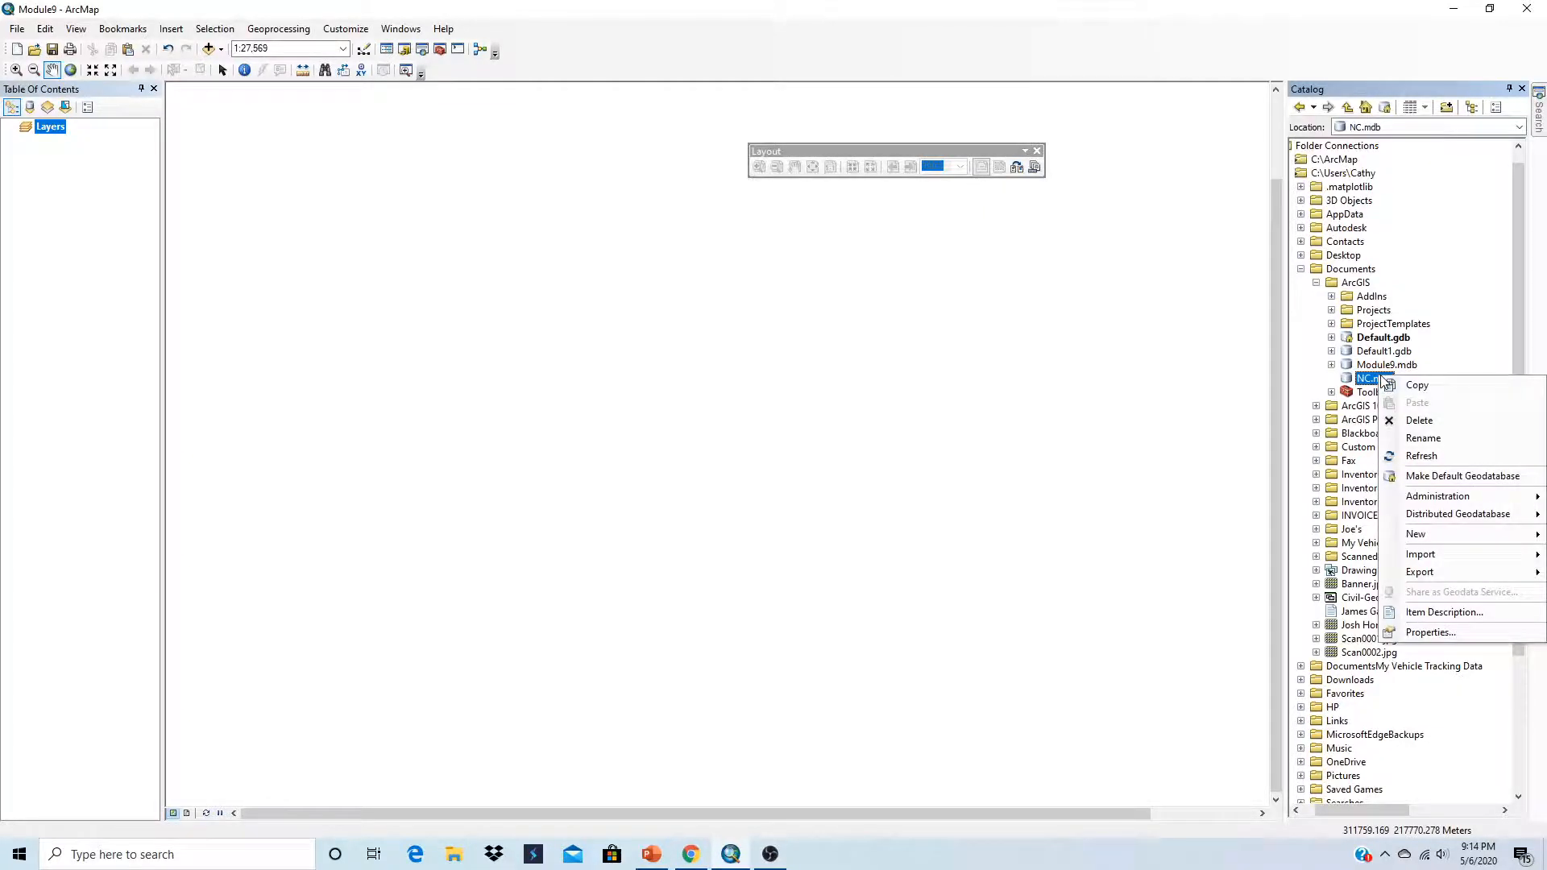
pyautogui.moveTo(1435, 562)
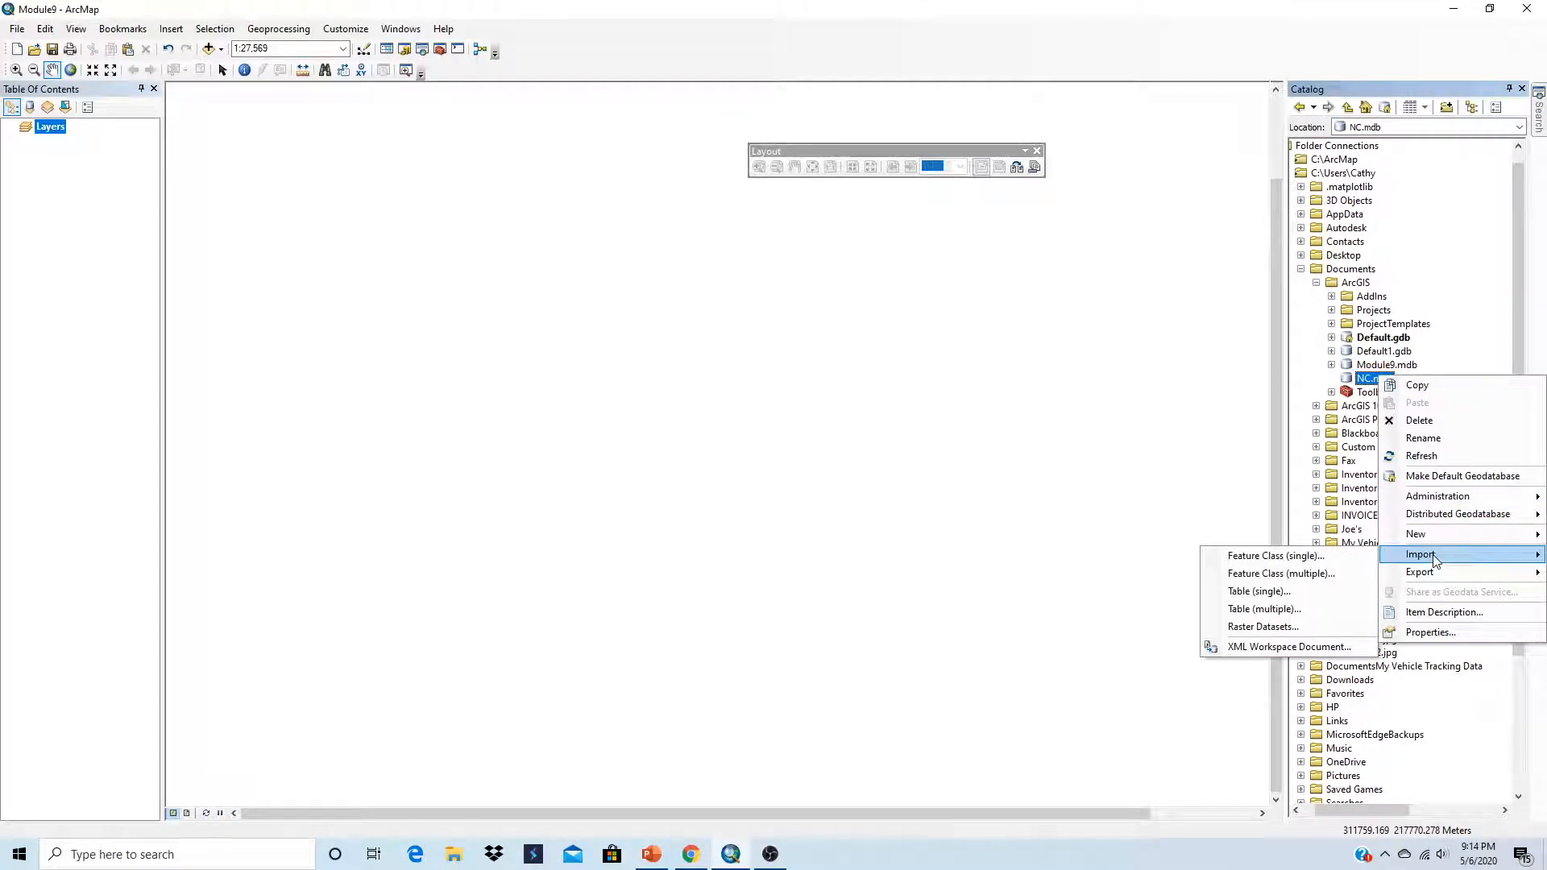
pyautogui.click(1263, 561)
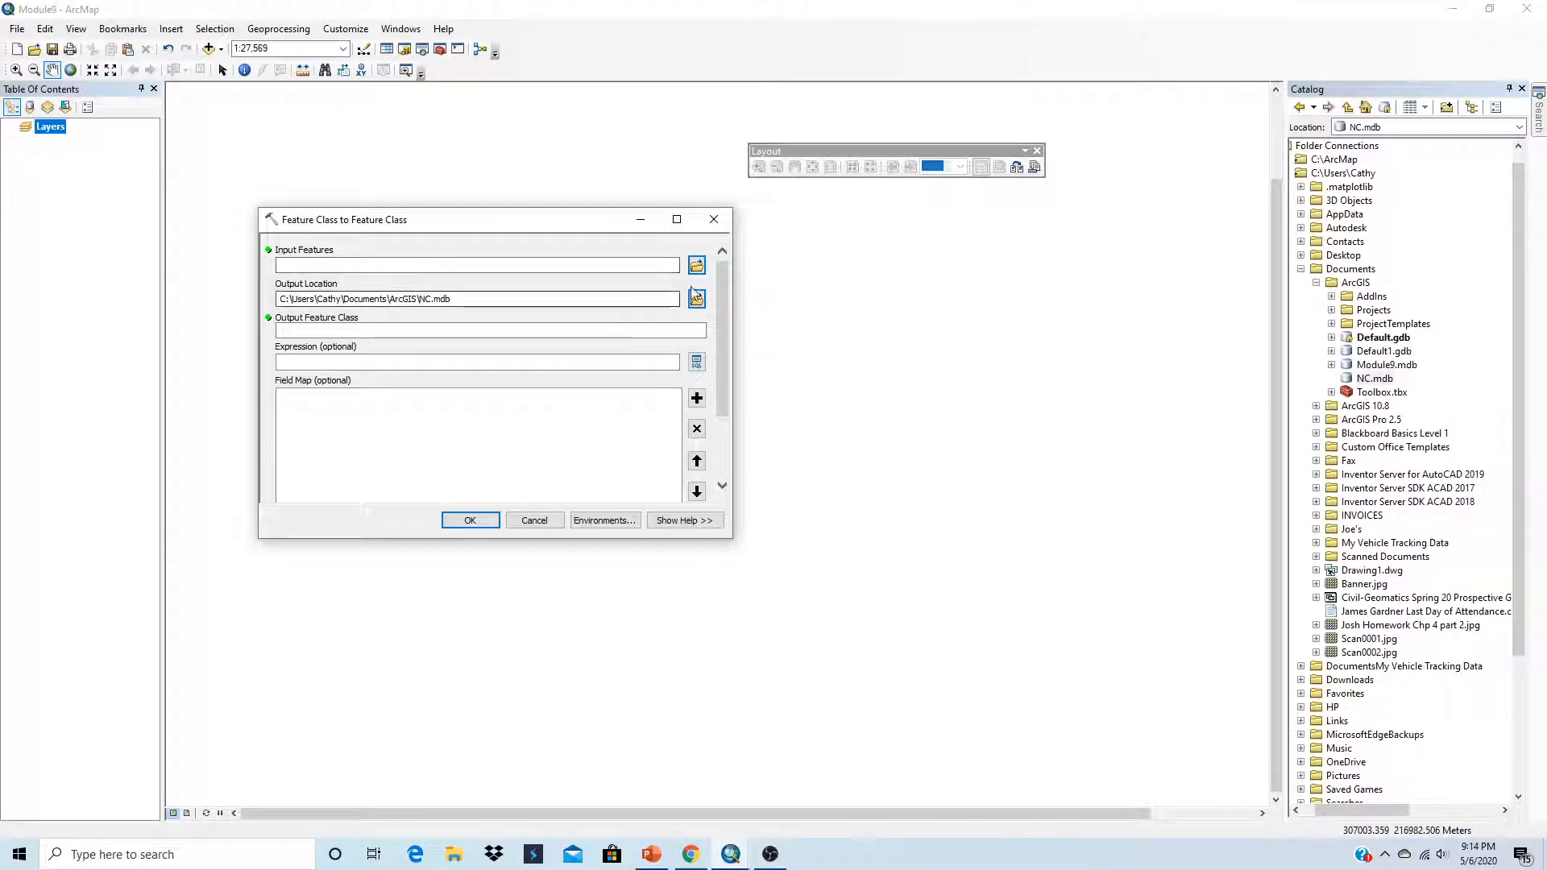
pyautogui.click(696, 266)
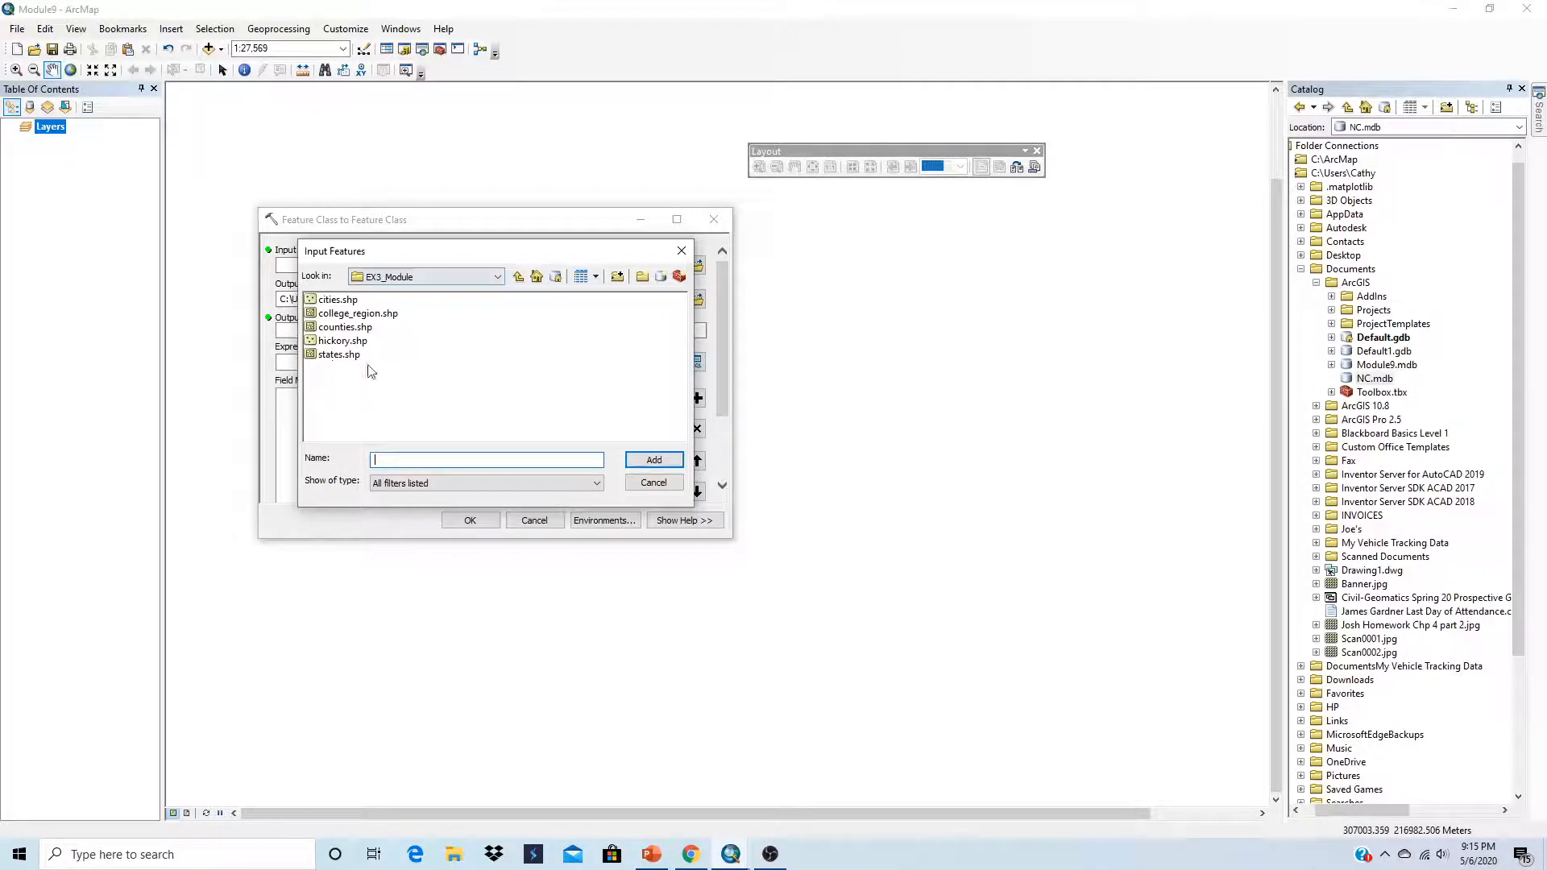
pyautogui.click(338, 329)
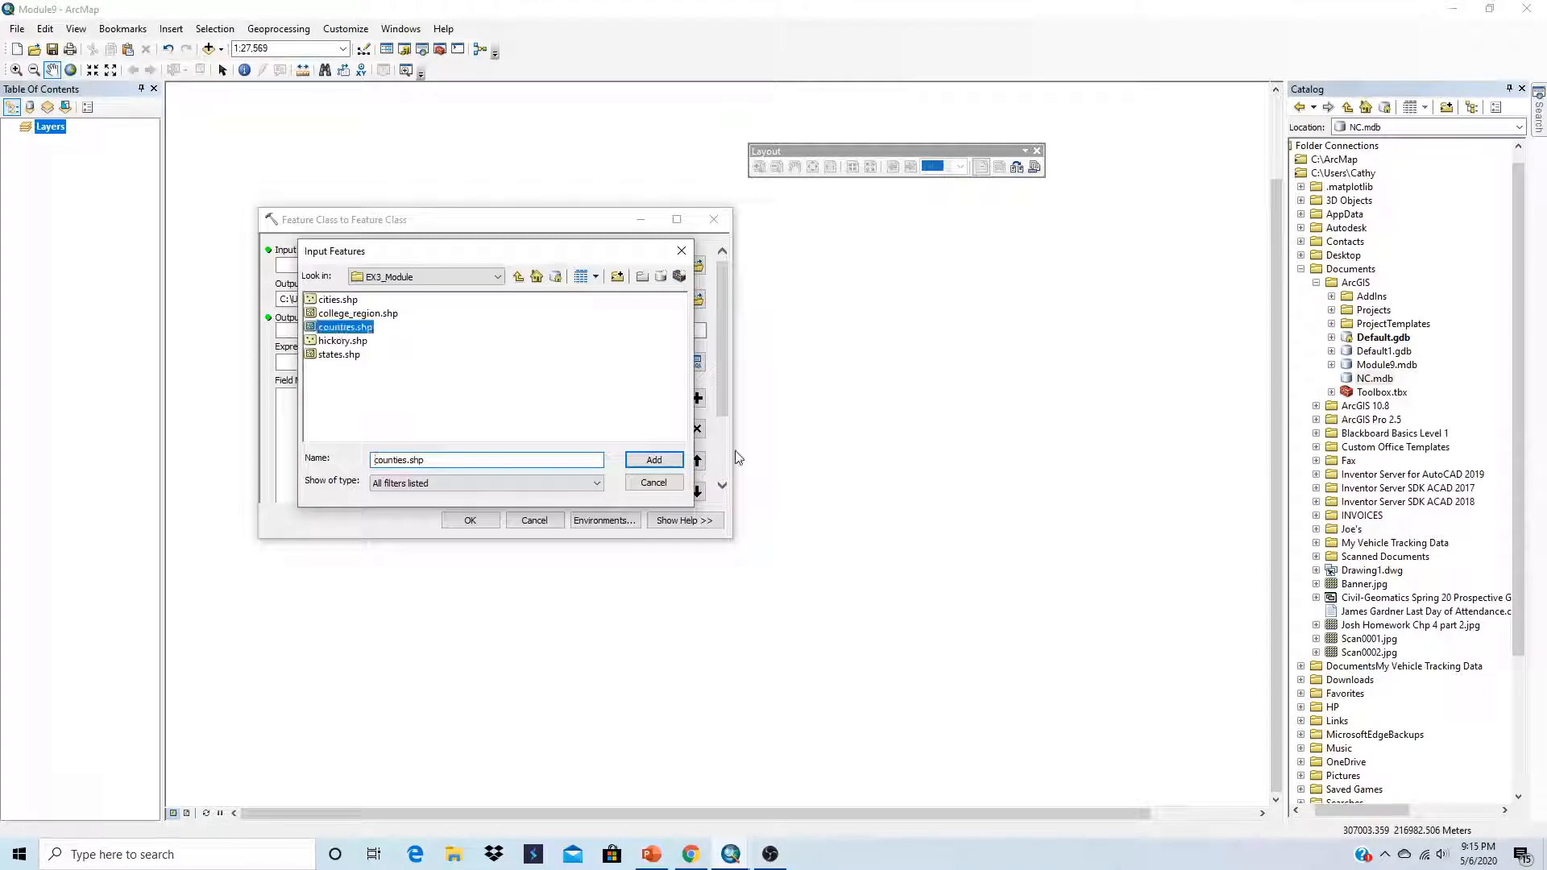
pyautogui.click(651, 460)
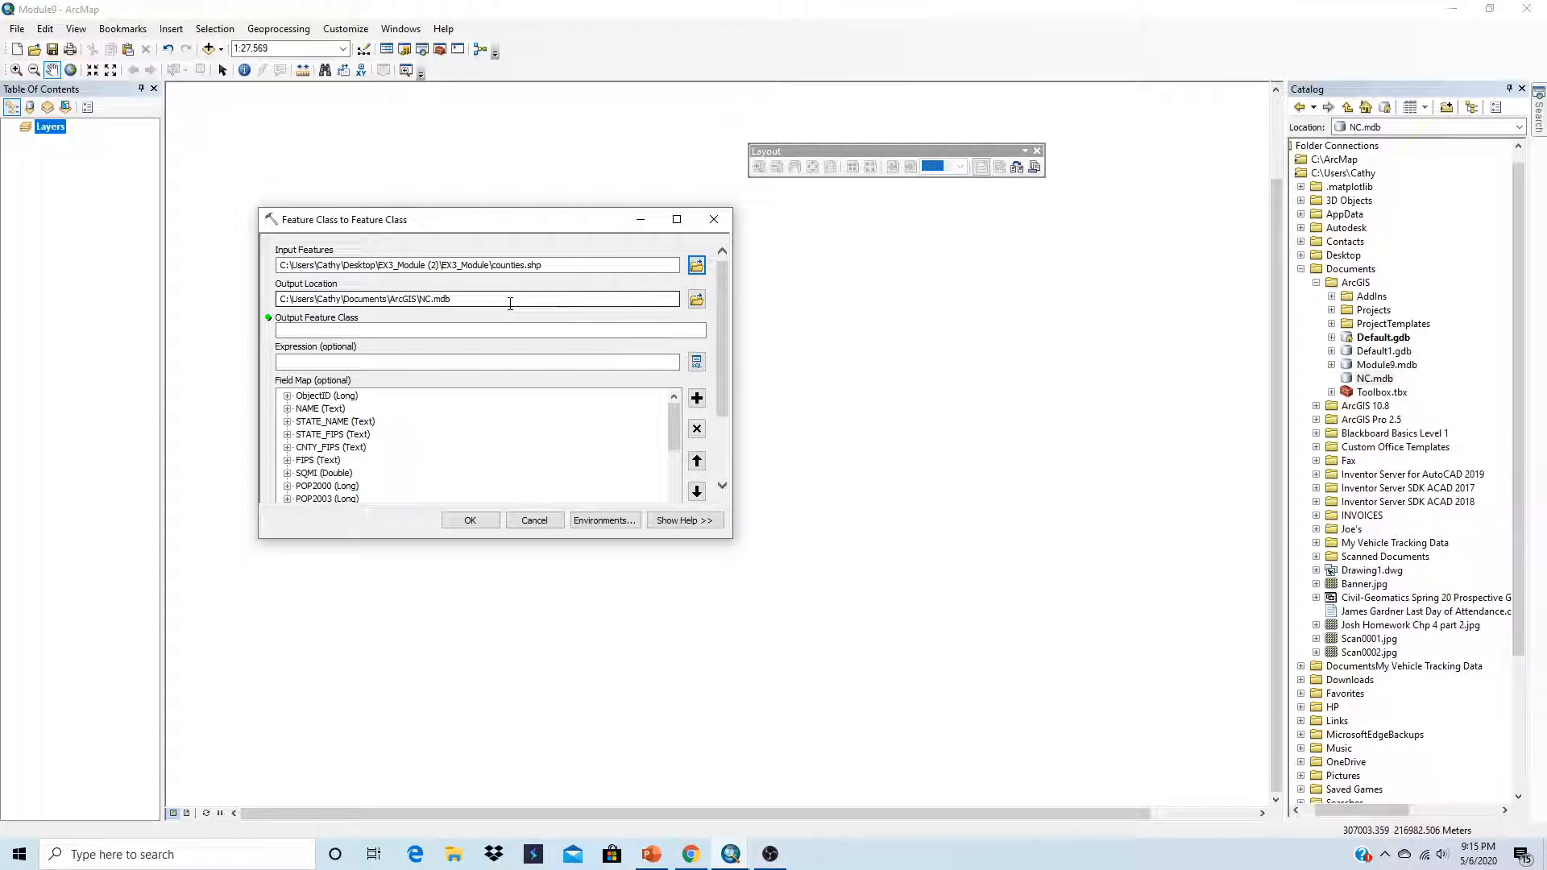
pyautogui.click(411, 330)
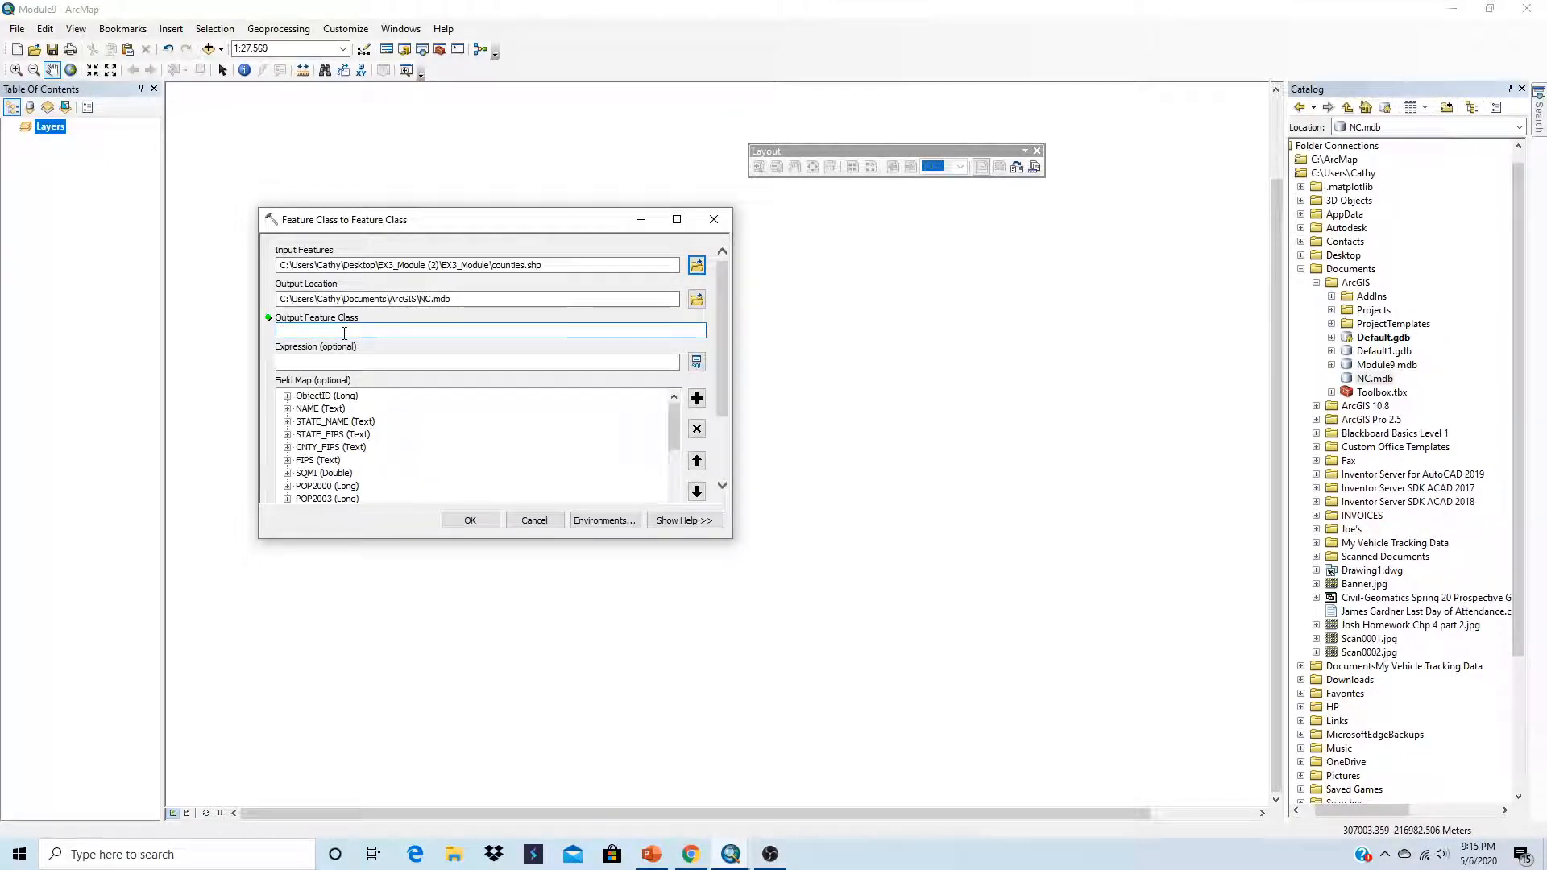
pyautogui.write('Counties')
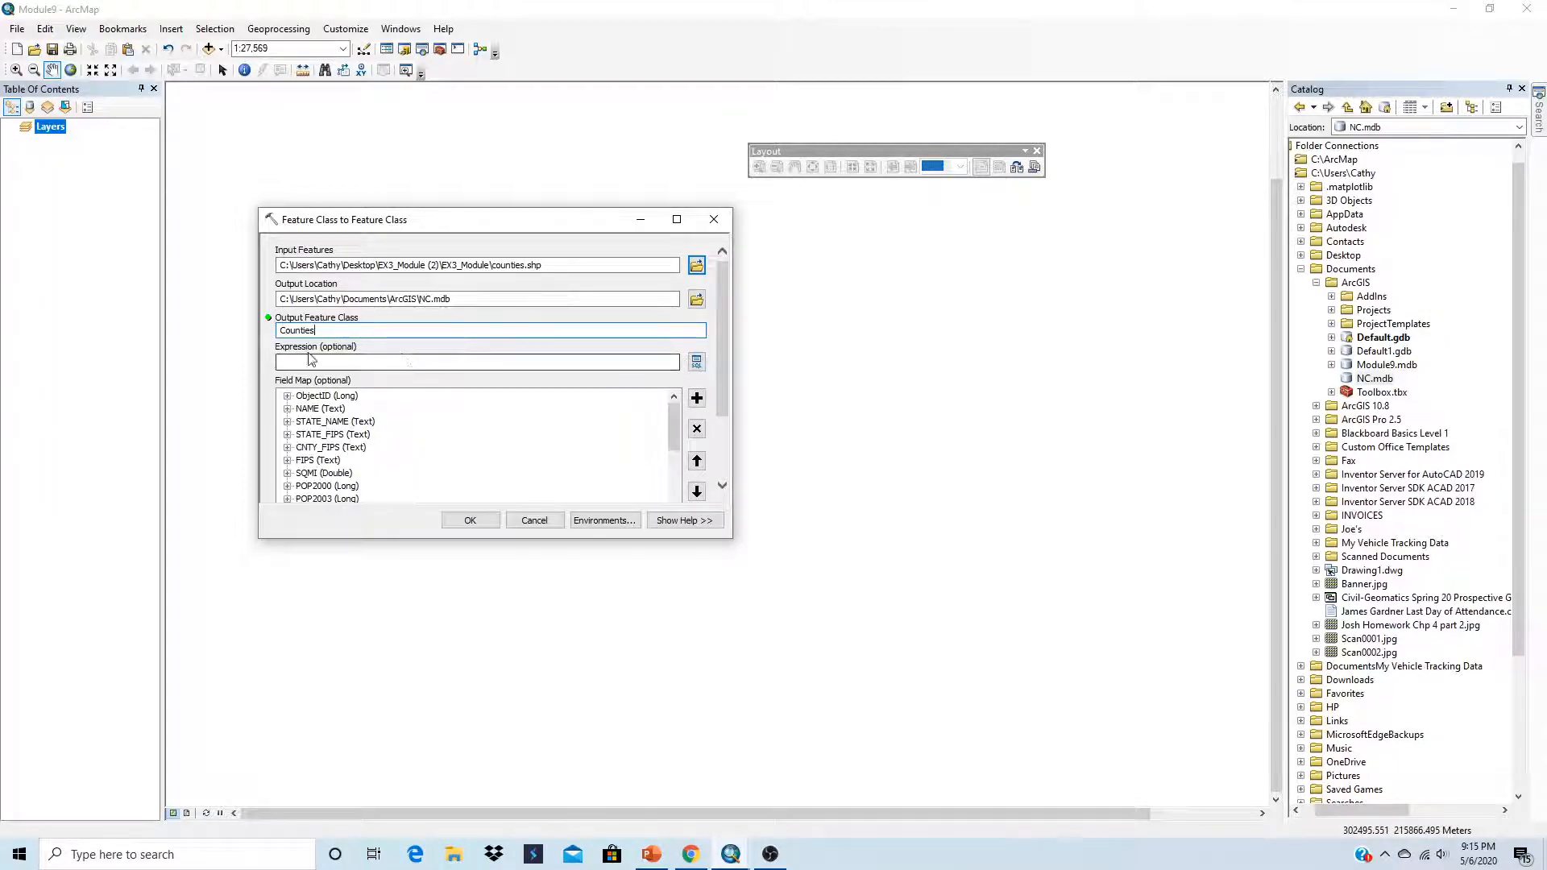
# Build the import expression "STATE_NAME" = 'North Carolina' in the Query Builder and run the counties import.
pyautogui.click(697, 363)
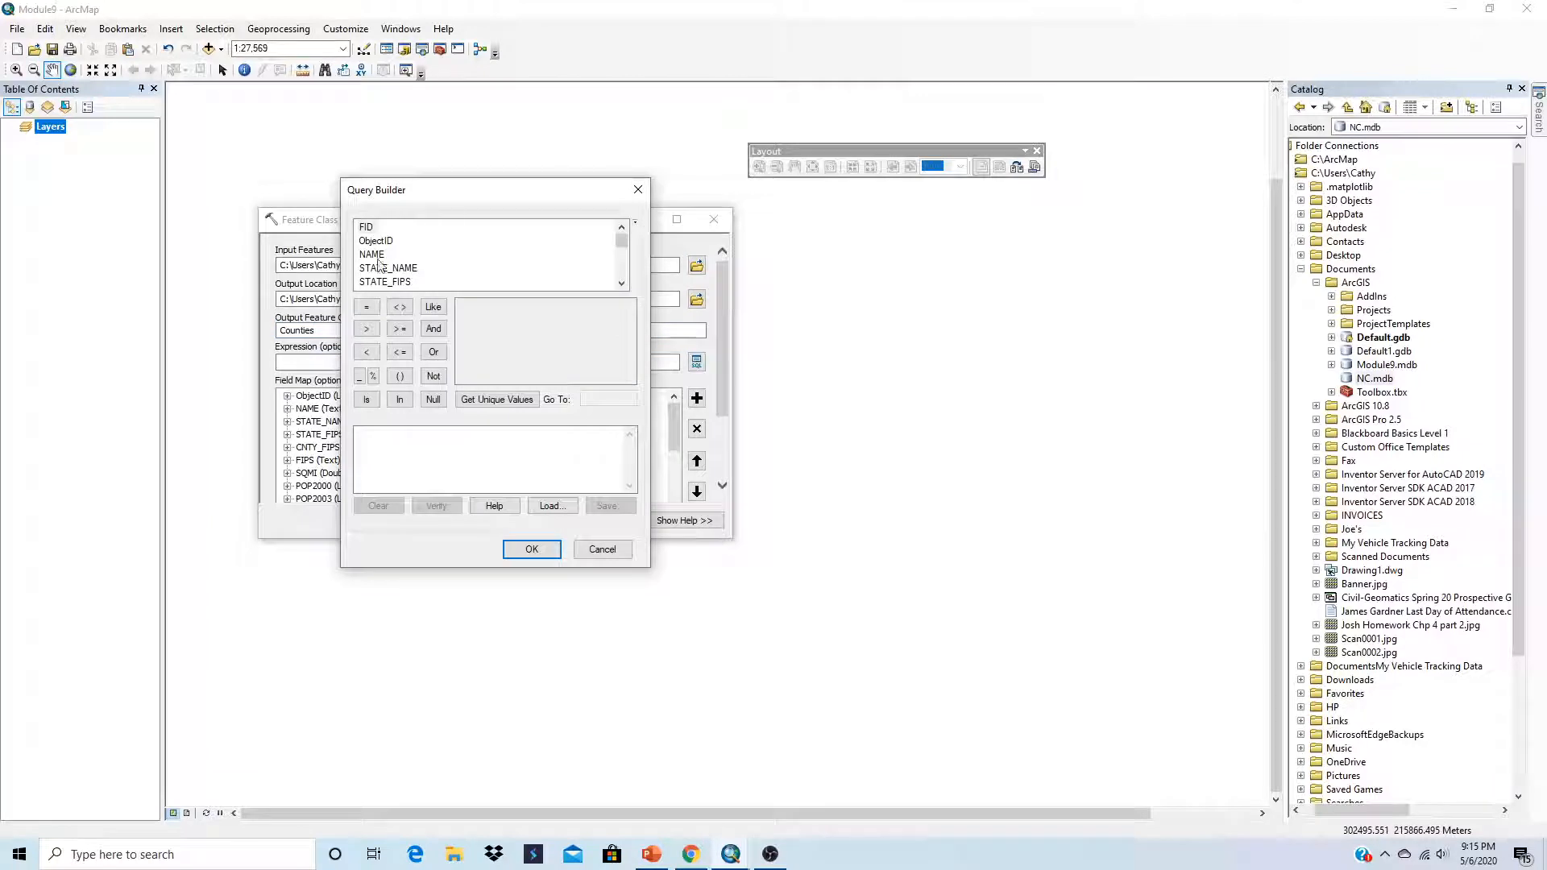
pyautogui.doubleClick(384, 269)
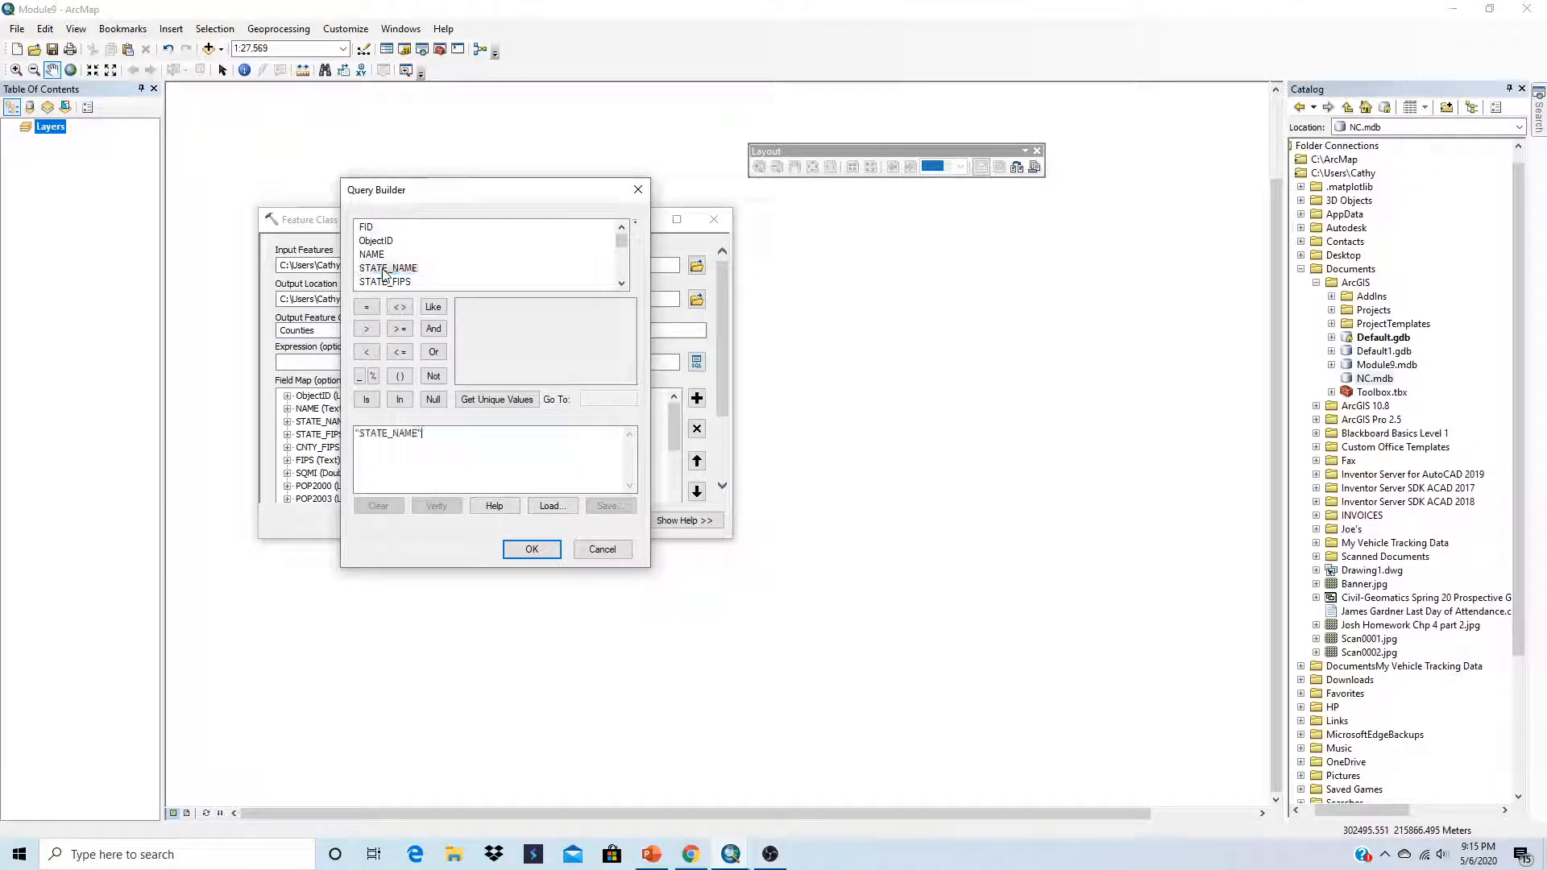
pyautogui.click(367, 307)
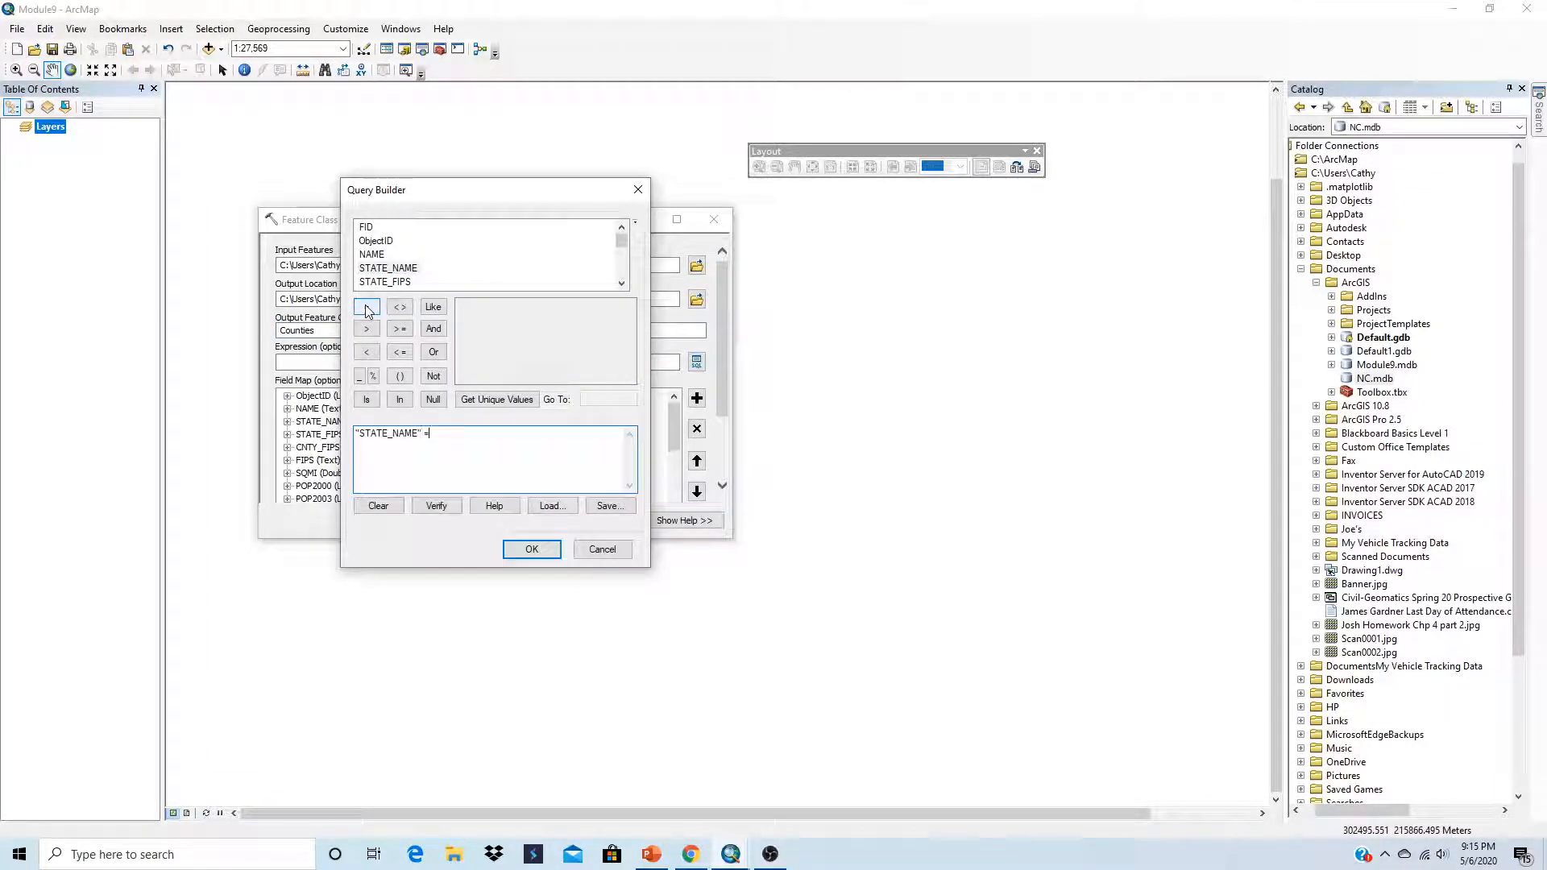
pyautogui.click(499, 401)
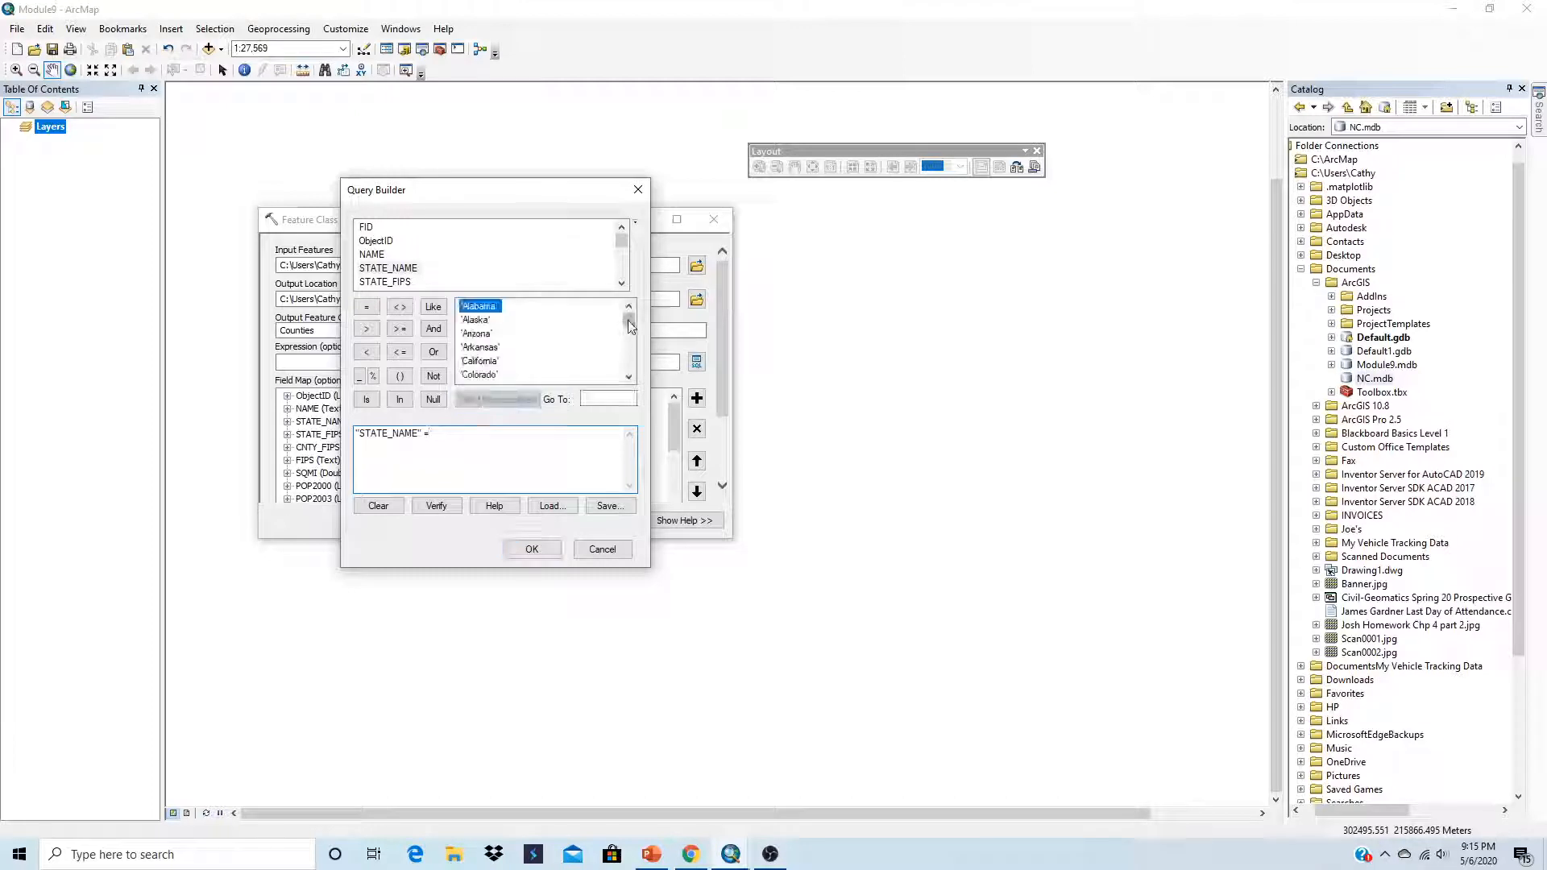
pyautogui.click(601, 401)
pyautogui.click(600, 401)
pyautogui.write('n')
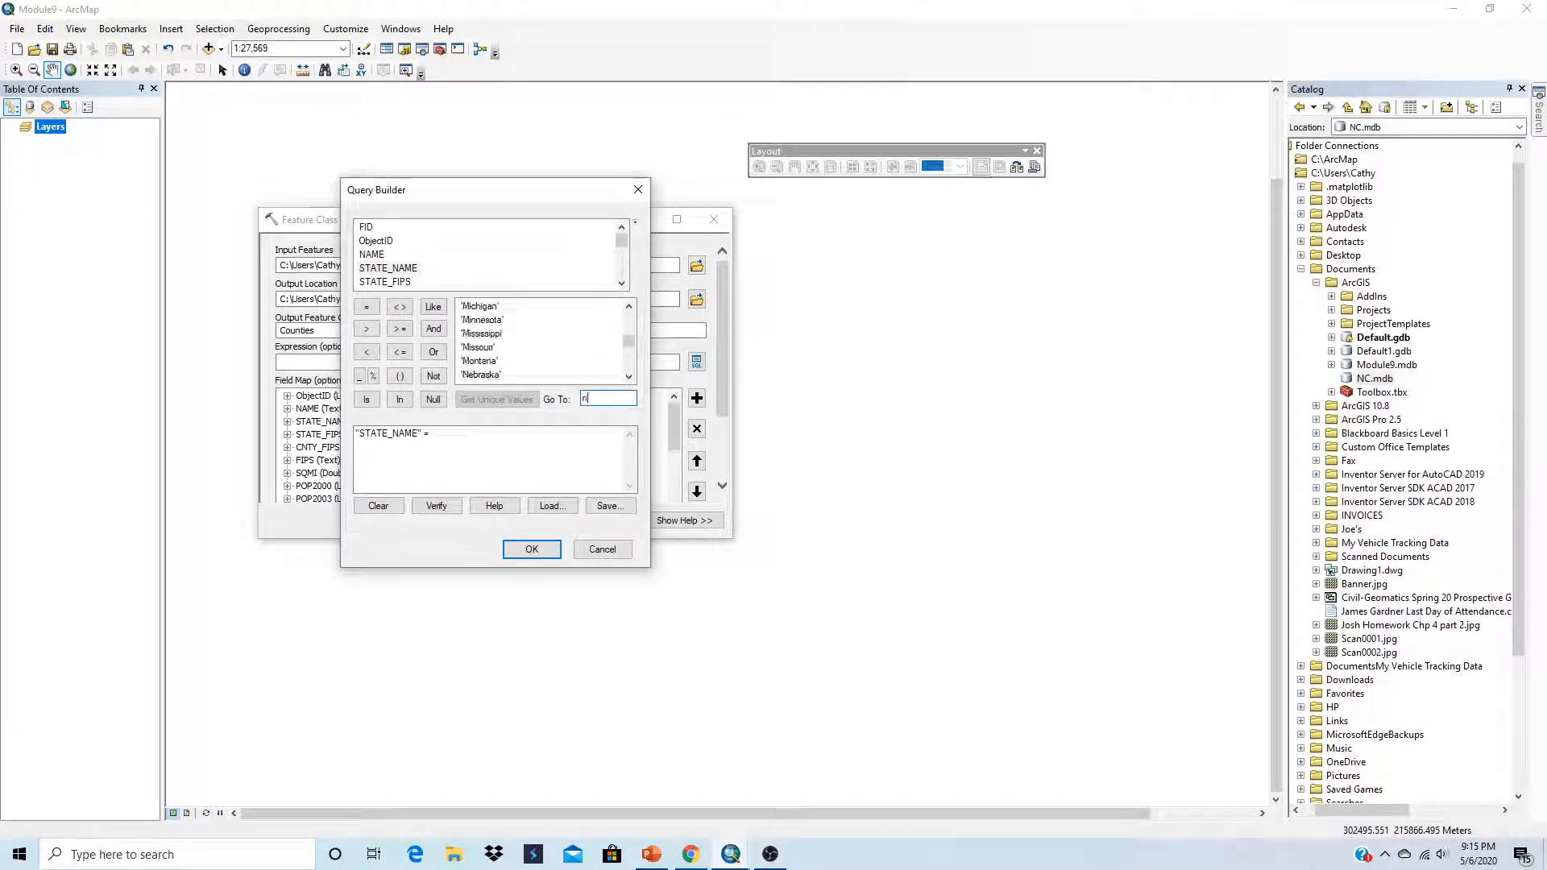
pyautogui.write('o')
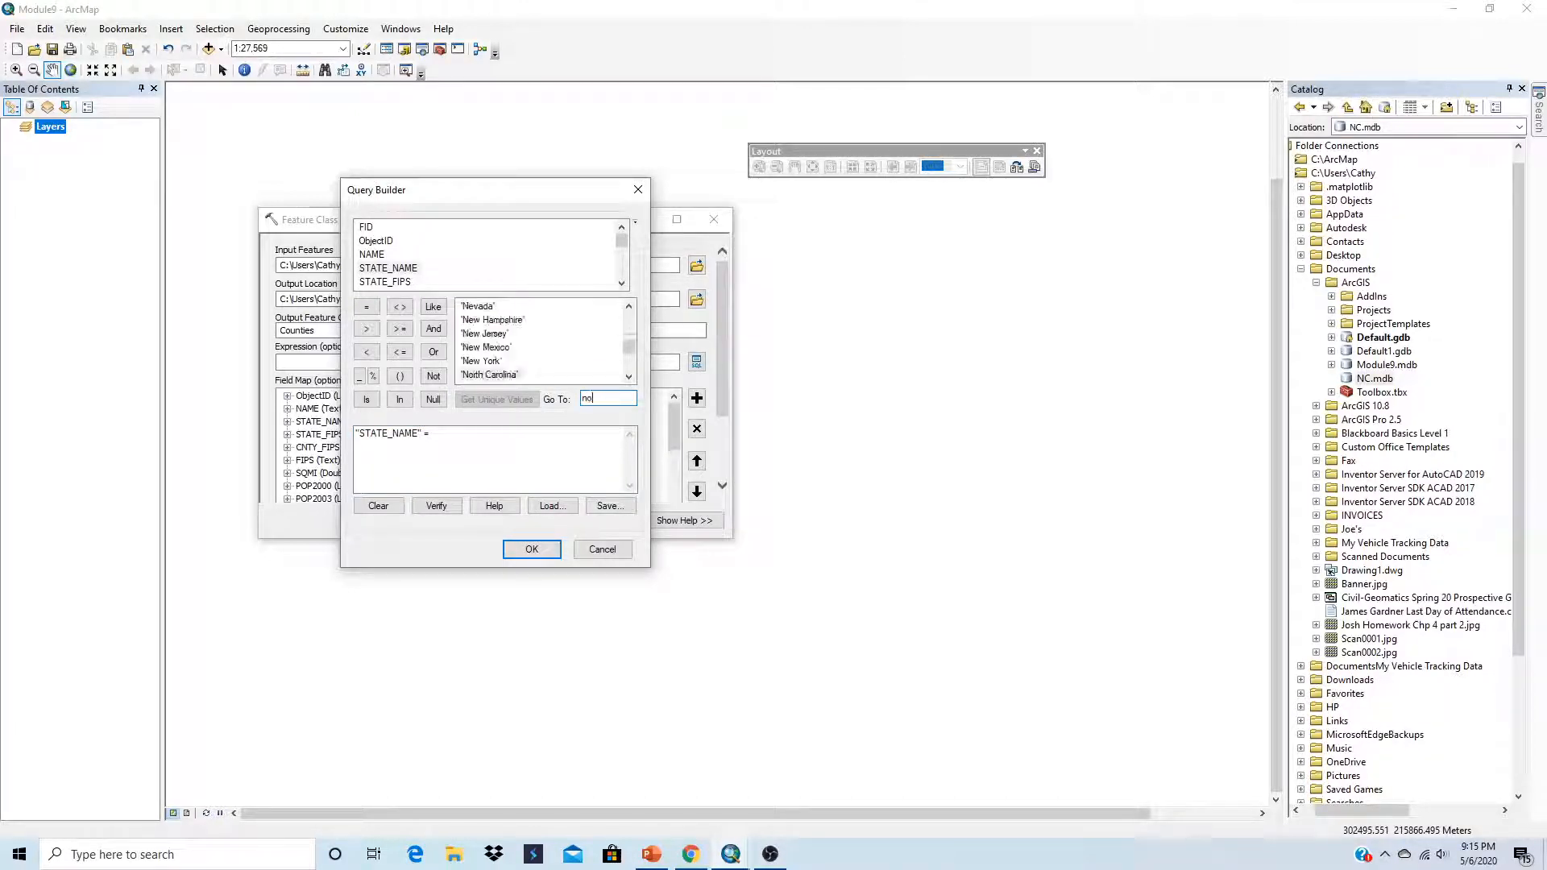
pyautogui.doubleClick(499, 376)
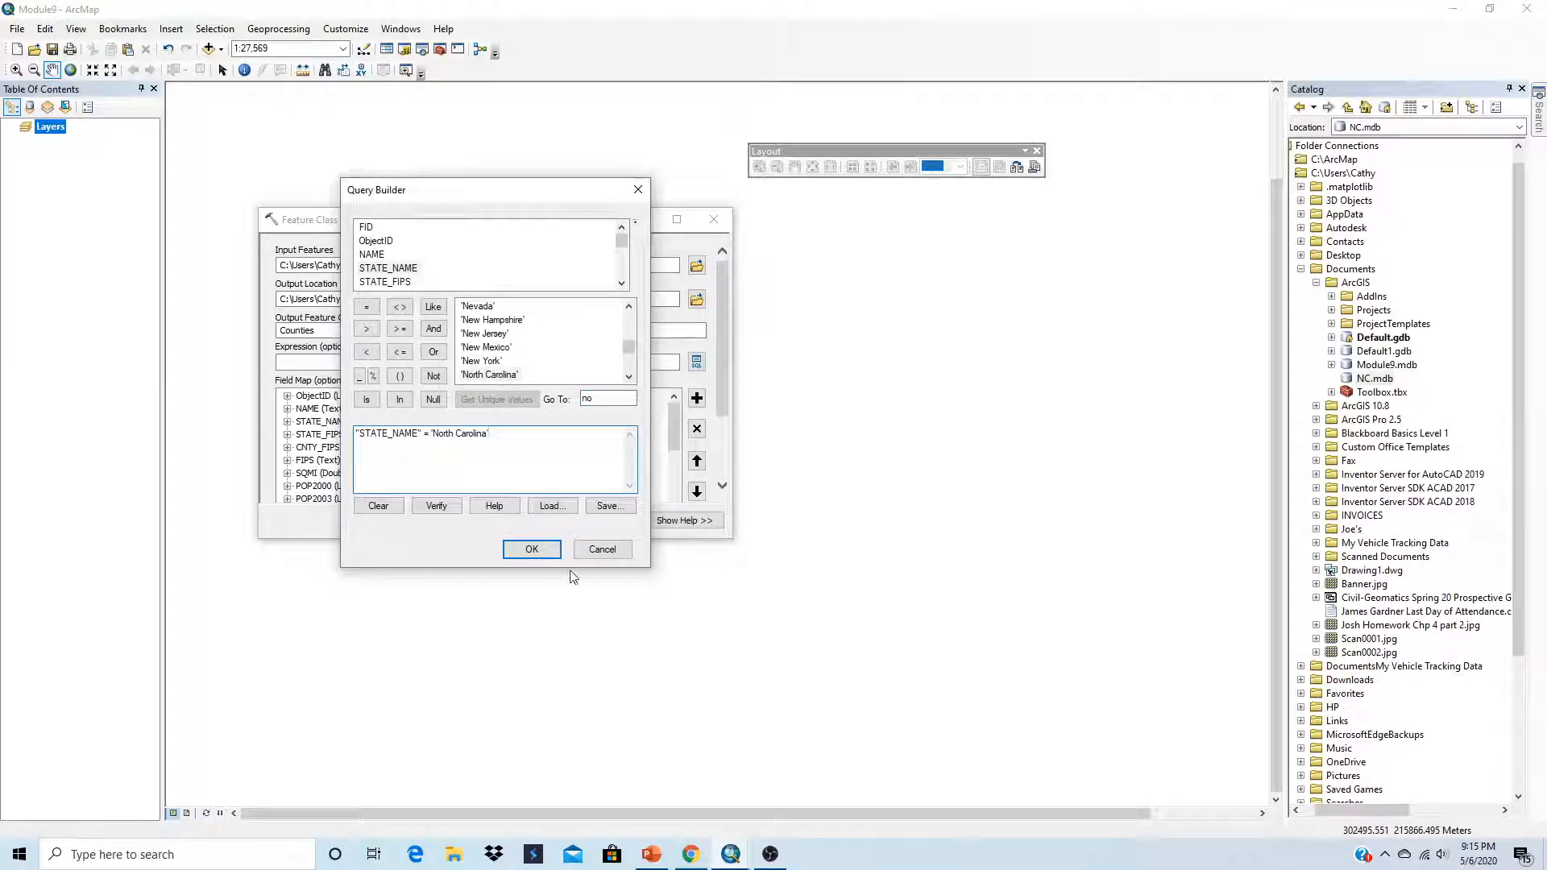
pyautogui.click(534, 548)
pyautogui.click(464, 520)
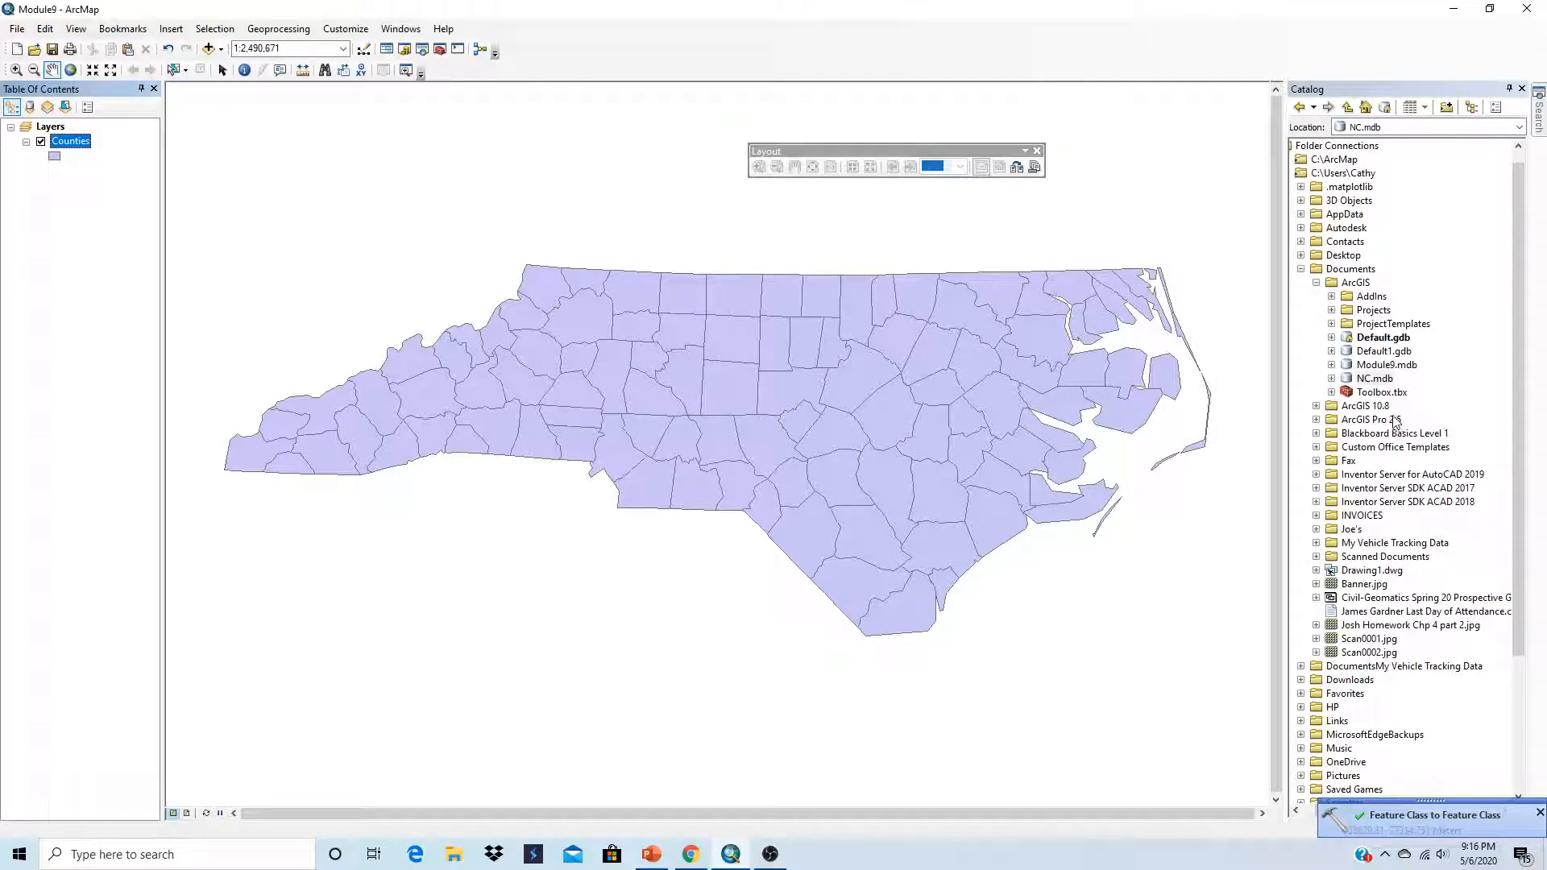
# Set up a single feature class import into NC.mdb with states.shp from EX3_Module as input and NorthCarolina as the output name.
pyautogui.rightClick(1368, 379)
pyautogui.moveTo(1422, 559)
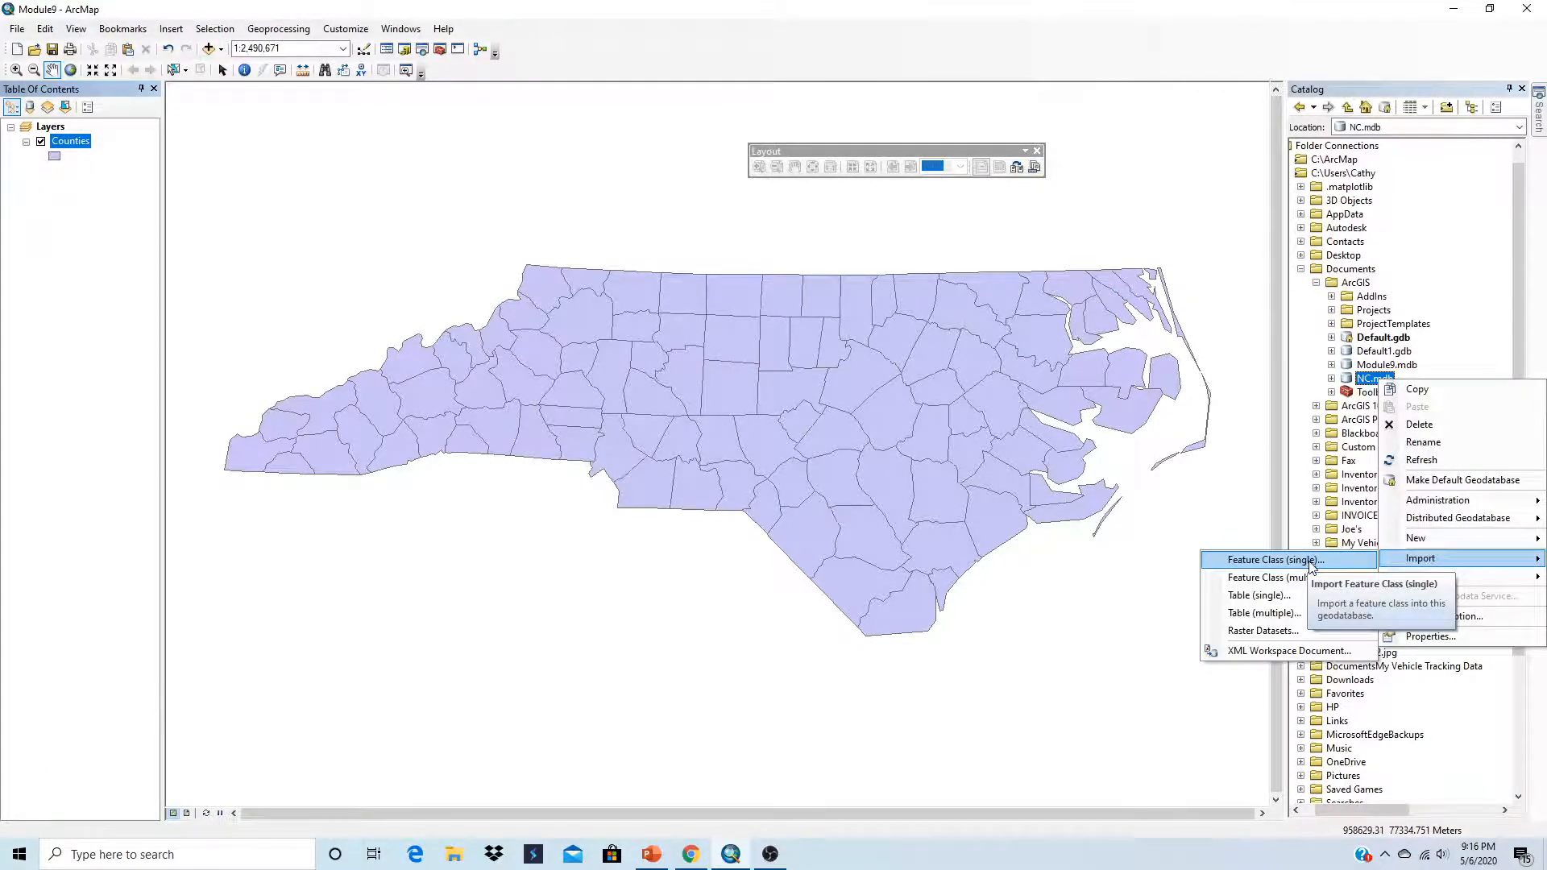
pyautogui.click(1309, 561)
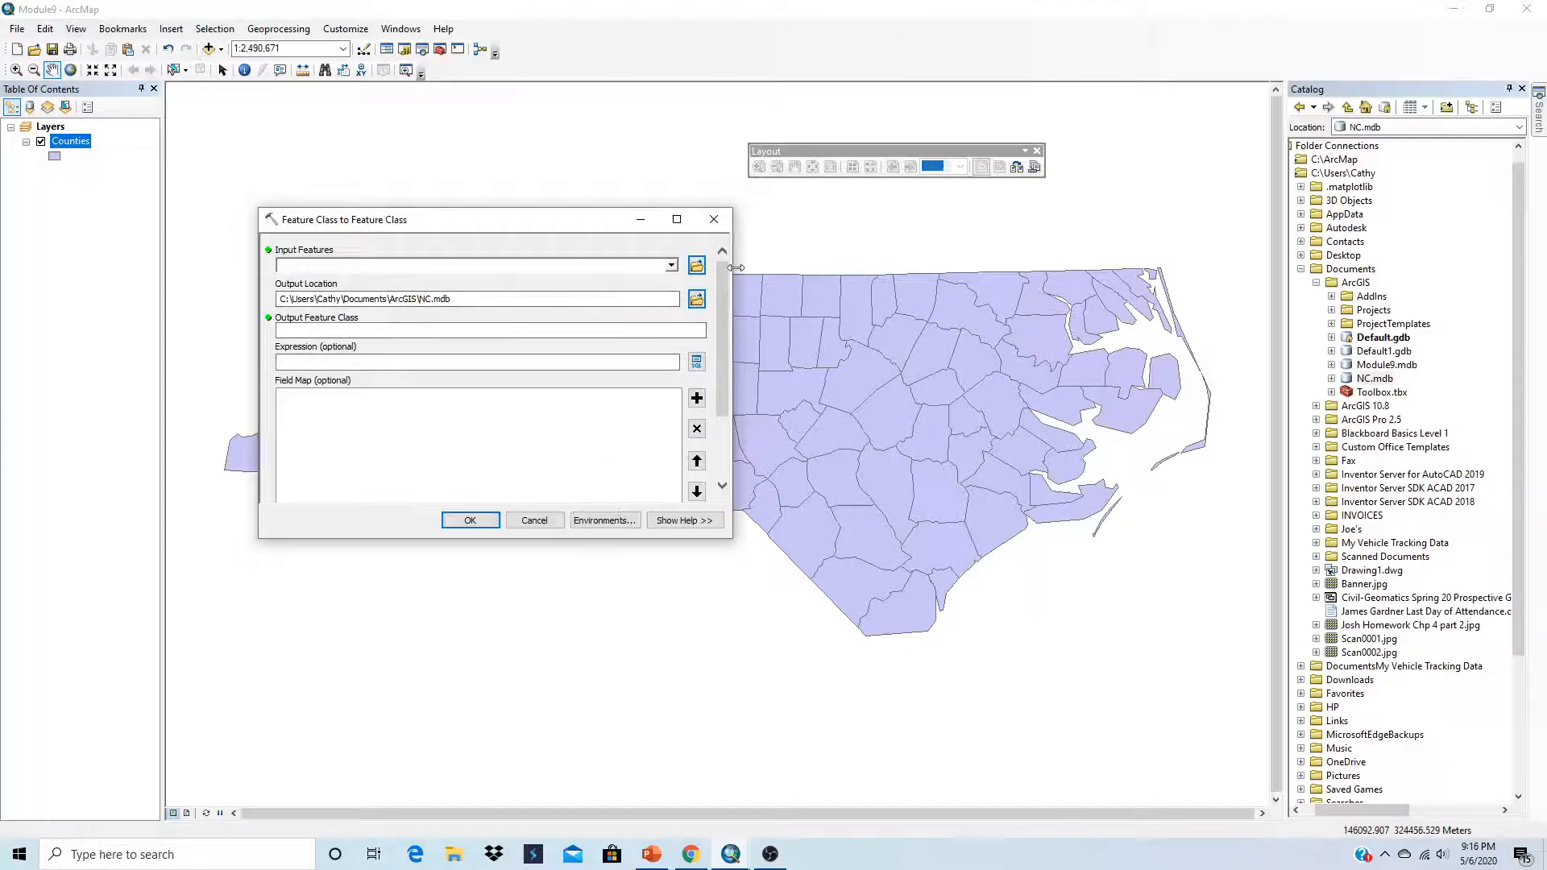
pyautogui.click(671, 266)
pyautogui.click(671, 266)
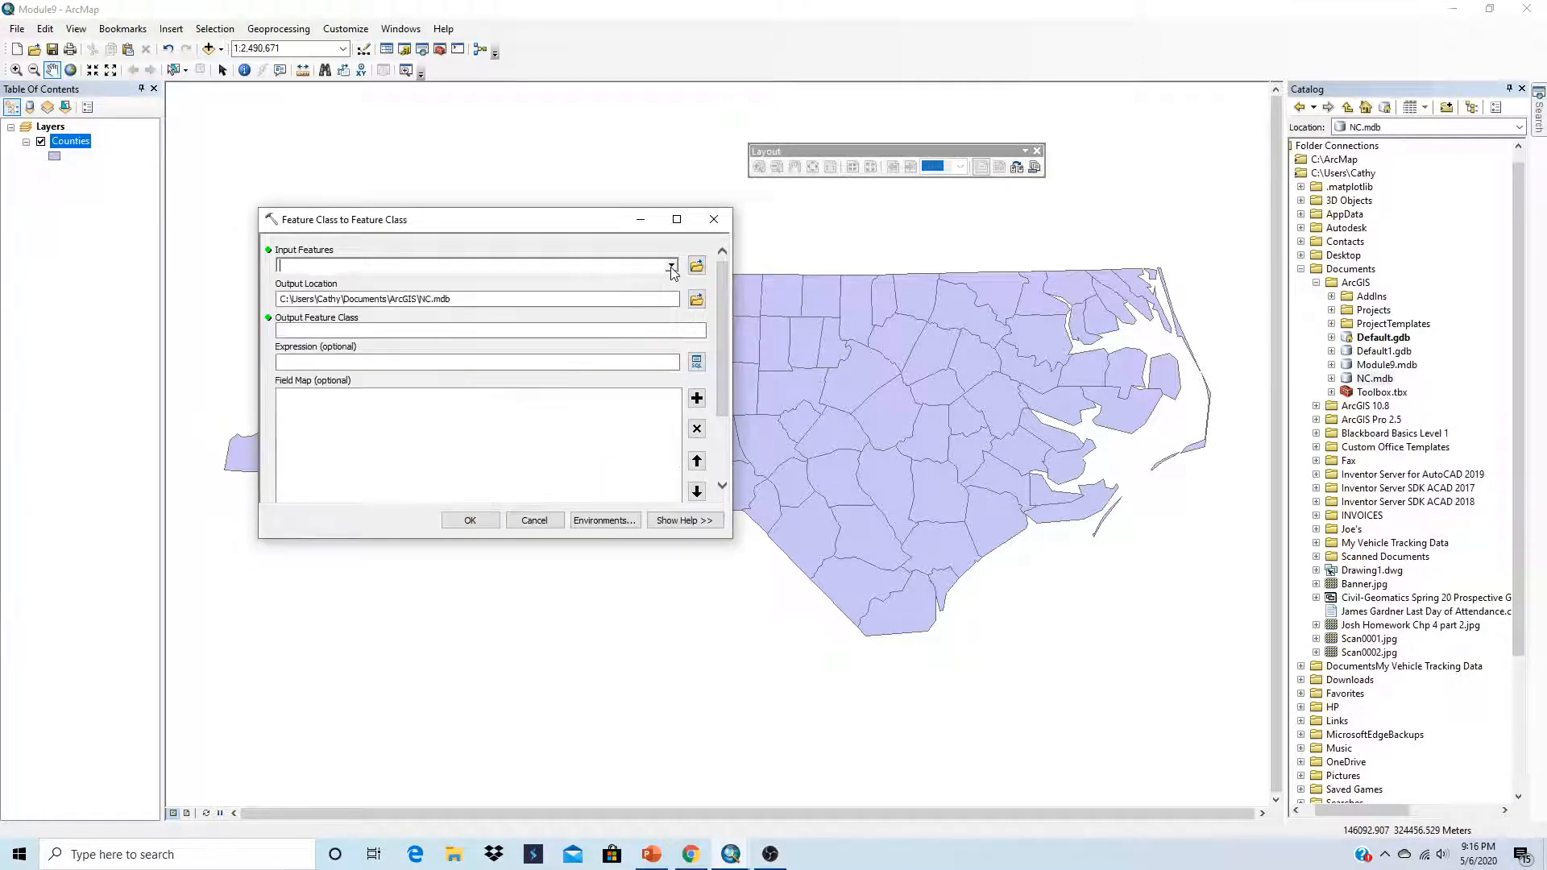
pyautogui.click(697, 267)
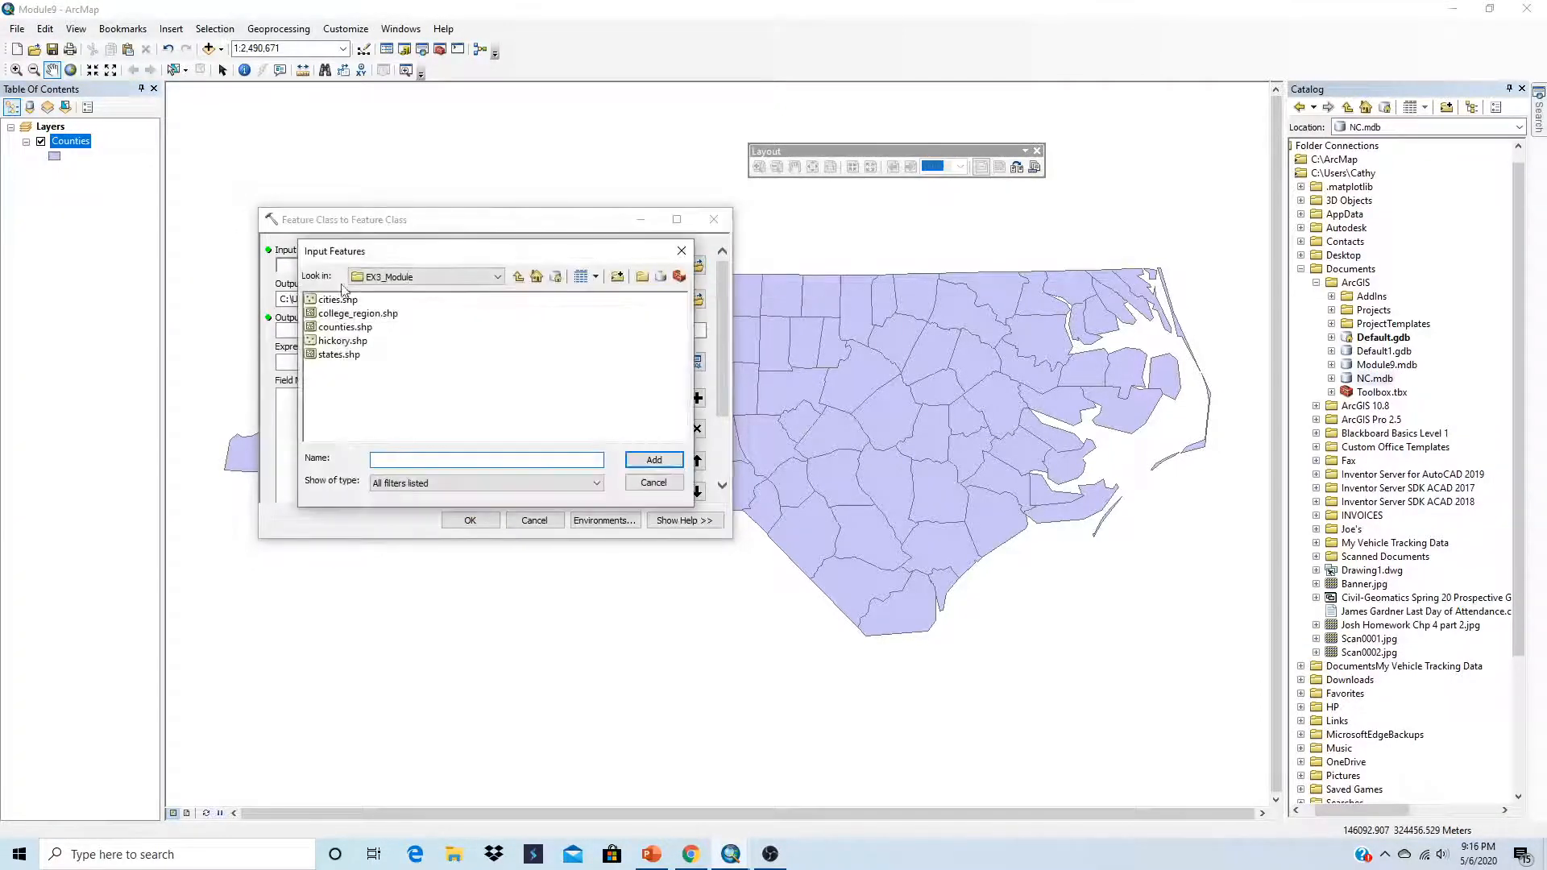
pyautogui.click(338, 355)
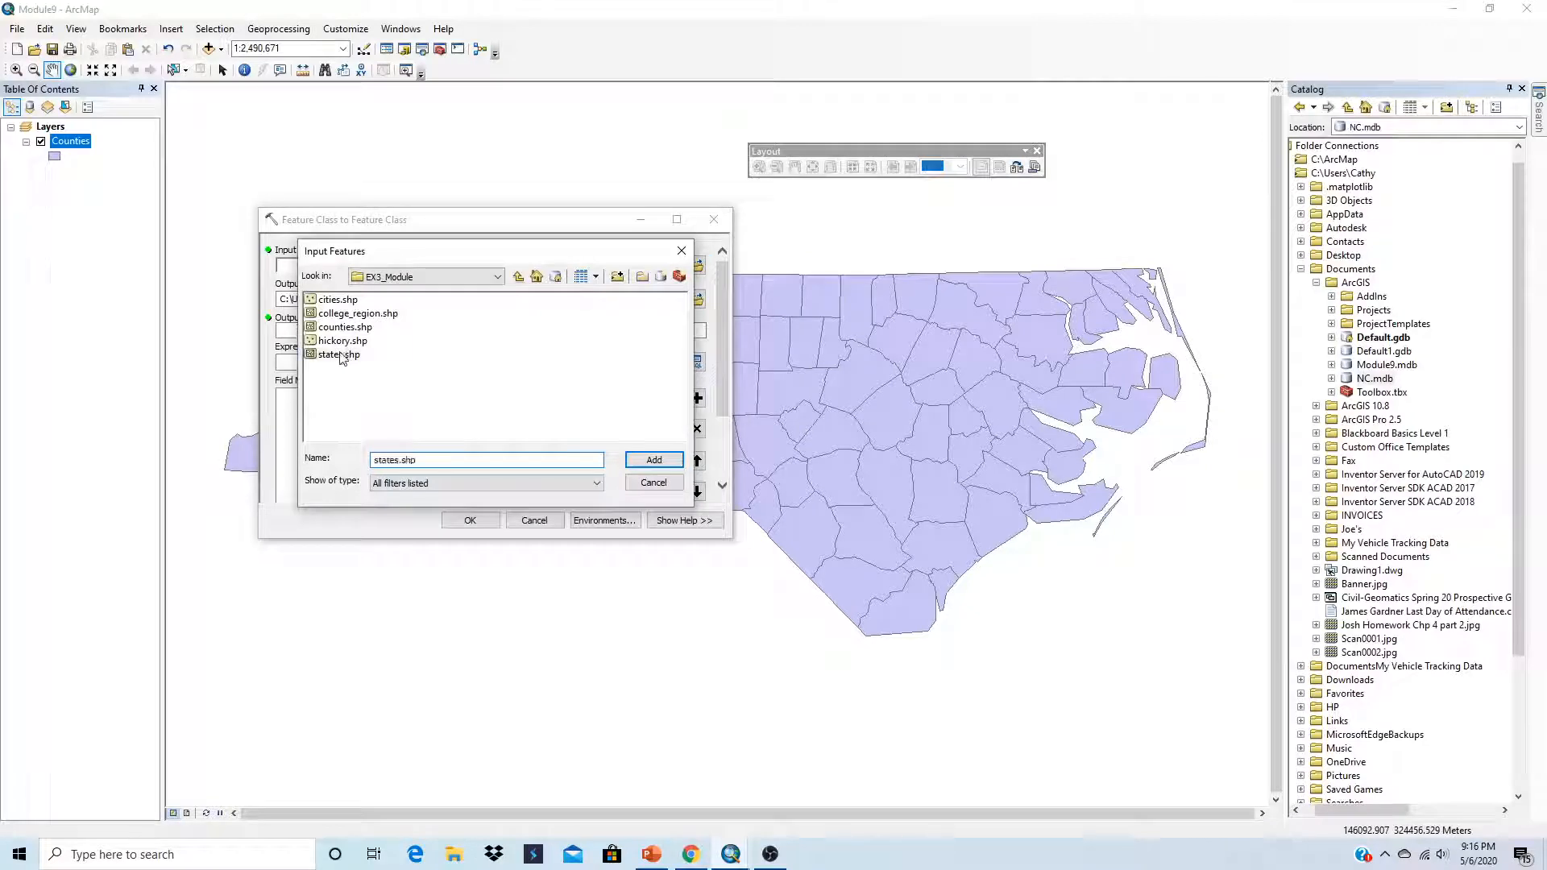
pyautogui.click(654, 459)
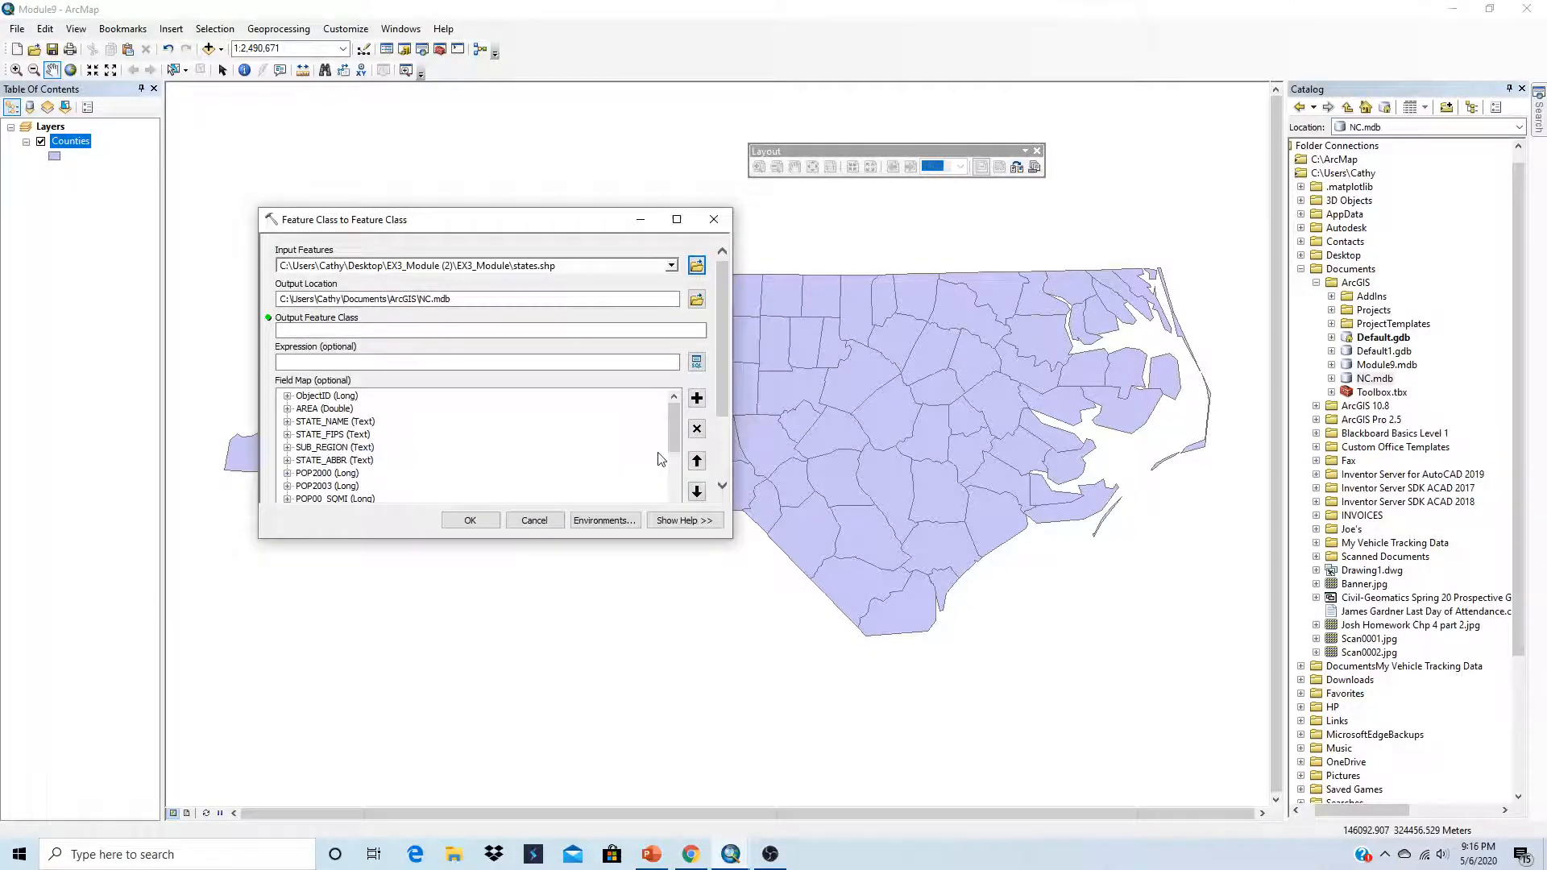
pyautogui.click(326, 330)
pyautogui.write('olina')
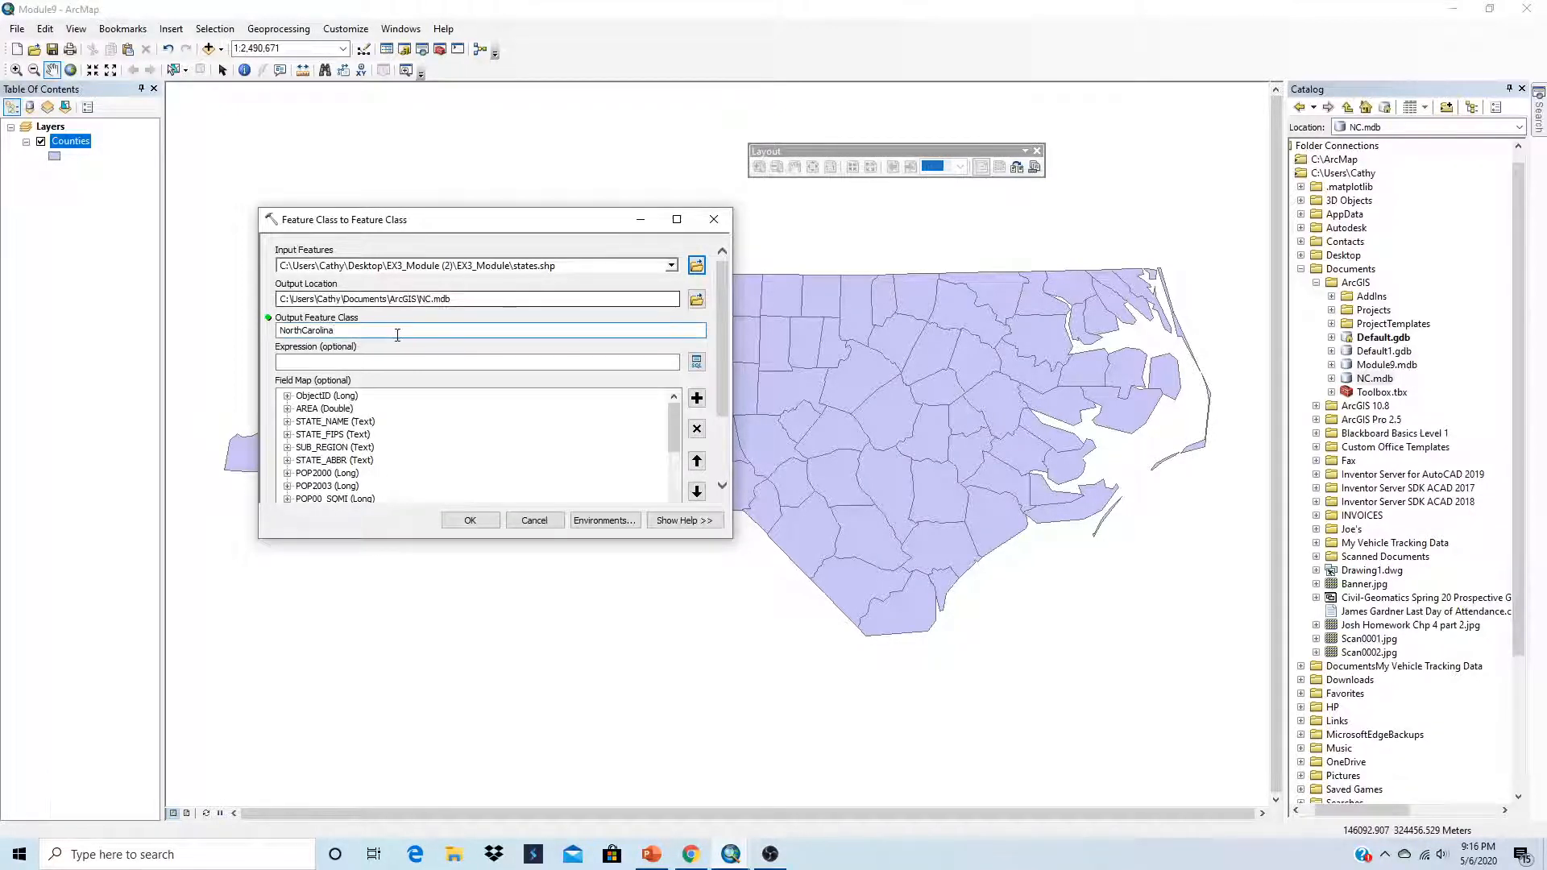
# Build the expression "STATE_NAME" = 'North Carolina' in the Query Builder and run the states import.
pyautogui.click(697, 364)
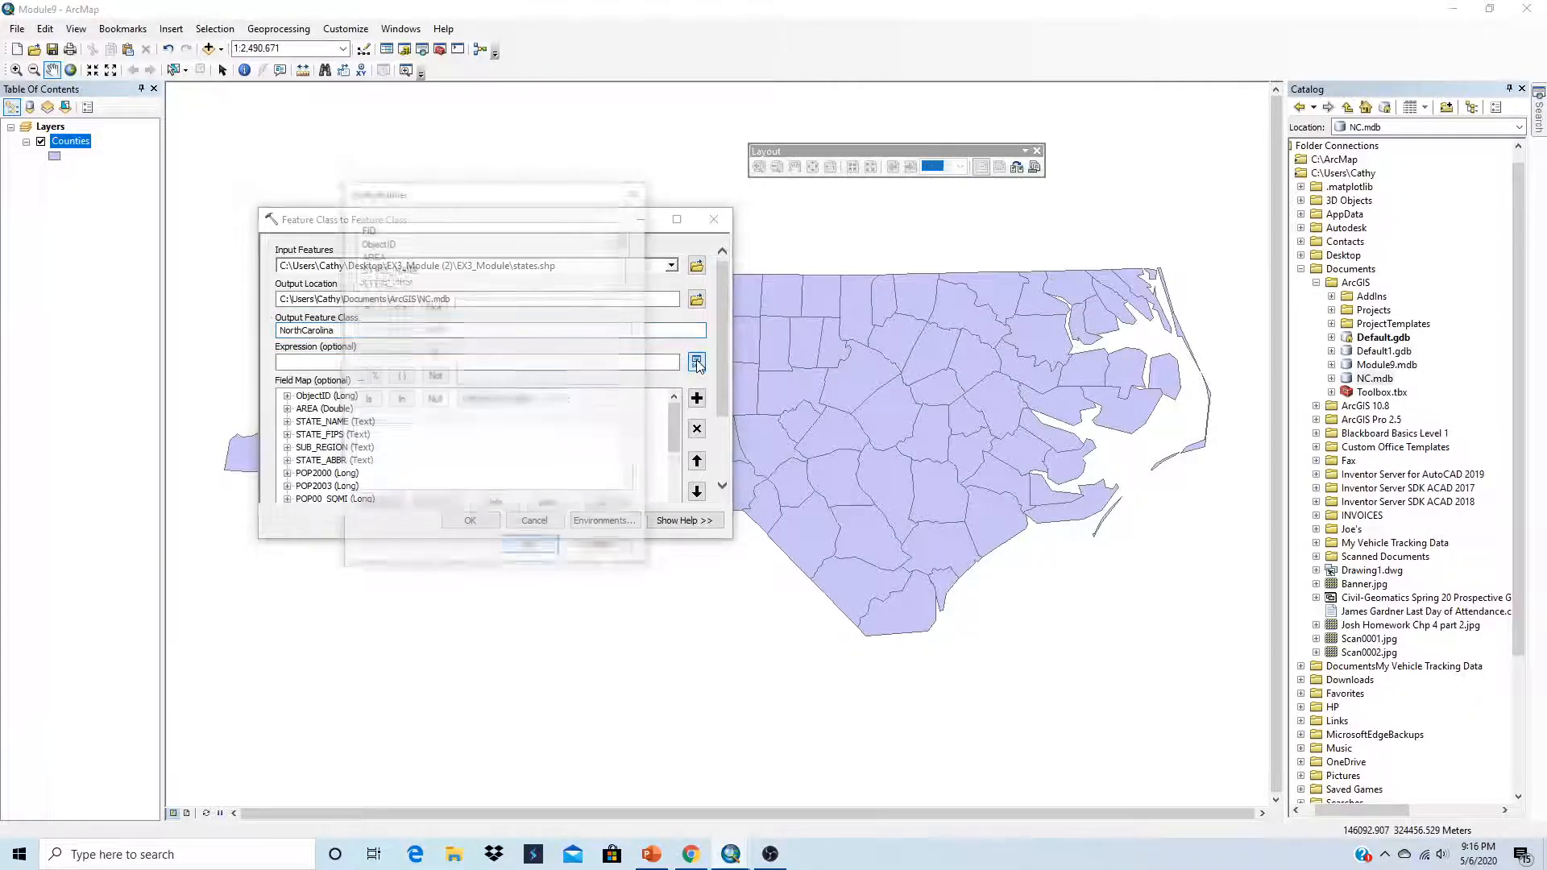
pyautogui.doubleClick(408, 272)
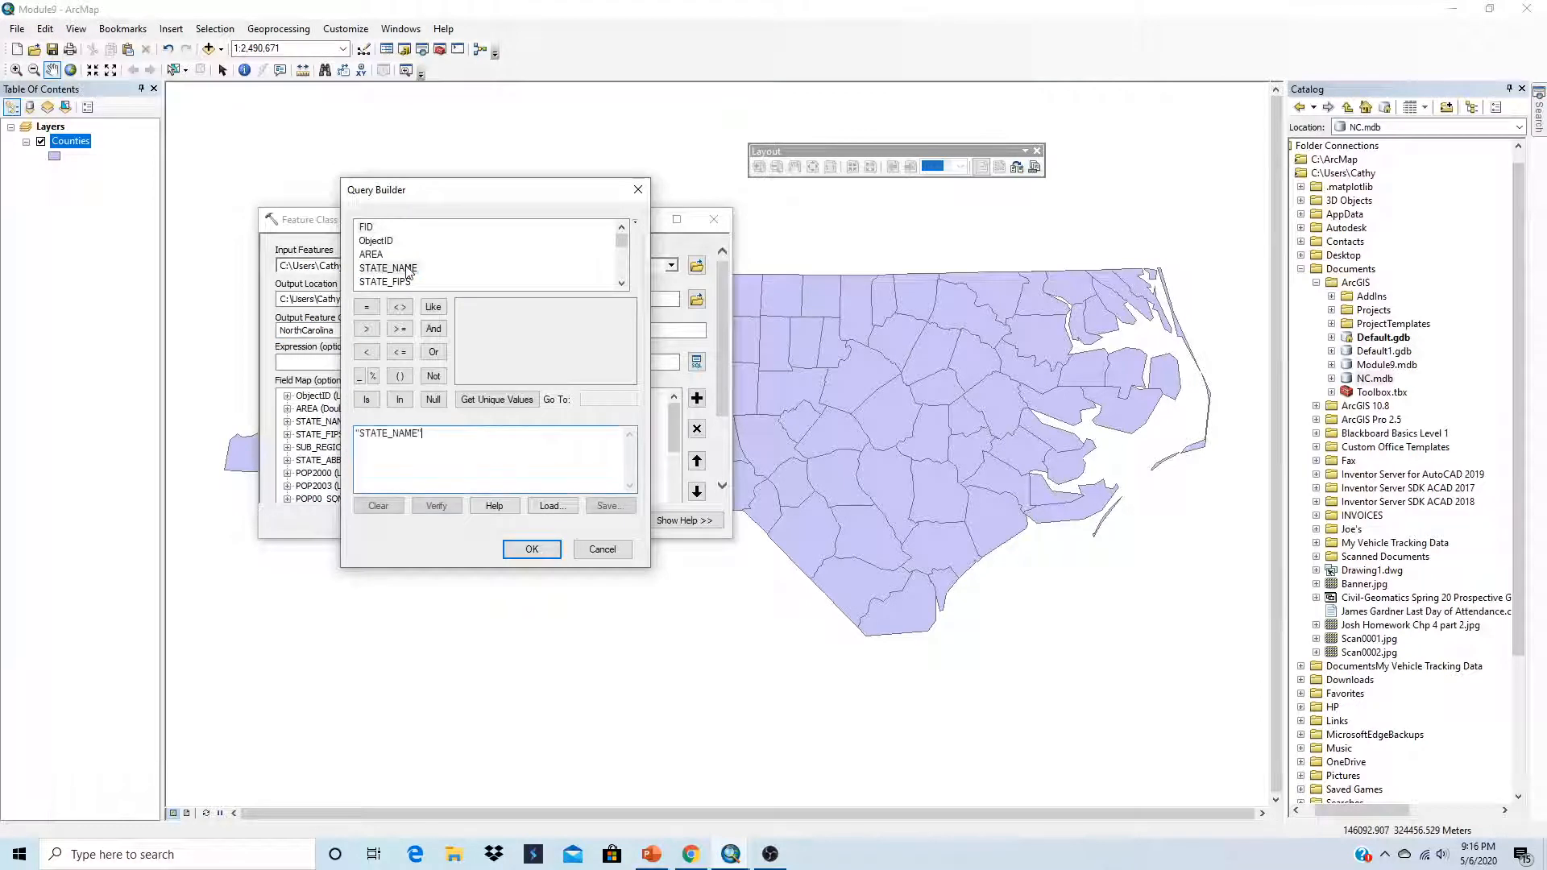
pyautogui.click(367, 309)
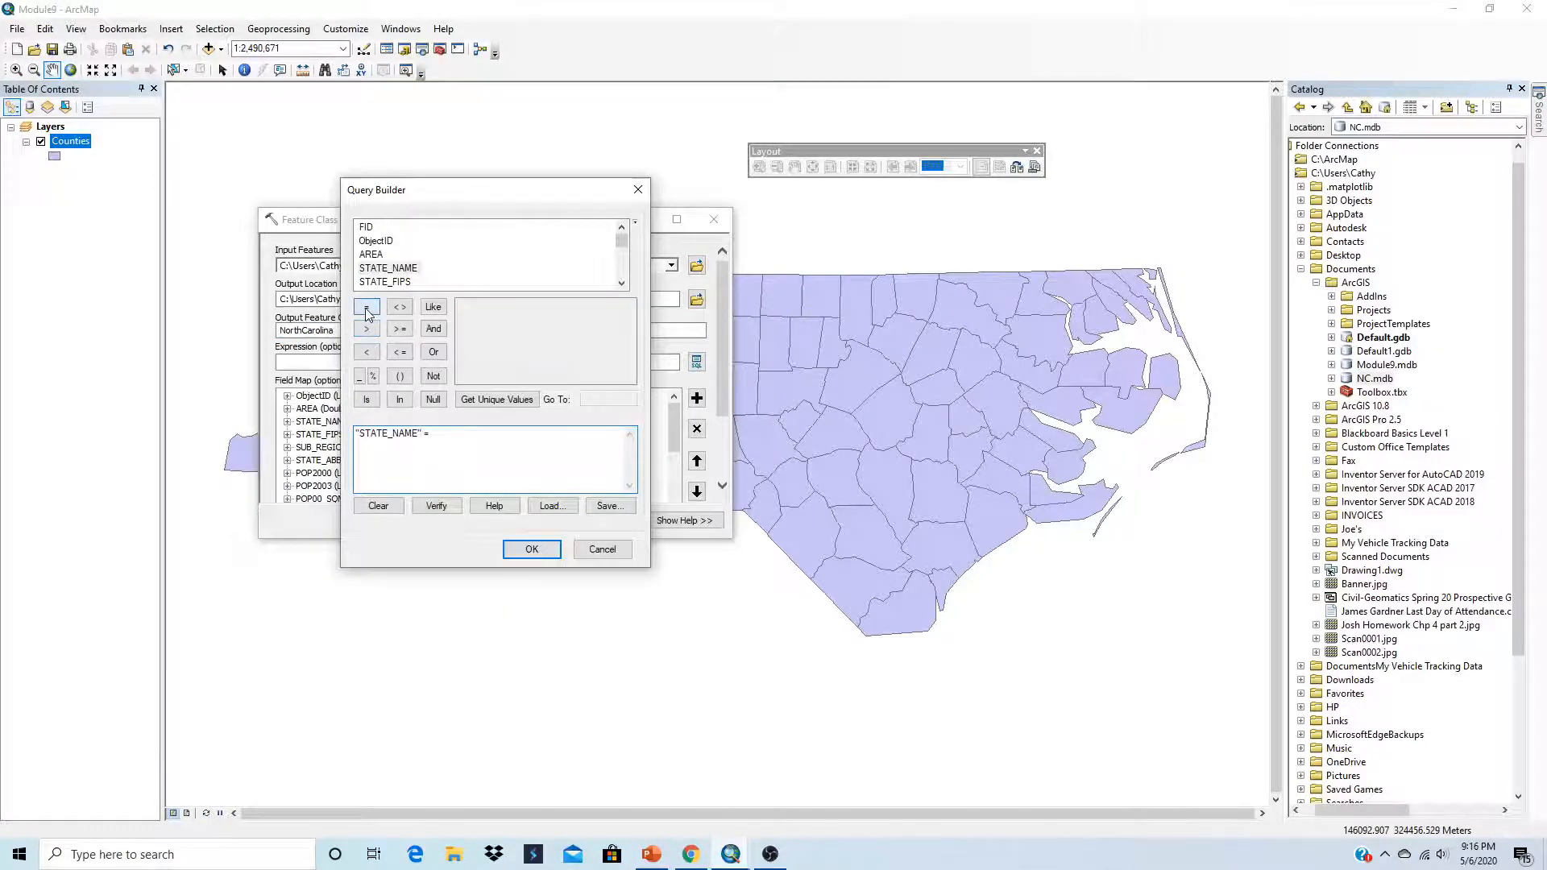
pyautogui.click(511, 398)
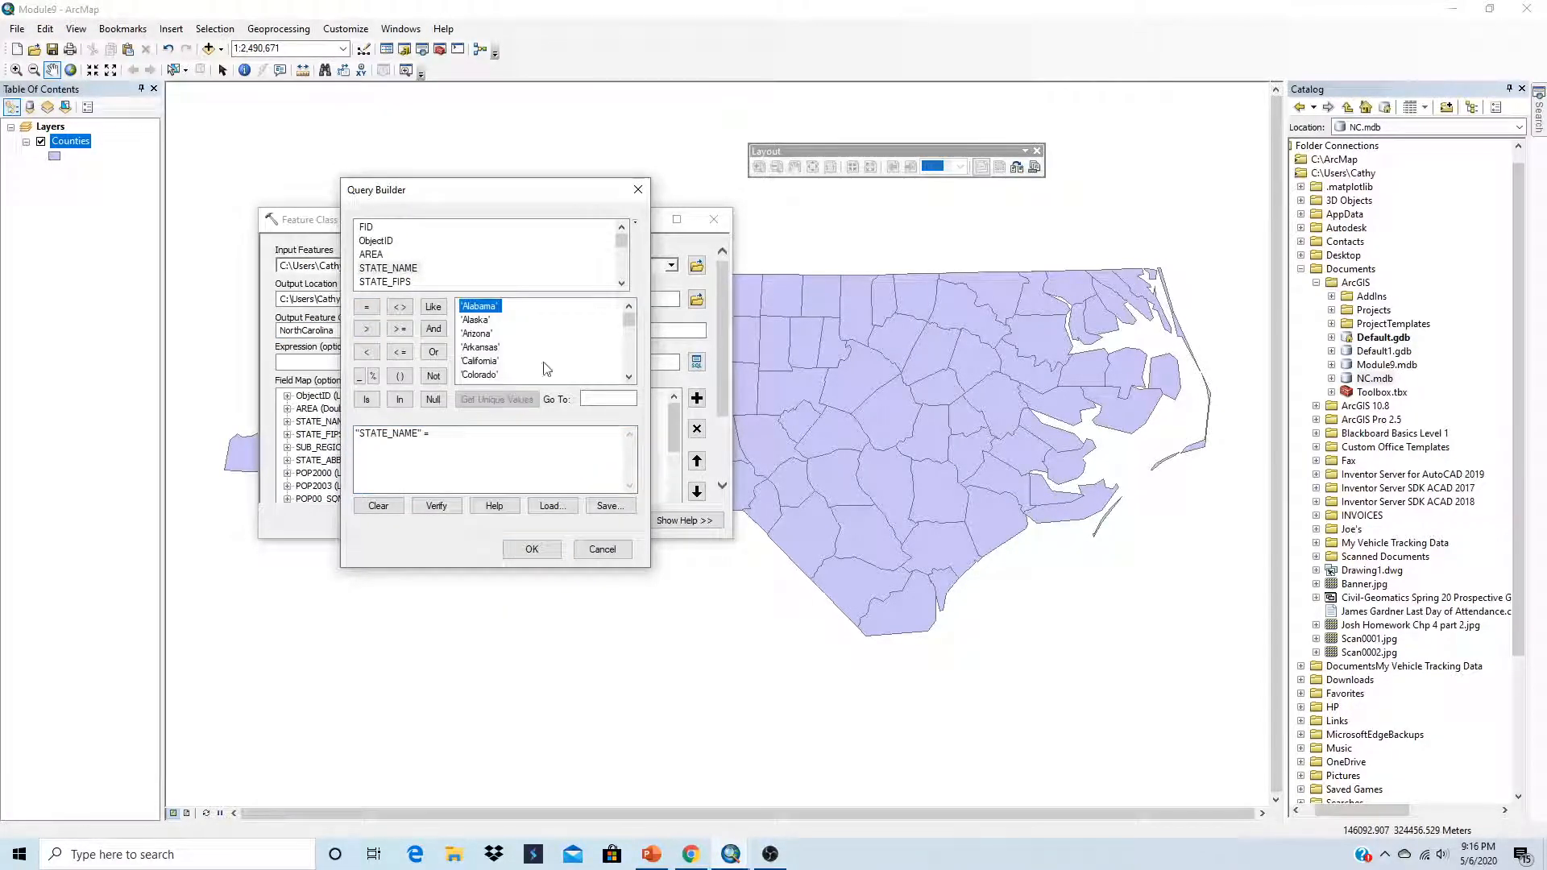
pyautogui.click(630, 371)
pyautogui.click(630, 371)
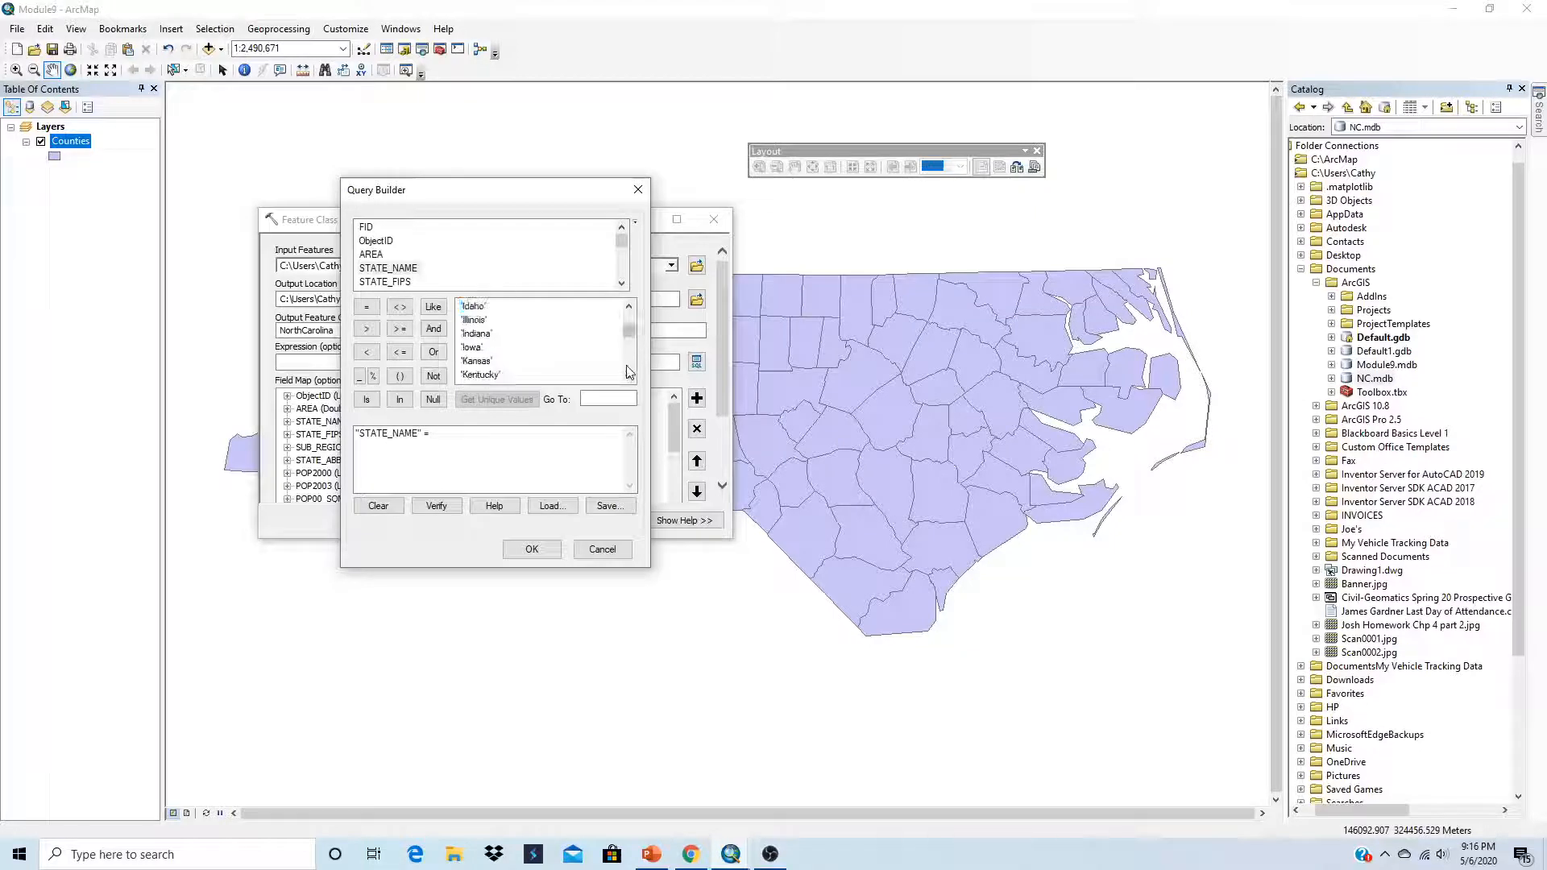
pyautogui.click(630, 371)
pyautogui.click(599, 401)
pyautogui.write('no')
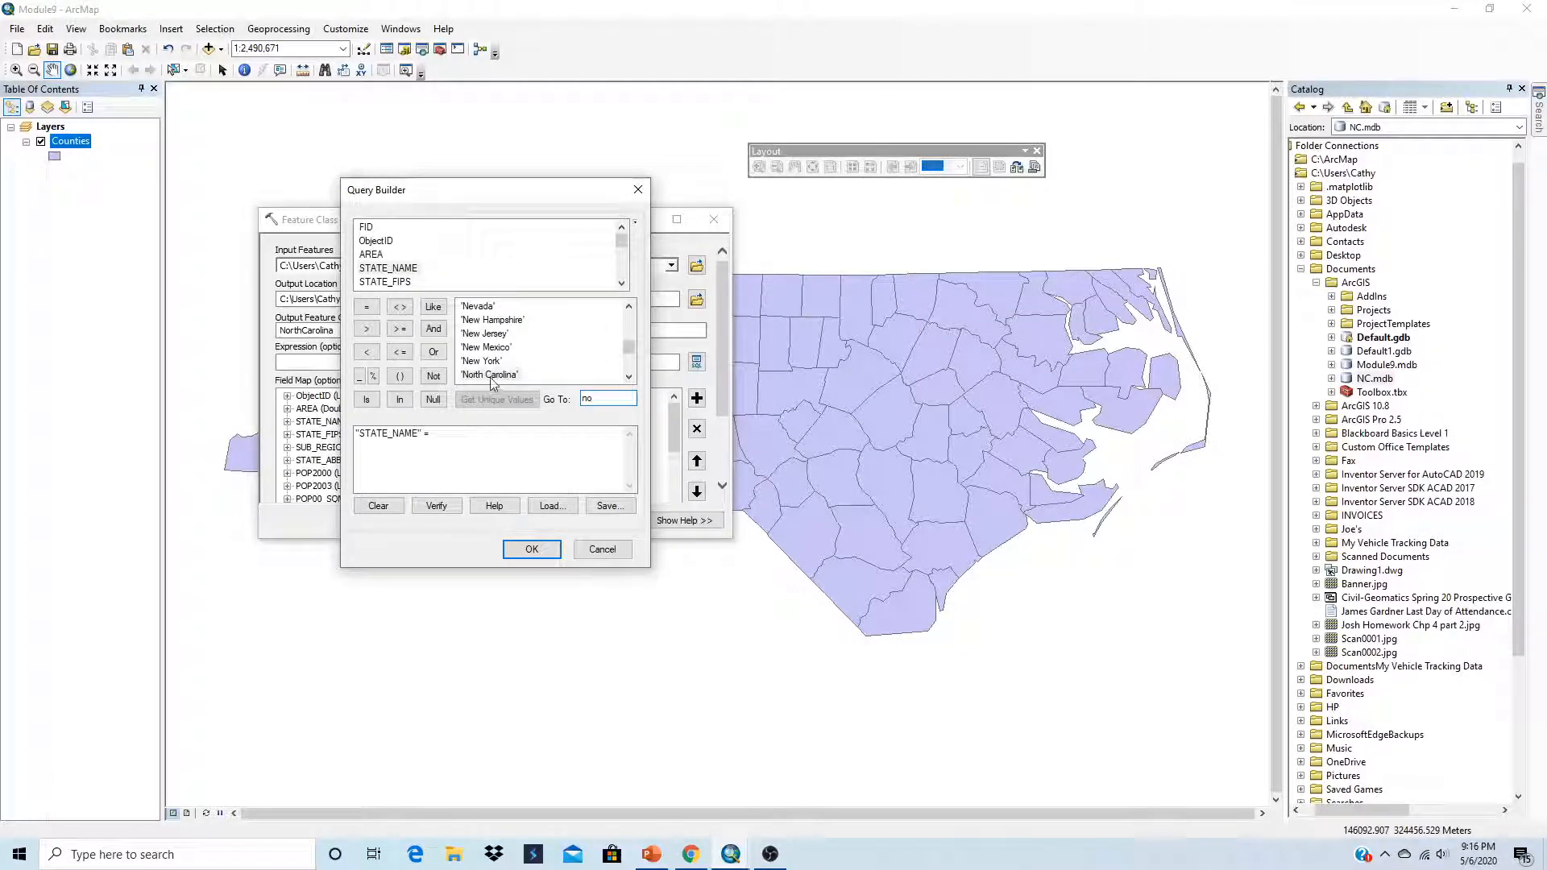
pyautogui.doubleClick(492, 375)
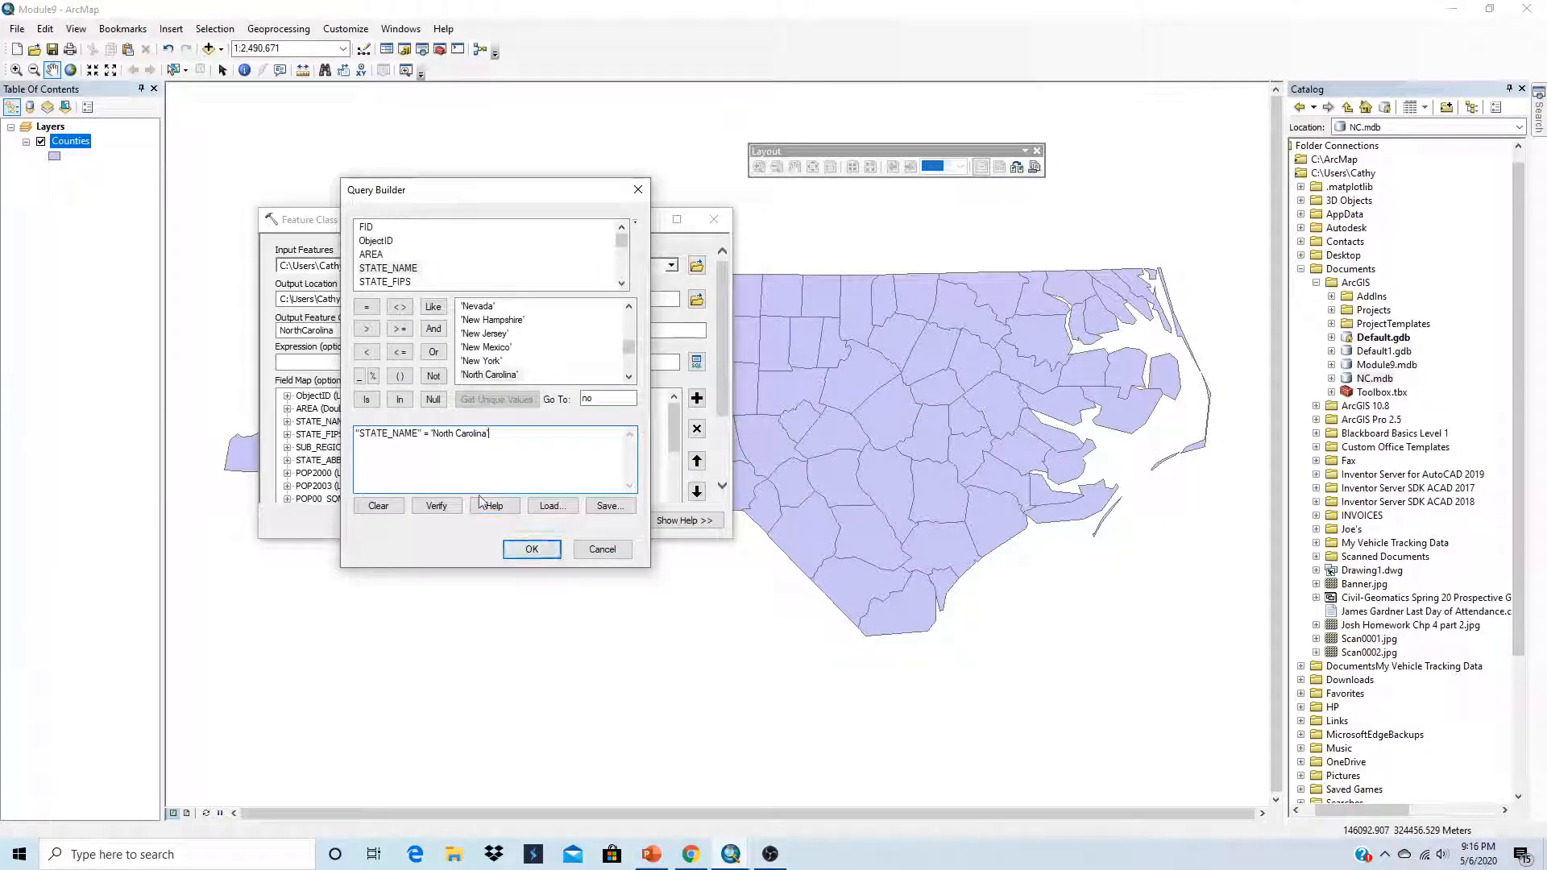
pyautogui.click(530, 548)
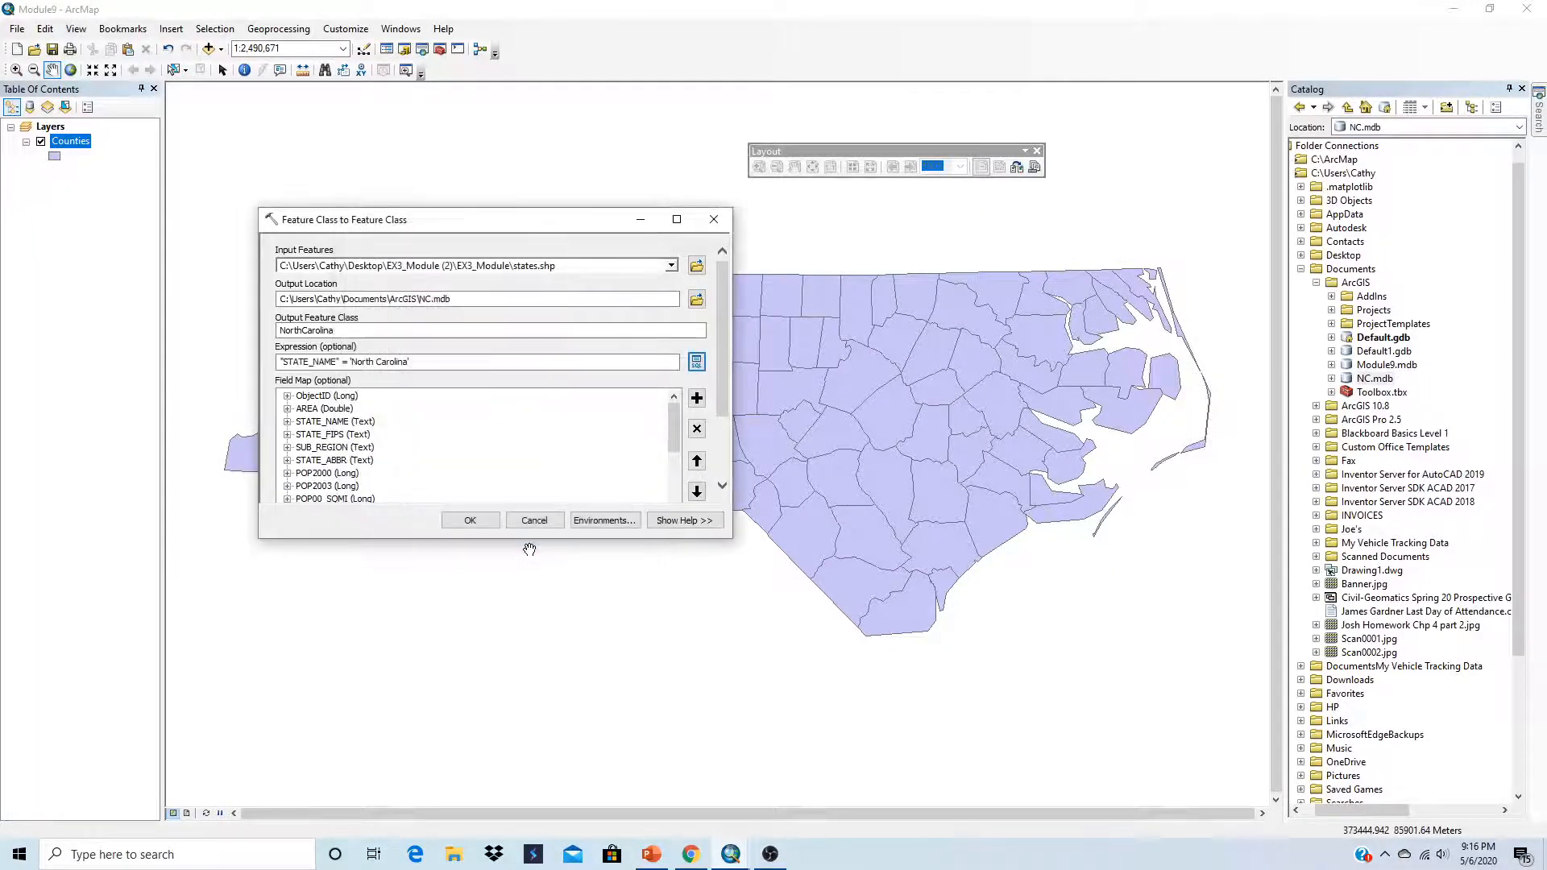
pyautogui.click(470, 520)
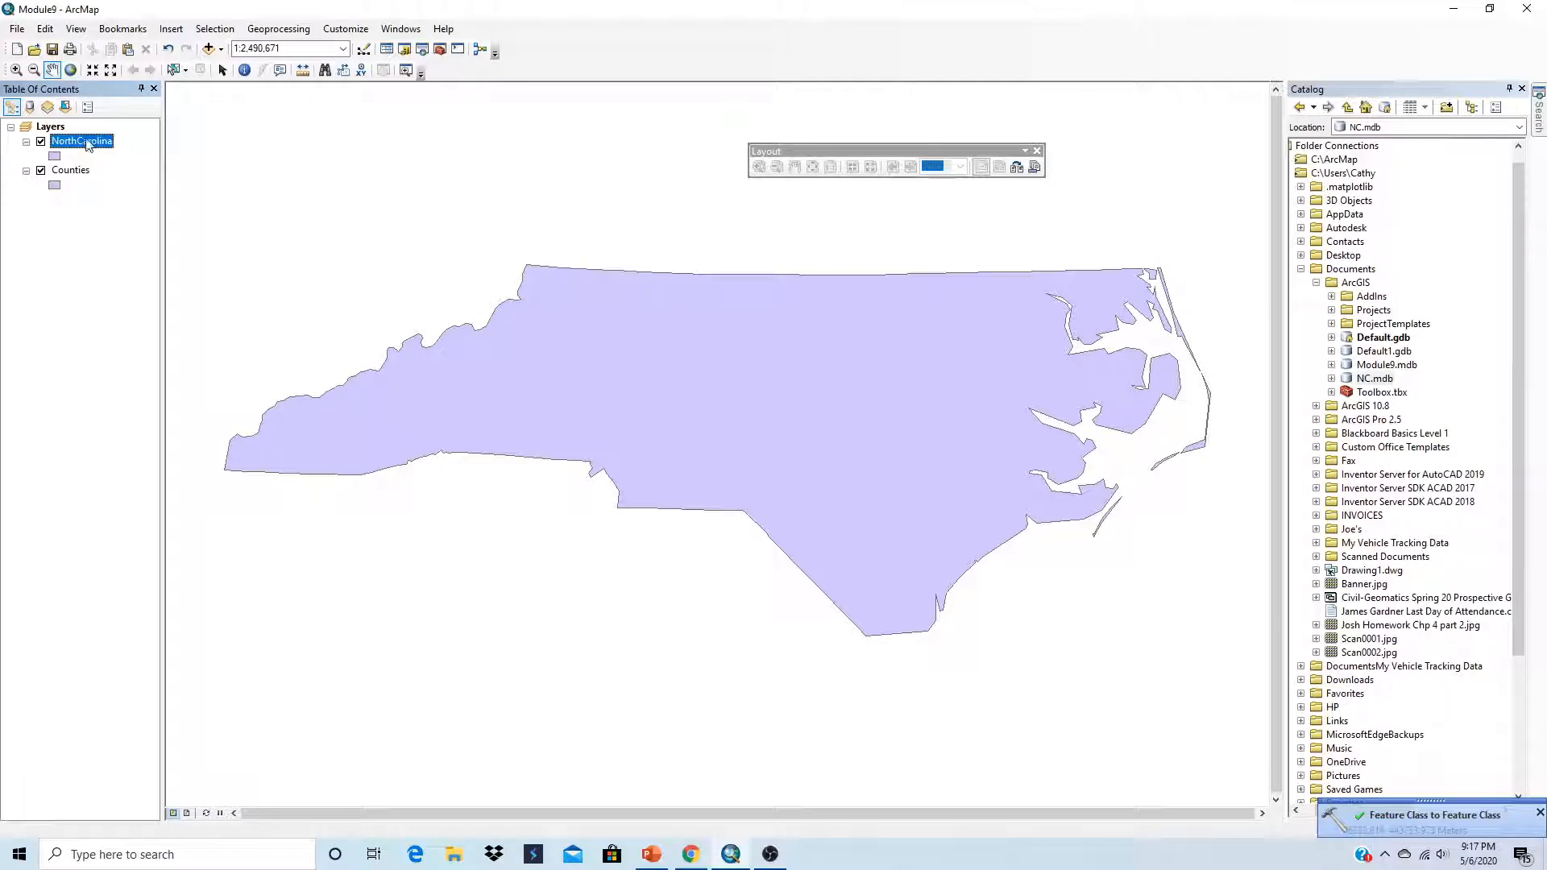
# Move the NorthCarolina layer below Counties and switch to PowerPoint to view the reference map on slide 10.
pyautogui.moveTo(86, 143); pyautogui.dragTo(117, 239)
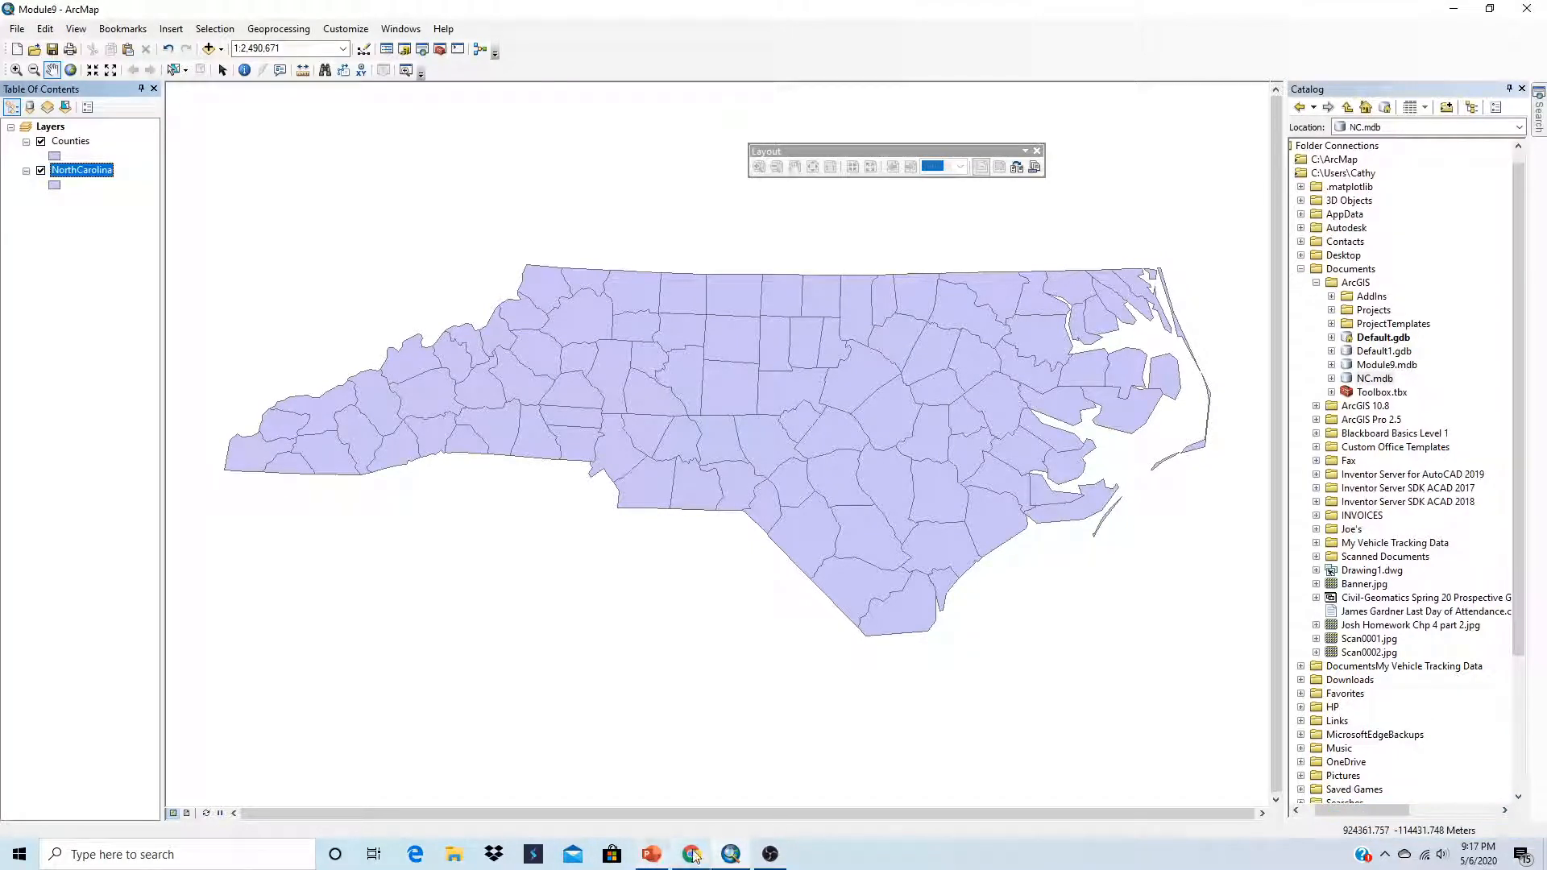
pyautogui.click(652, 856)
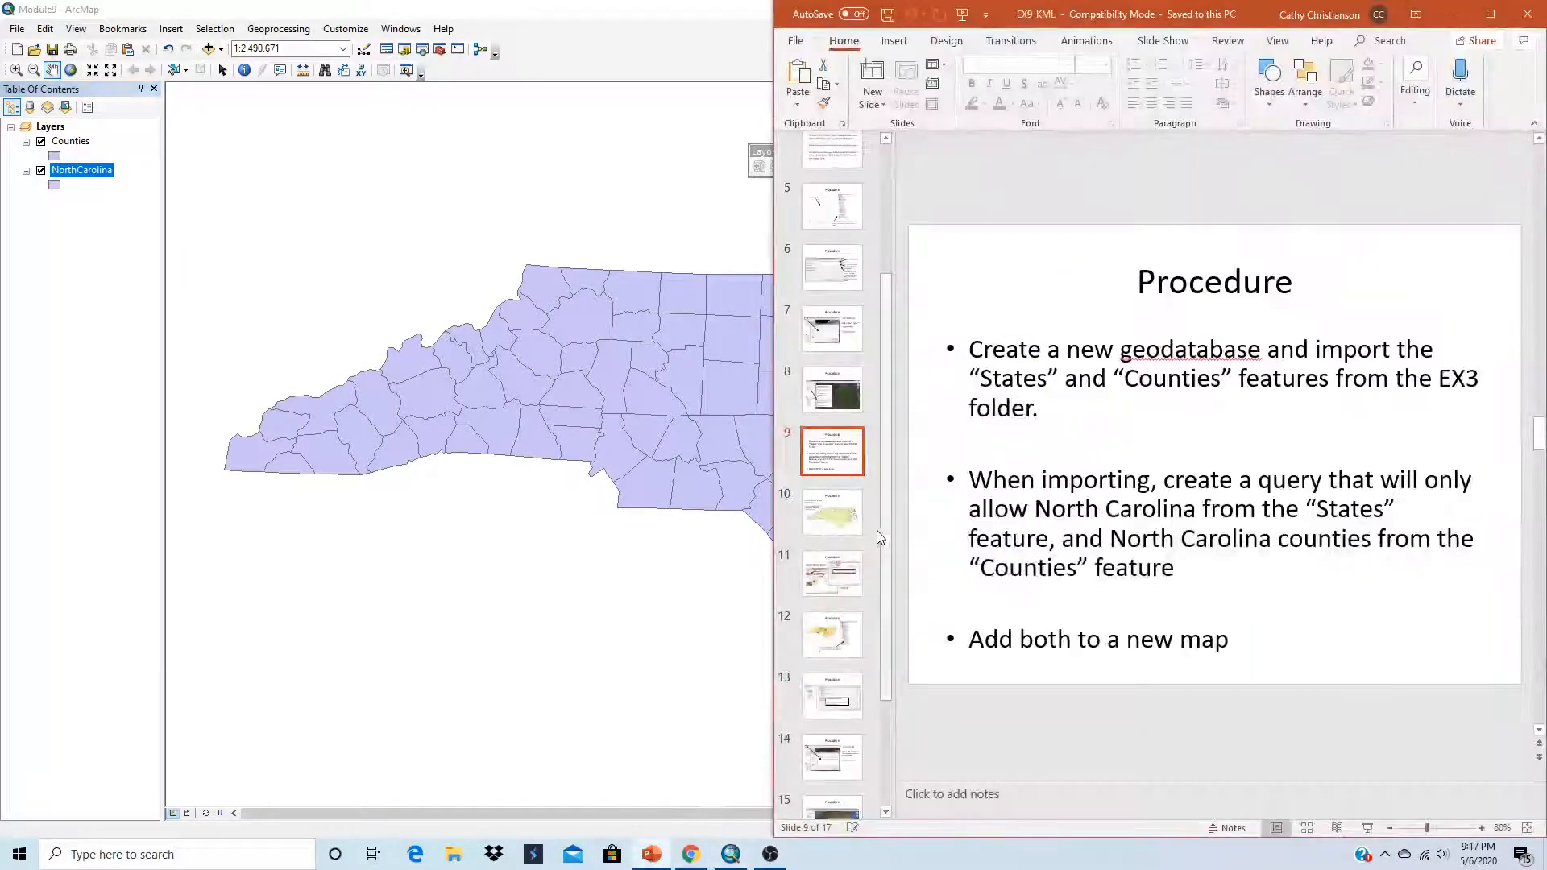
pyautogui.click(832, 513)
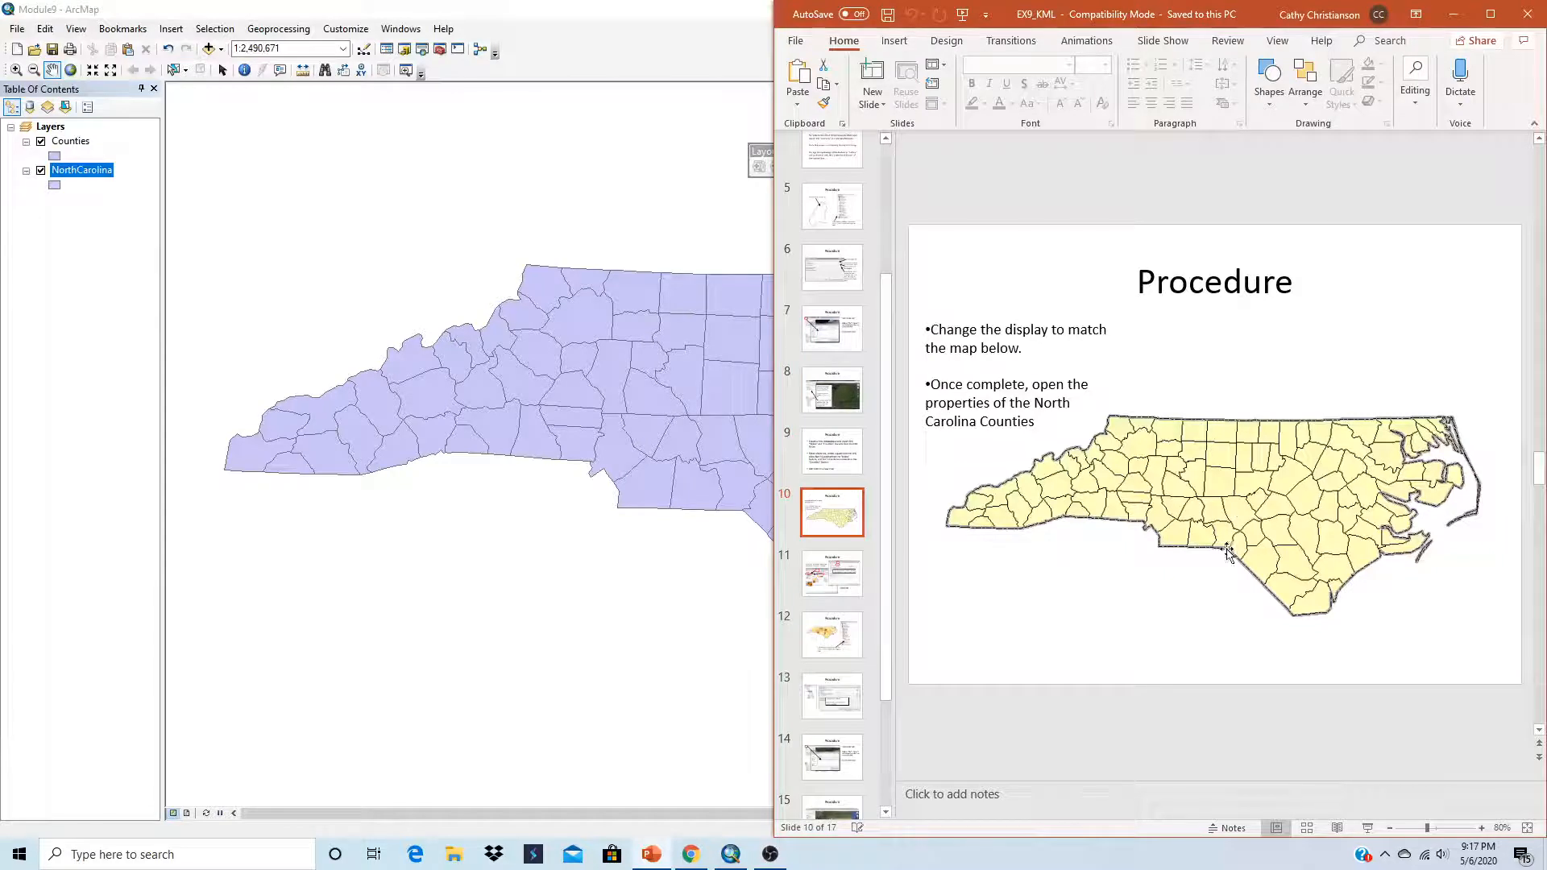
# Change the Counties layer's symbol to the ESRI Yellow fill.
pyautogui.click(55, 156)
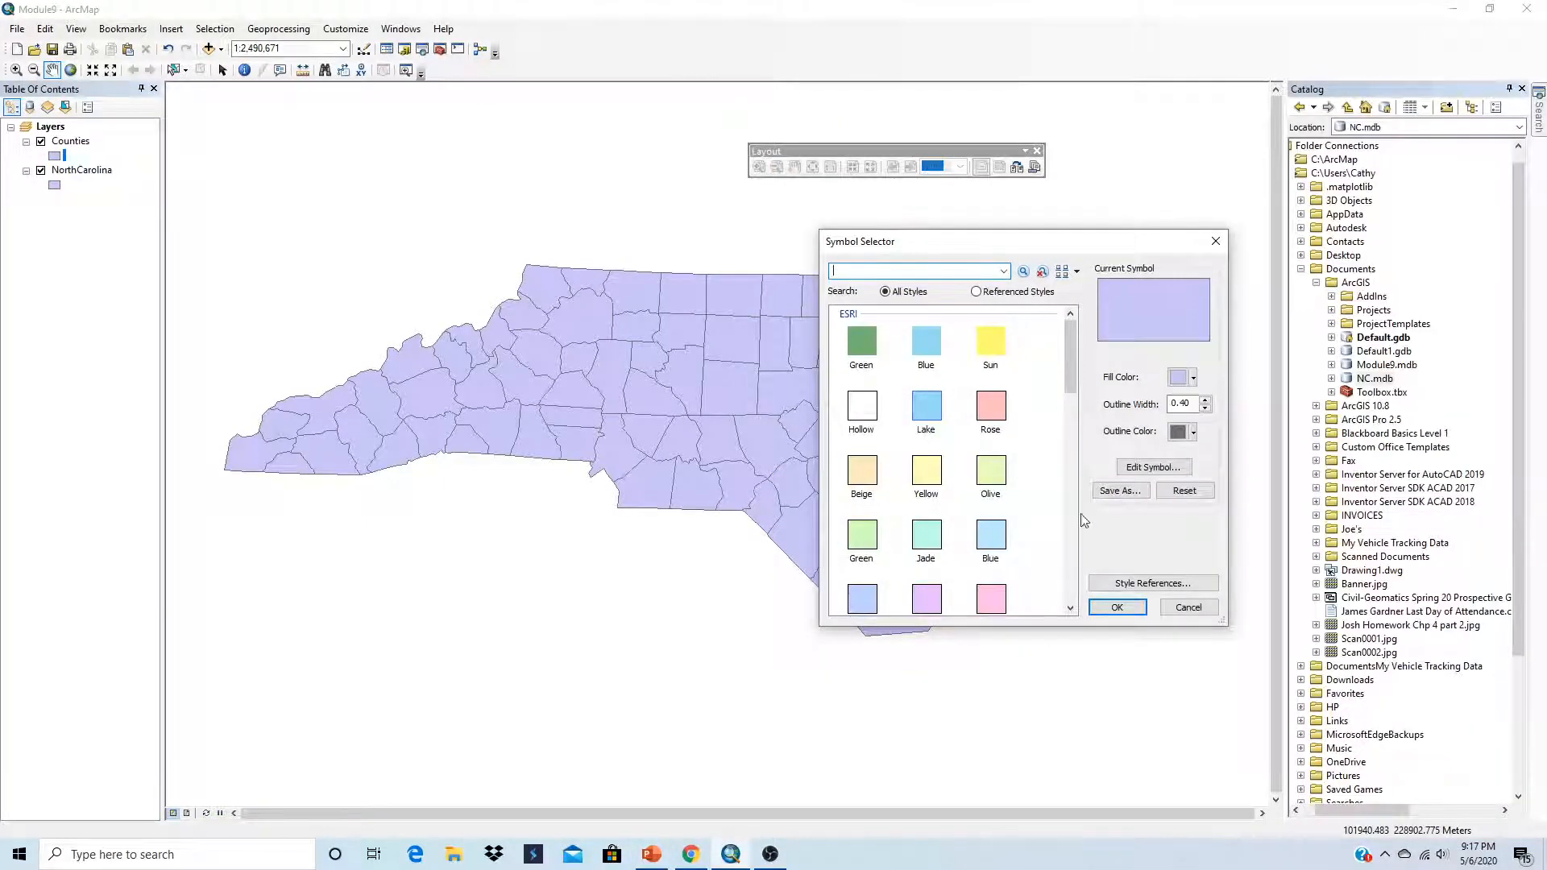
pyautogui.click(926, 472)
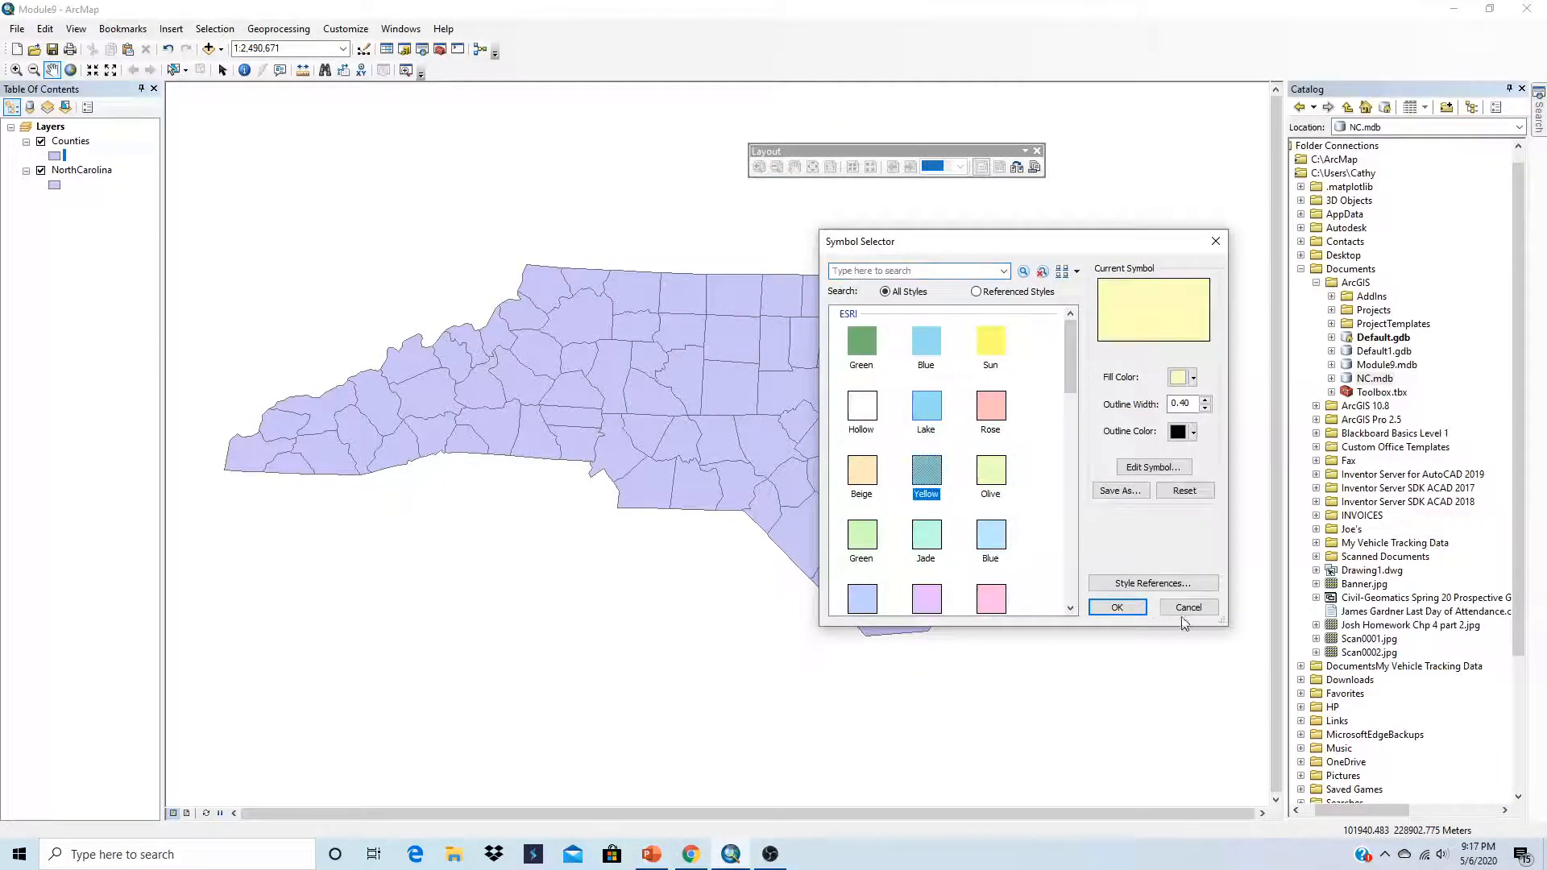
pyautogui.click(1117, 608)
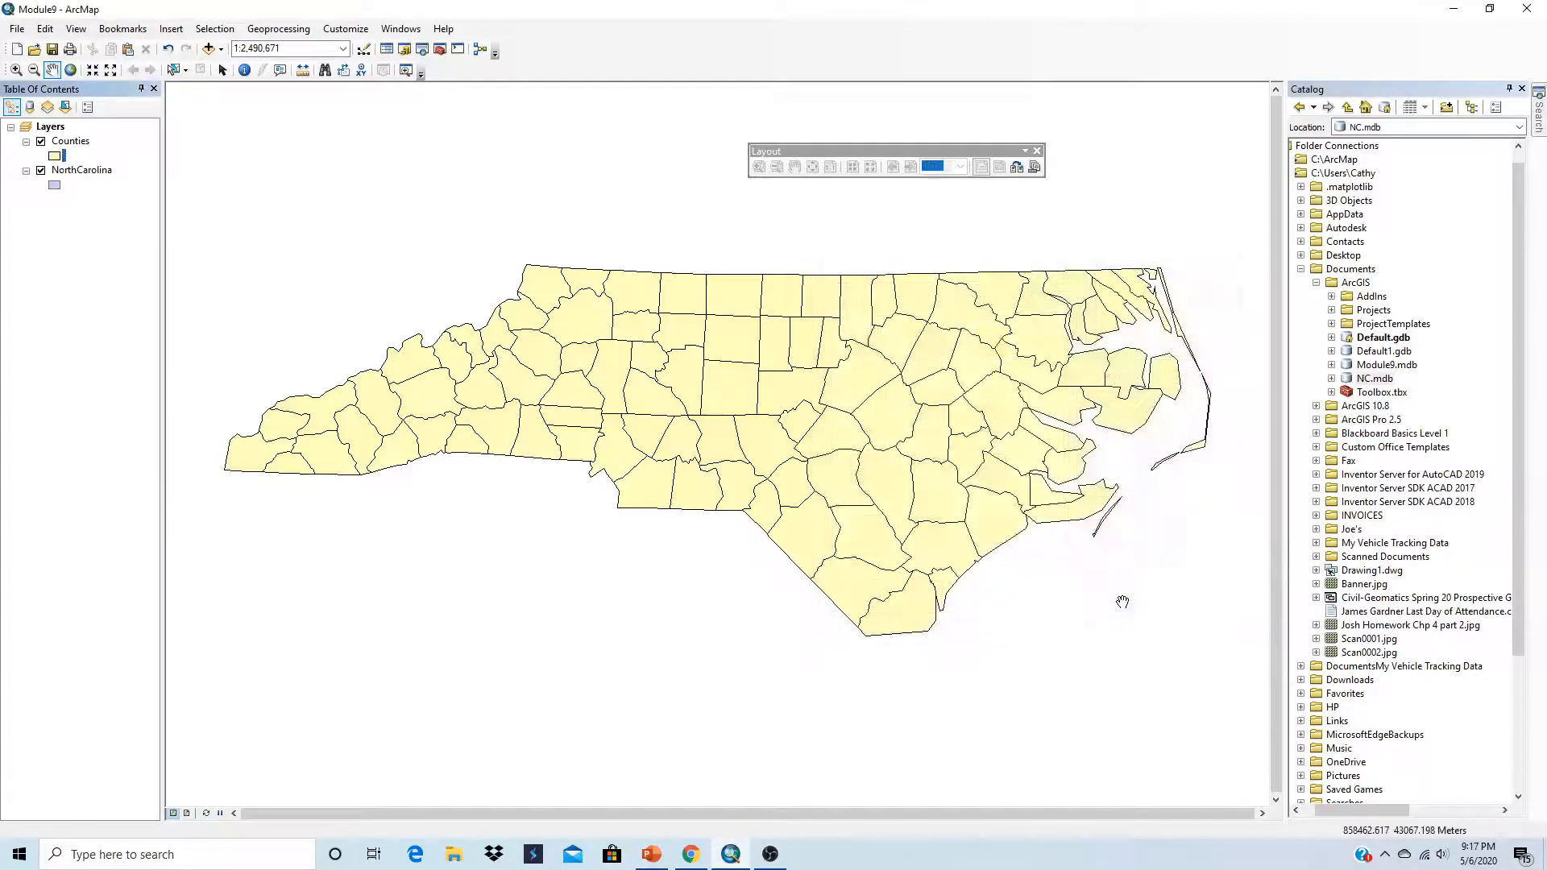
# Choose the Hollow symbol for the NorthCarolina layer and check the reference map in PowerPoint before returning to the symbol settings.
pyautogui.click(57, 187)
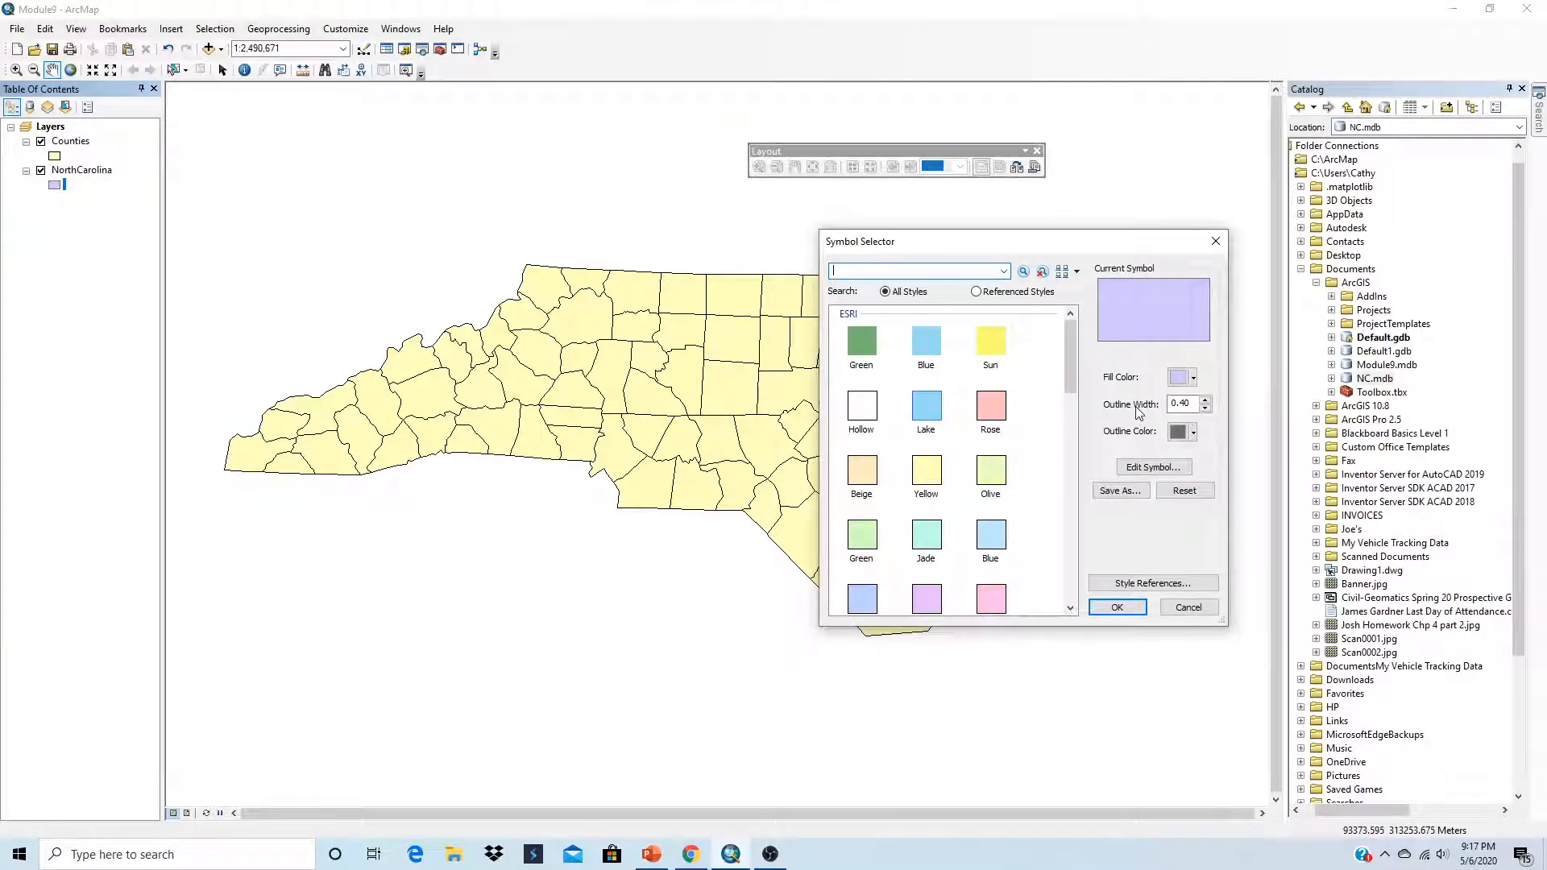
pyautogui.click(868, 401)
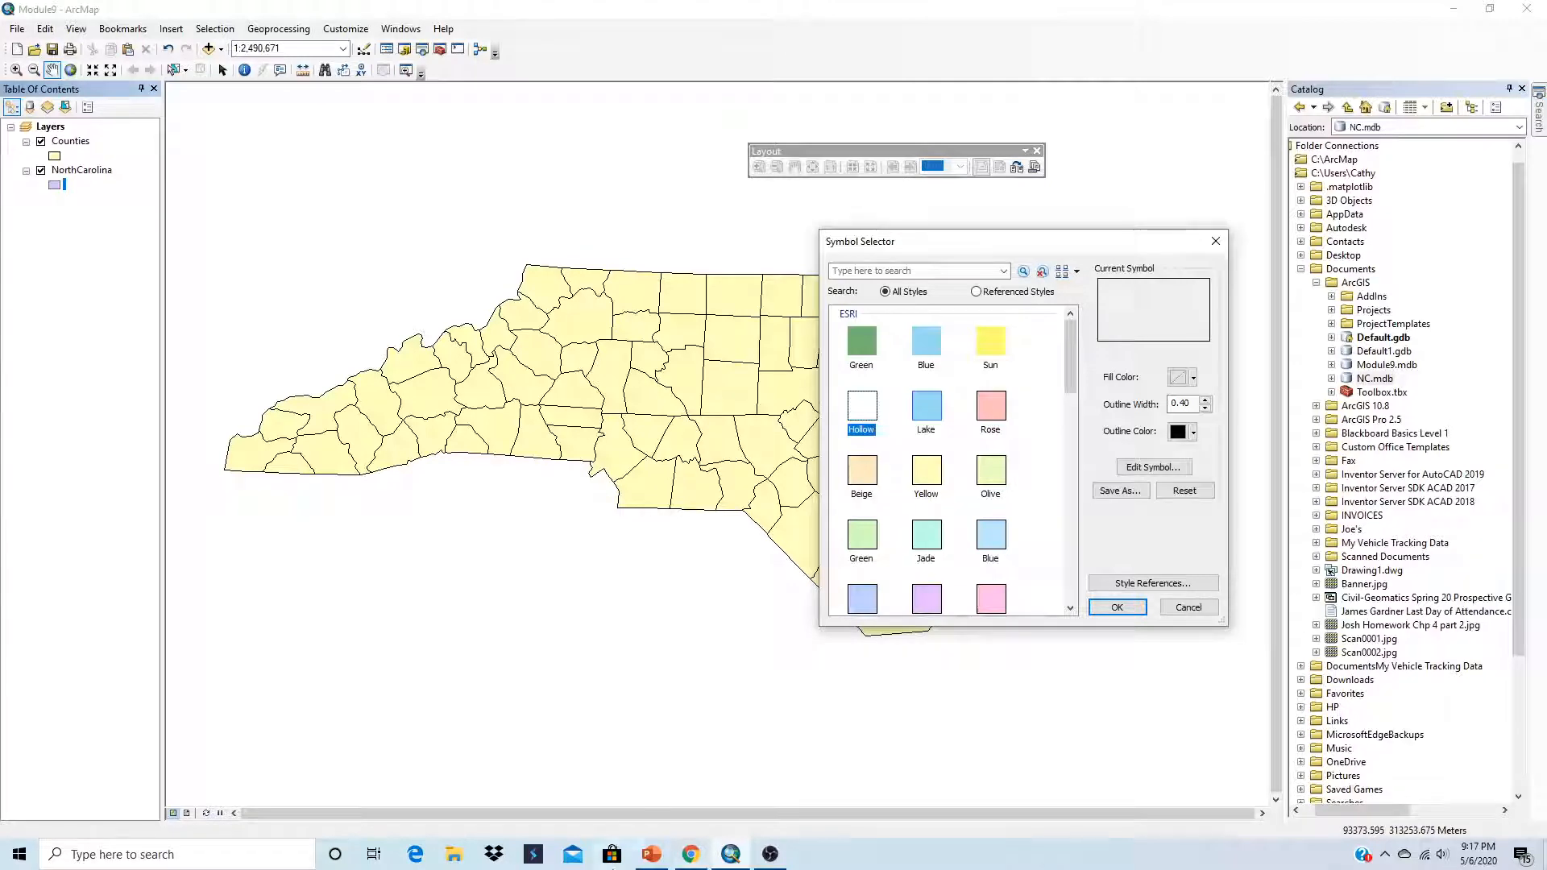
pyautogui.click(654, 854)
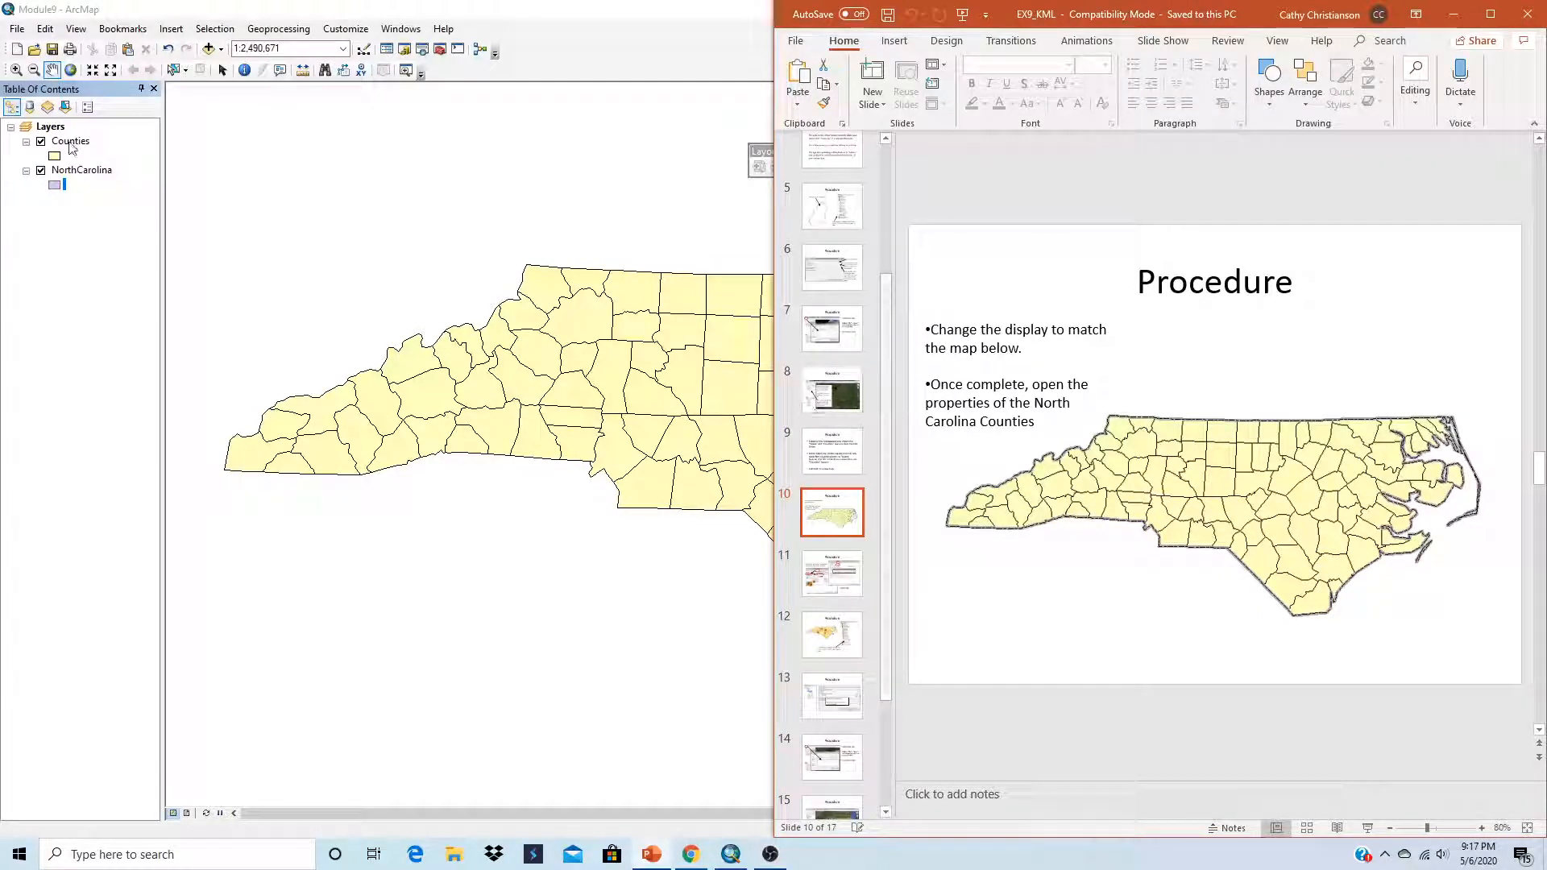
pyautogui.click(55, 187)
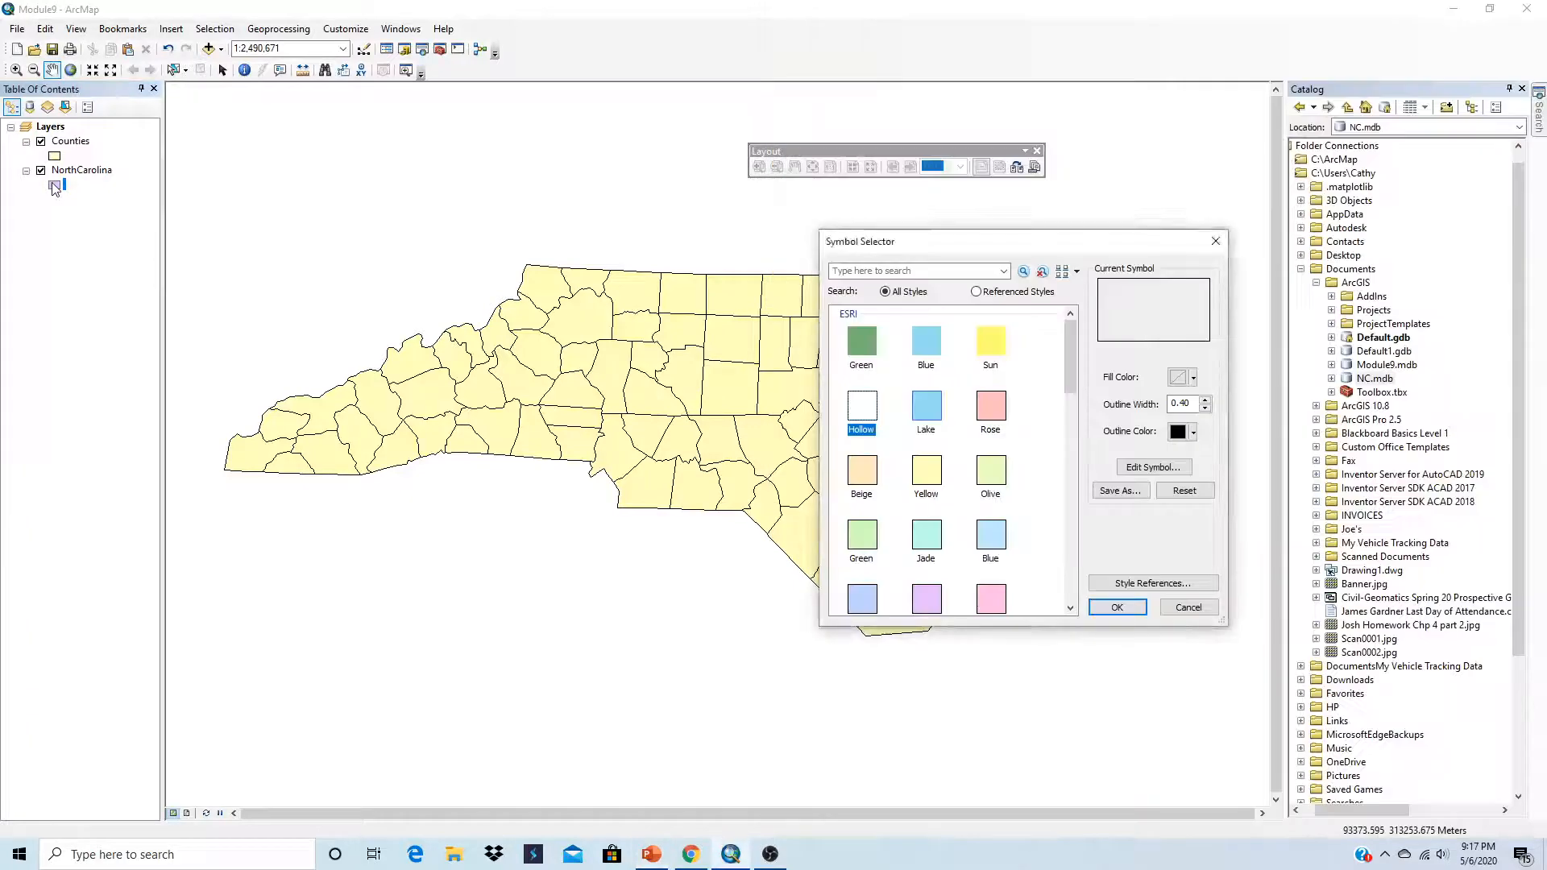
# Give the NorthCarolina layer's hollow symbol the "Boundary, State" outline and apply it to the layer.
pyautogui.click(1159, 470)
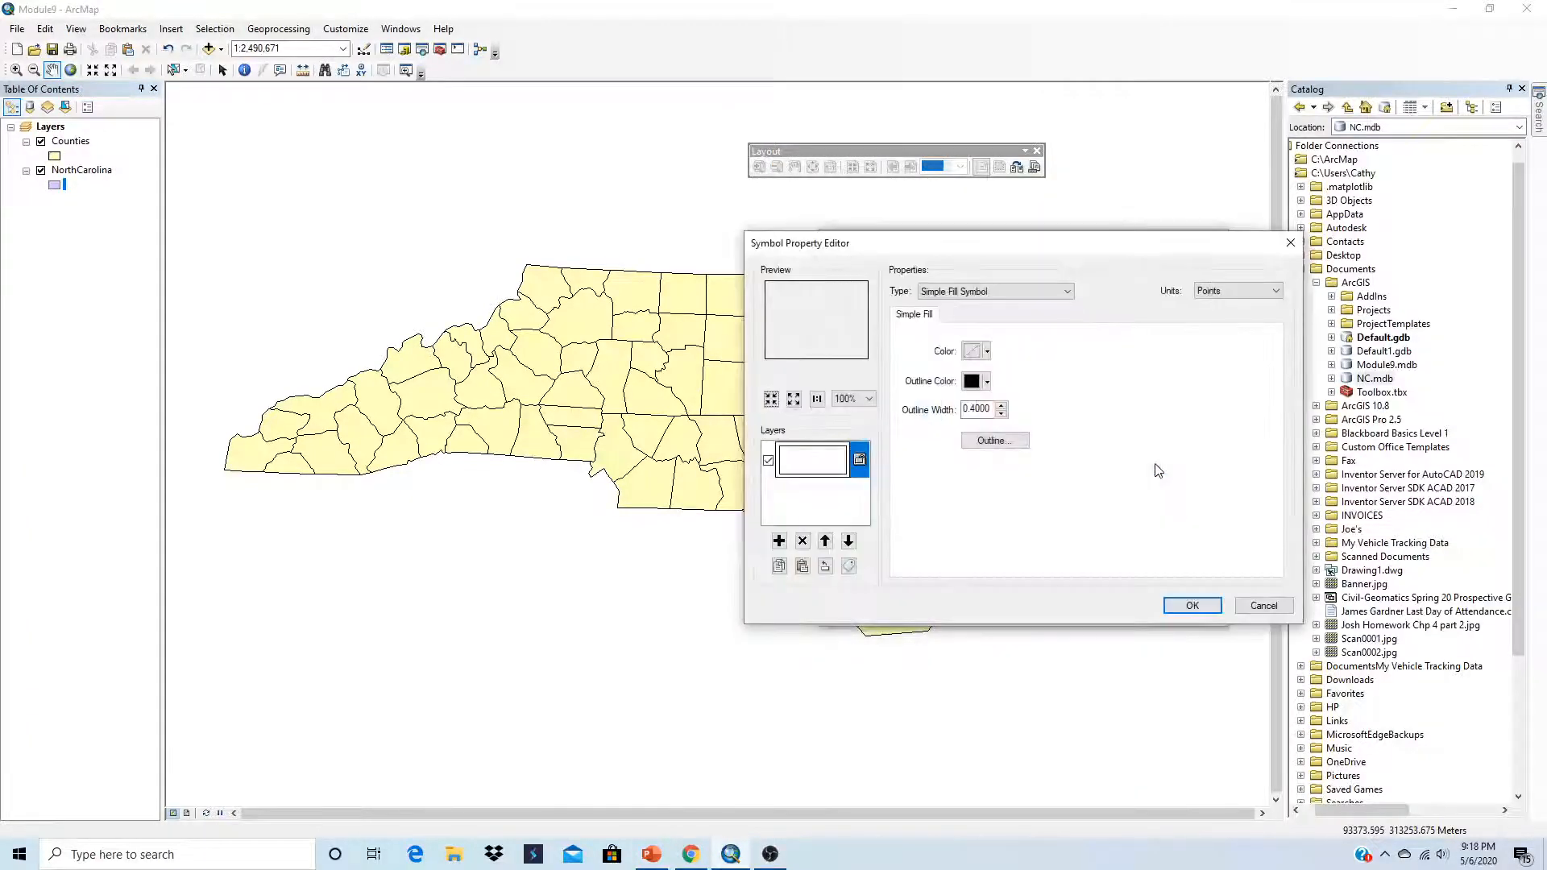
pyautogui.click(984, 444)
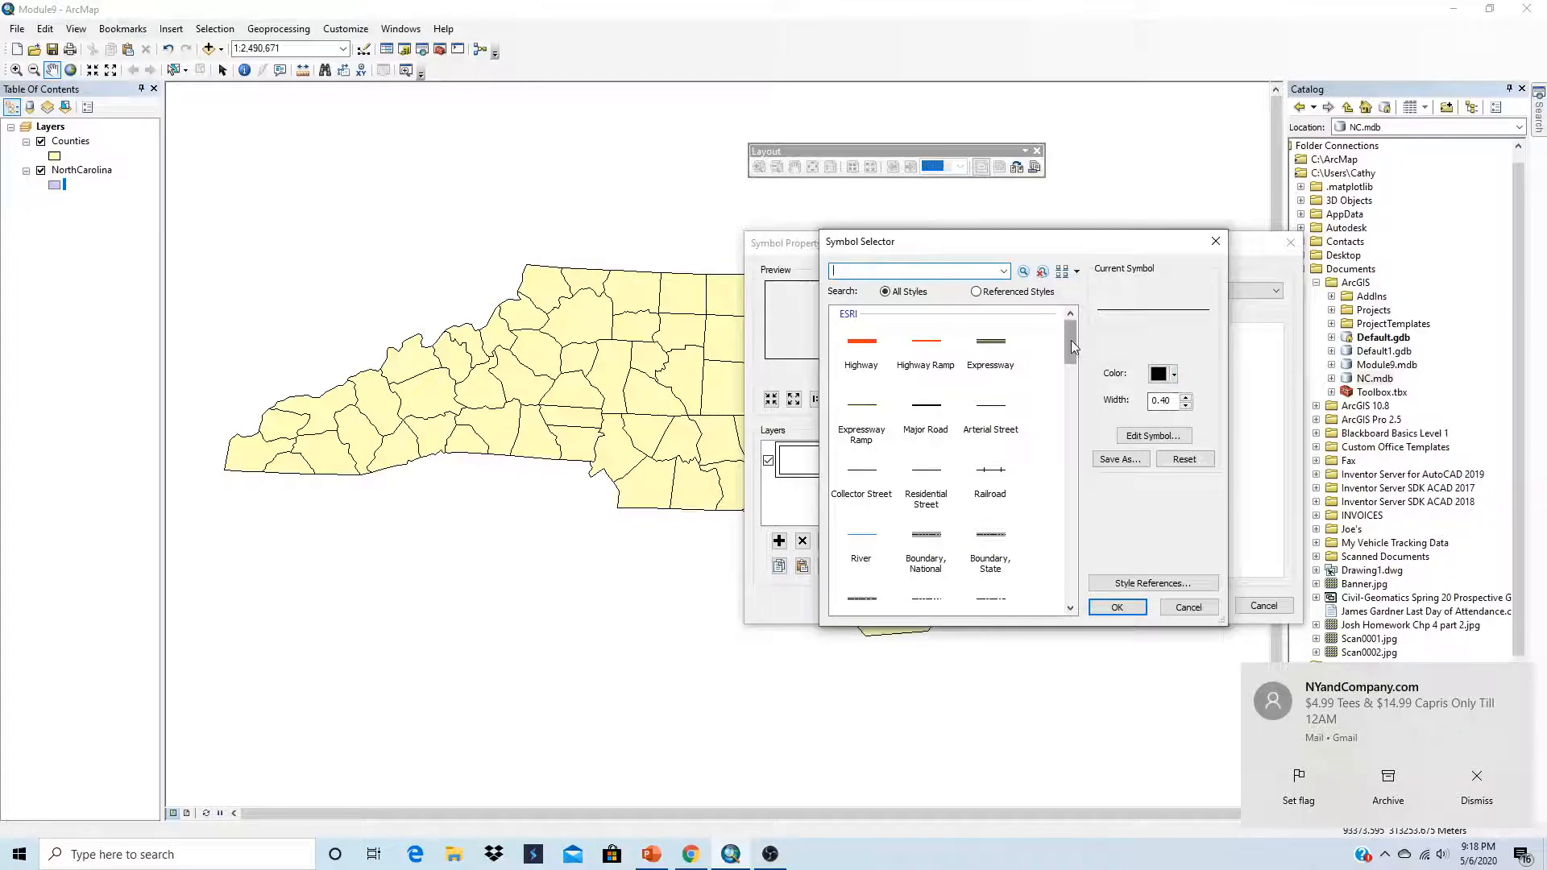
pyautogui.moveTo(1071, 340); pyautogui.dragTo(1072, 434)
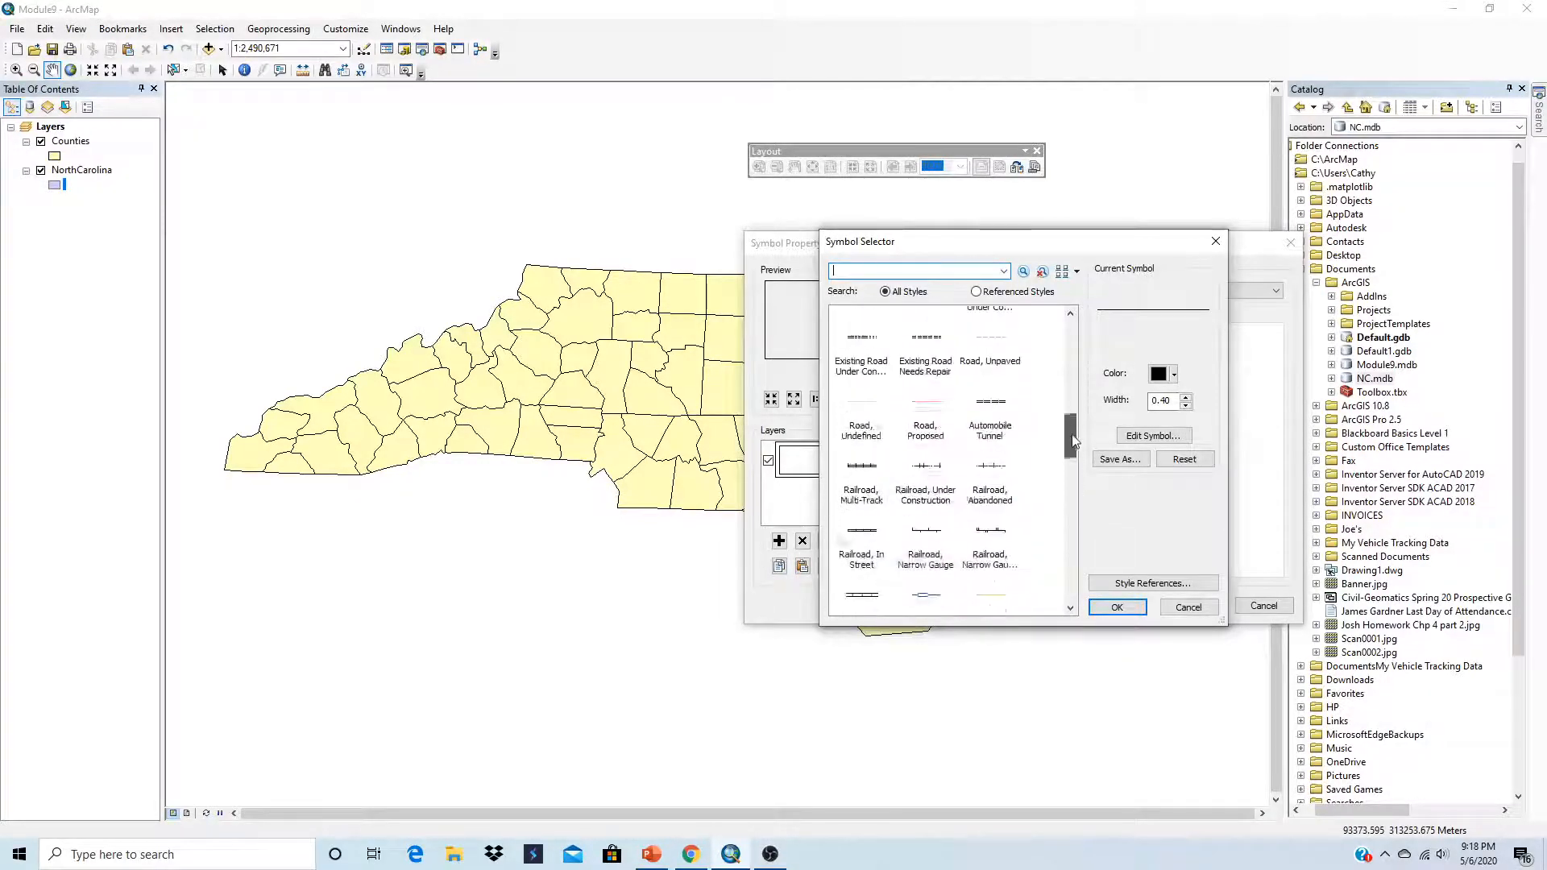
pyautogui.click(1071, 314)
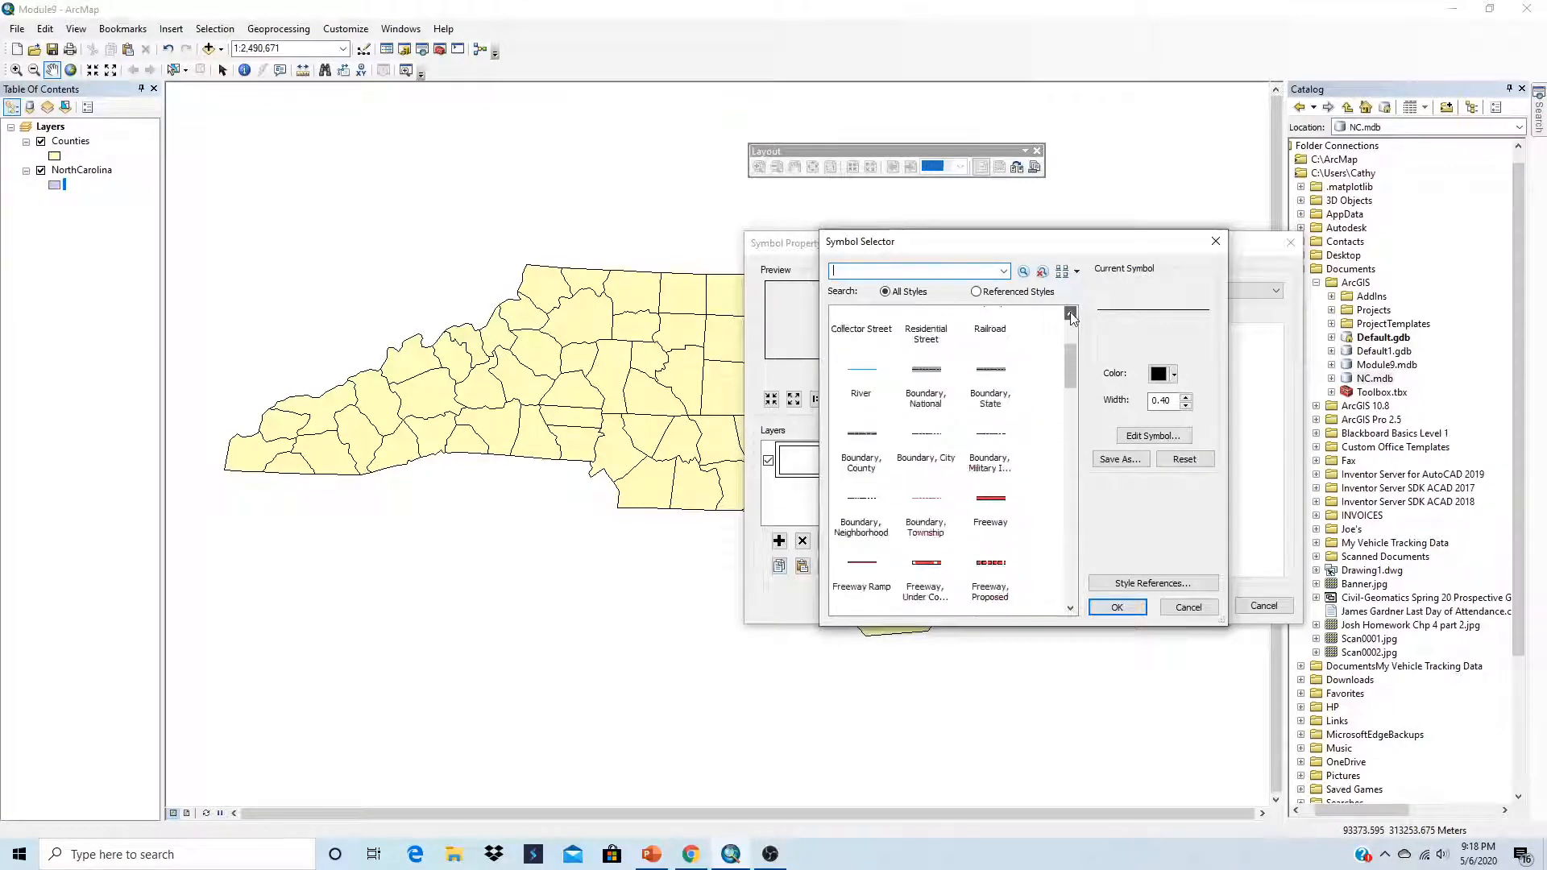
pyautogui.click(1071, 315)
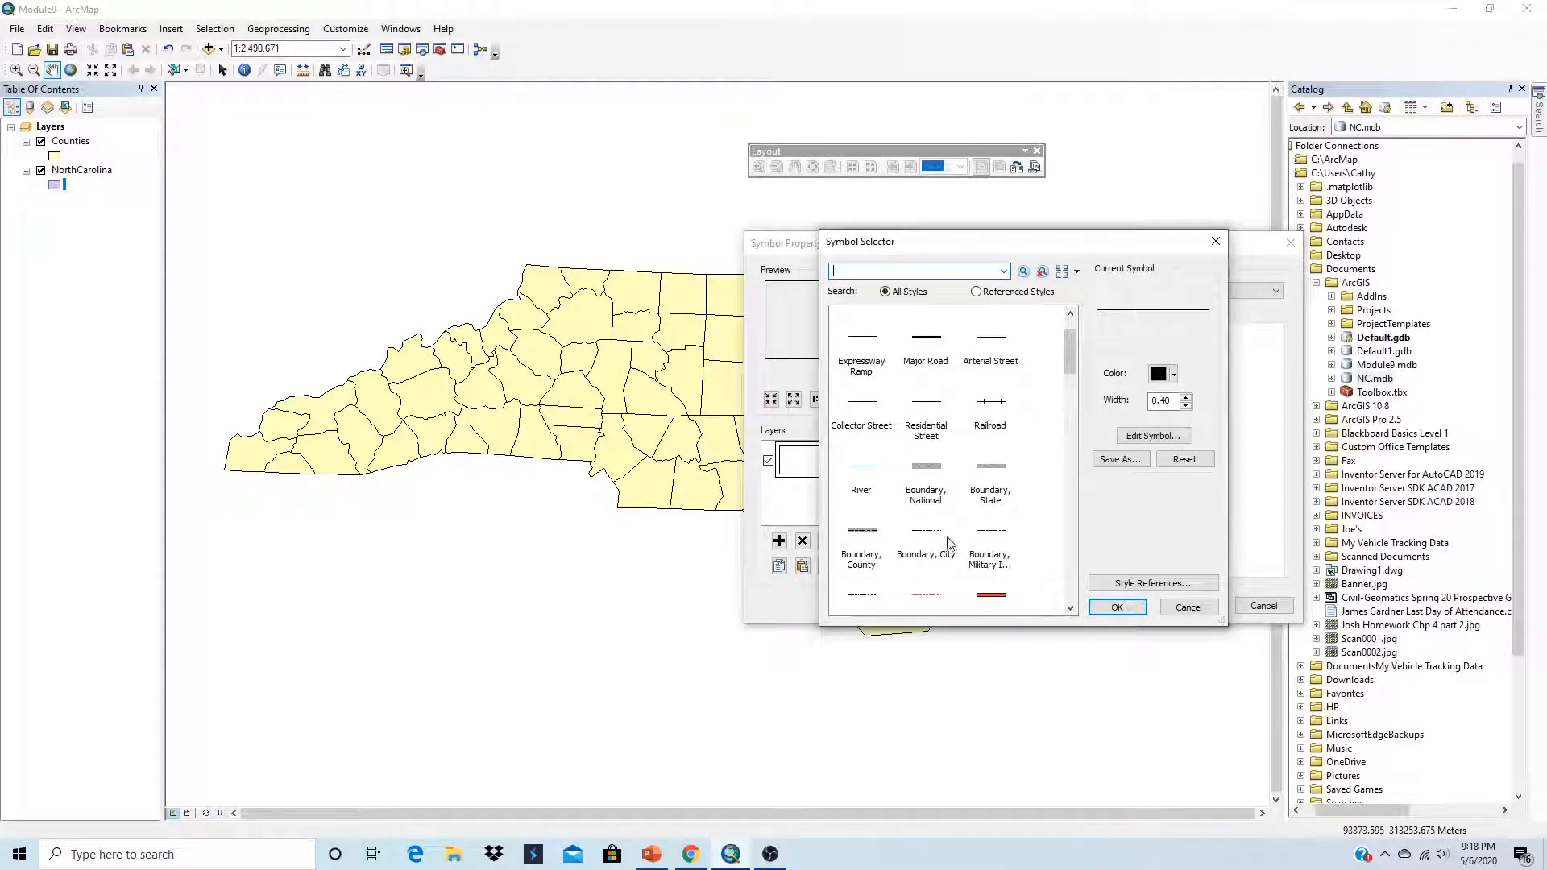
pyautogui.click(1001, 482)
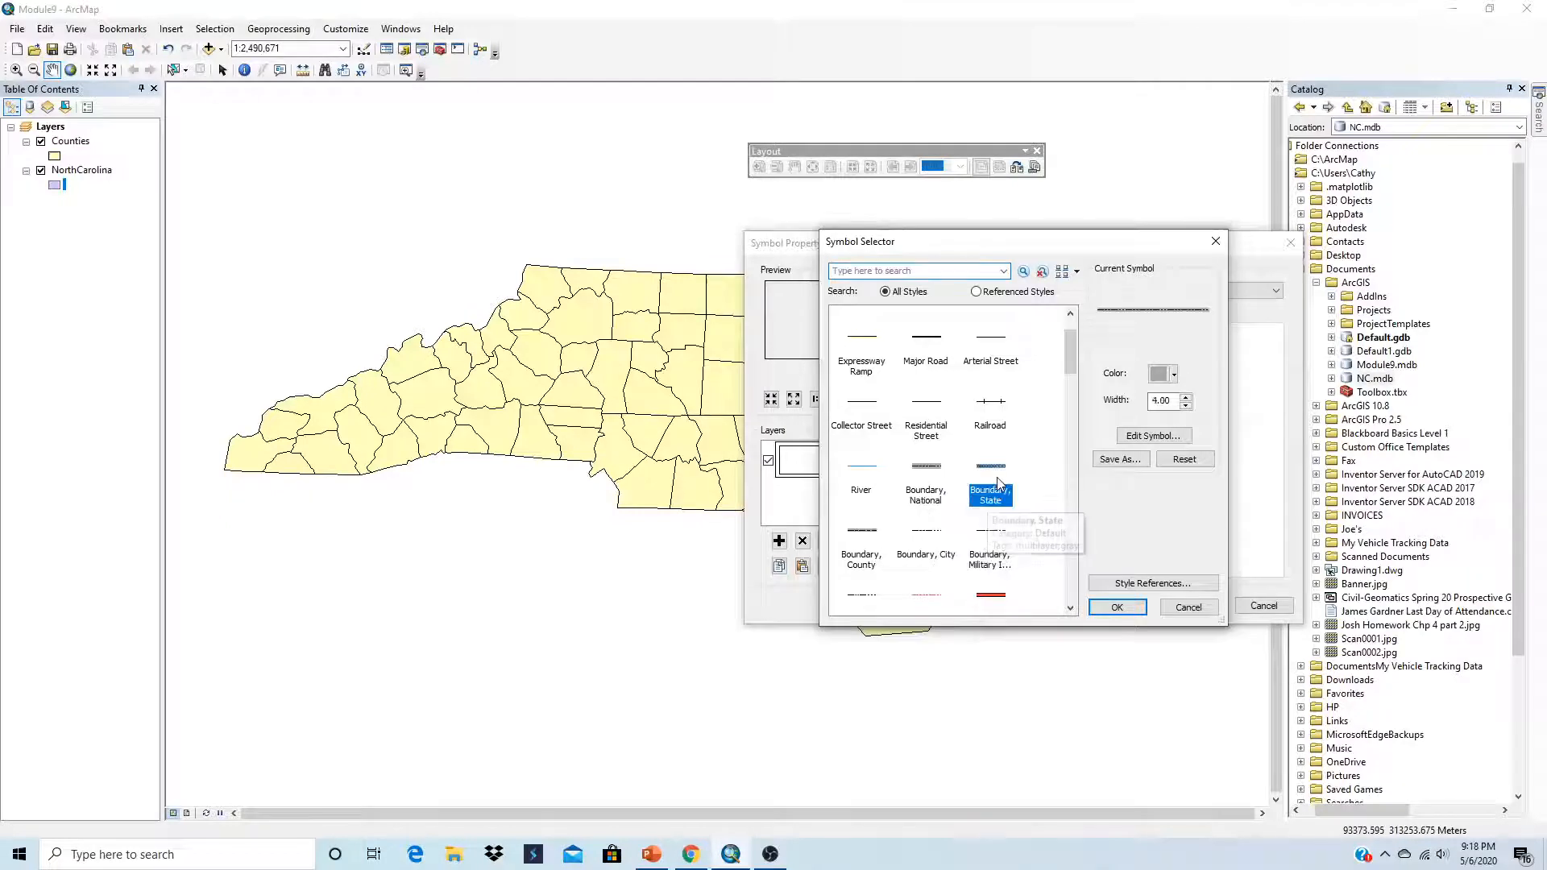
pyautogui.click(1129, 613)
pyautogui.click(1190, 606)
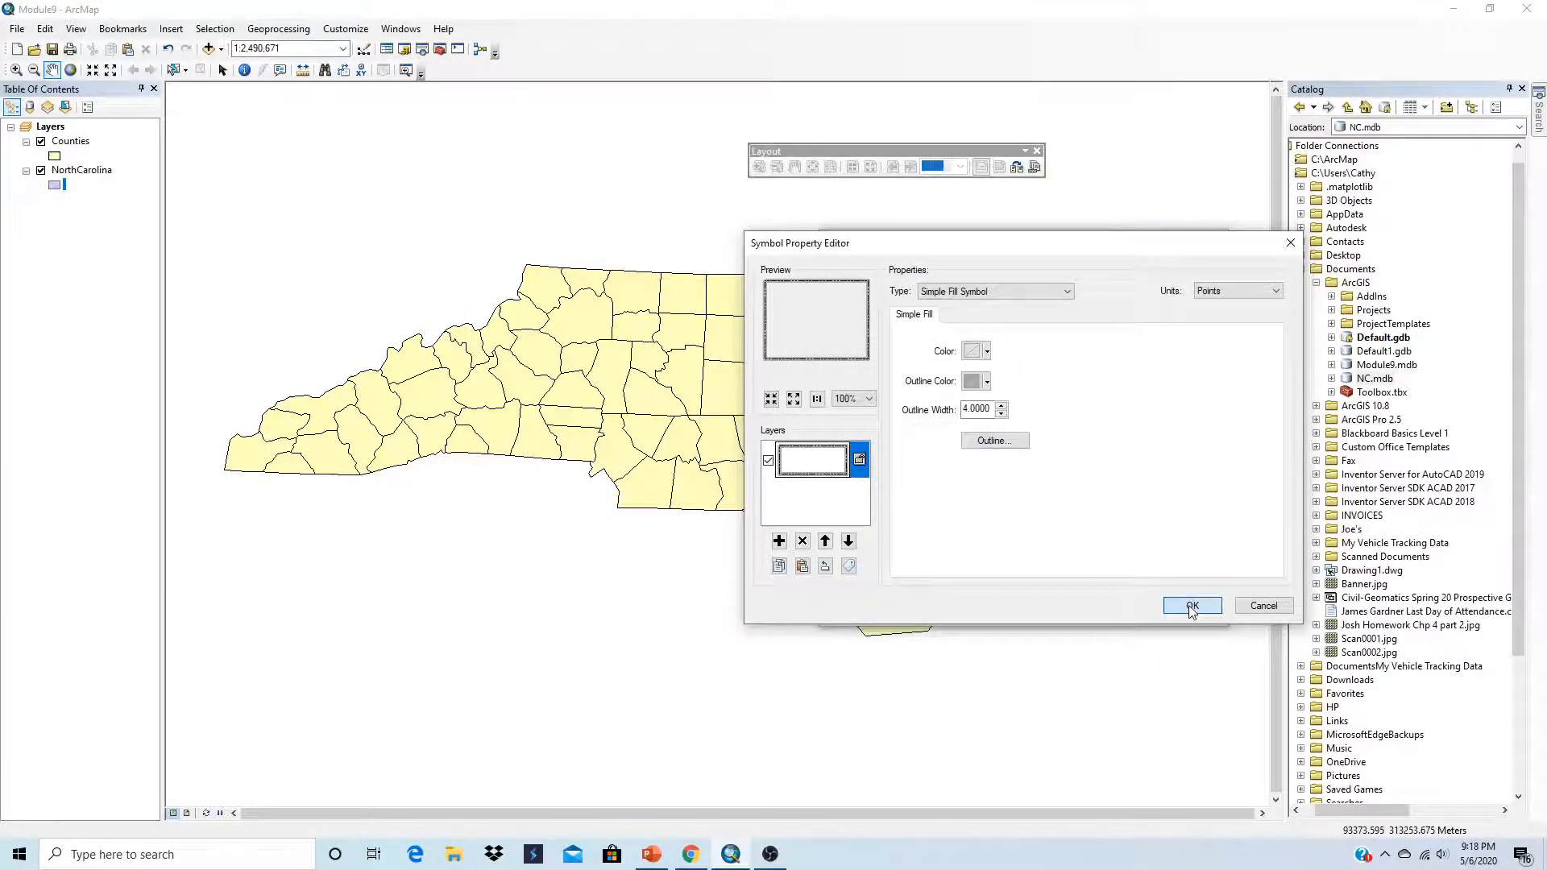
pyautogui.click(1125, 611)
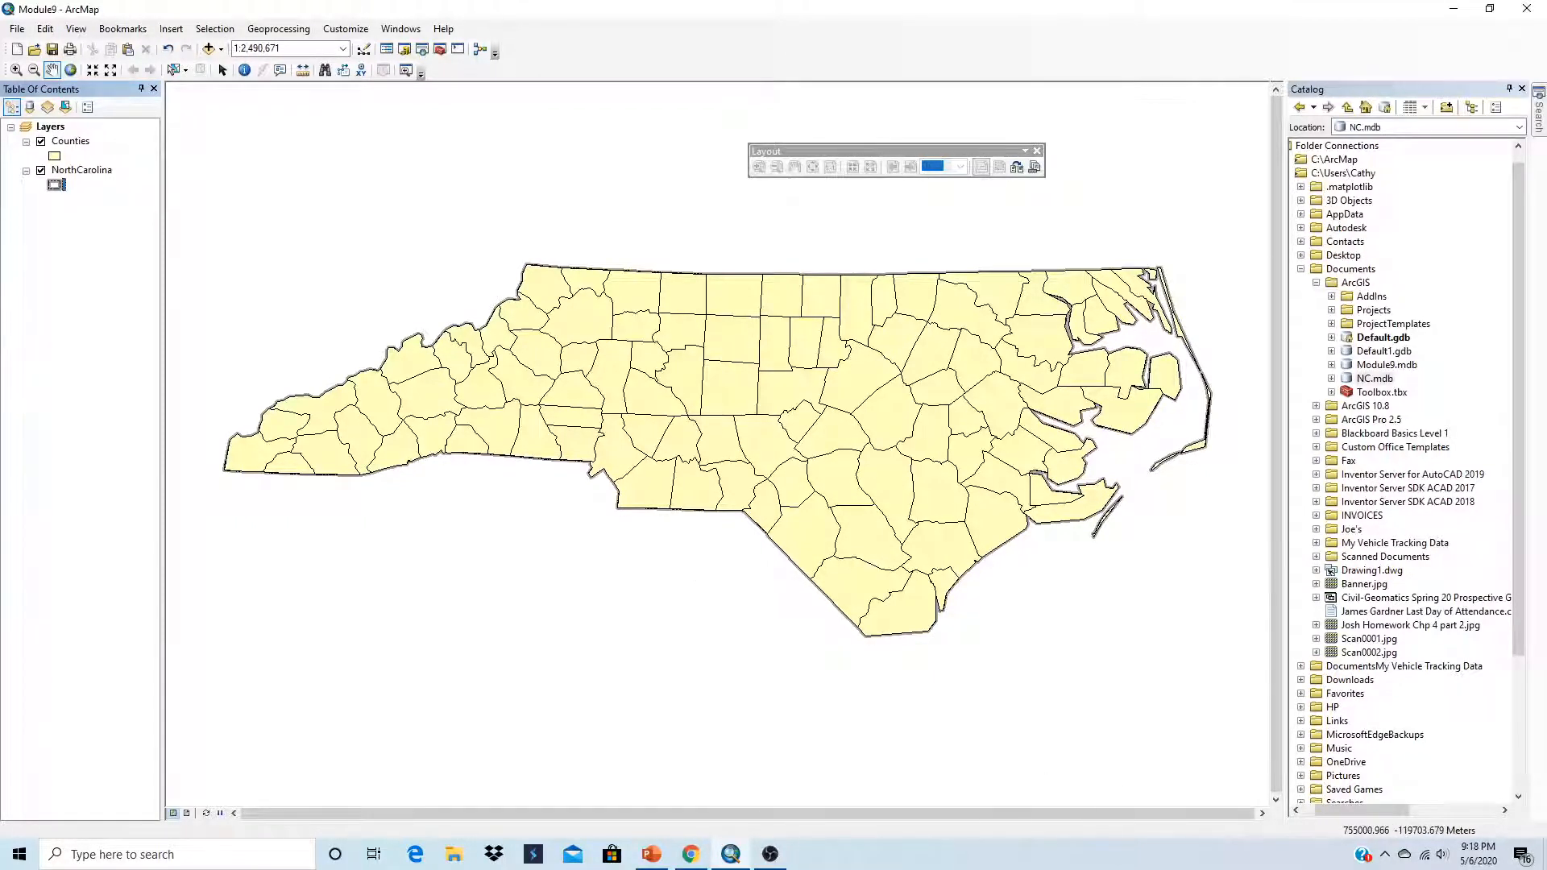
pyautogui.moveTo(738, 860)
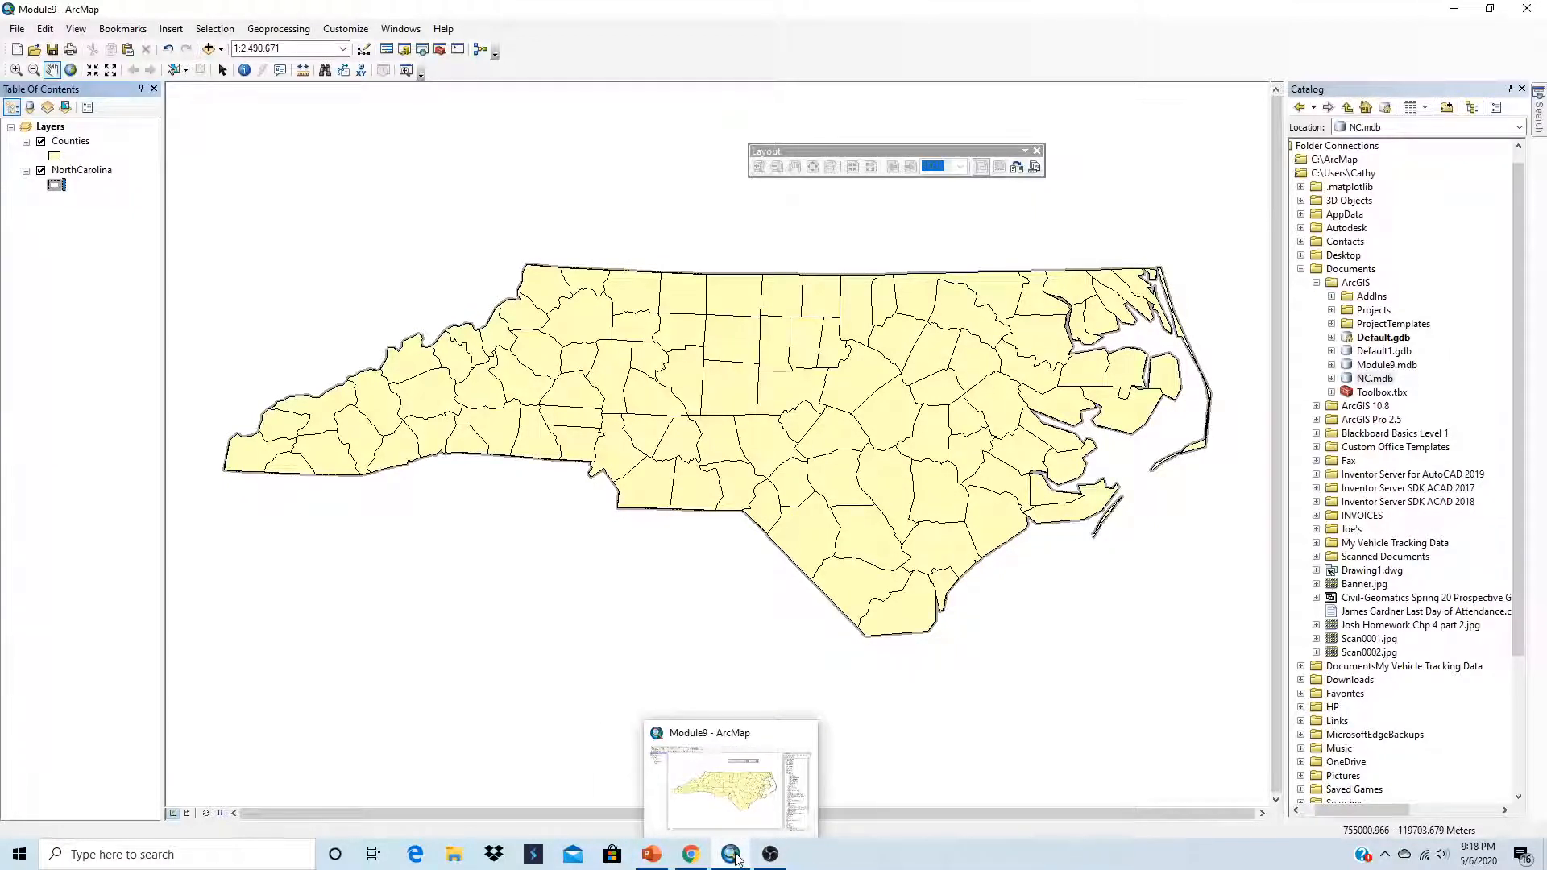
# Read the symbology and transparency instructions on slide 11 in PowerPoint, and shrink the ArcMap window to sit beside the slide.
pyautogui.click(709, 774)
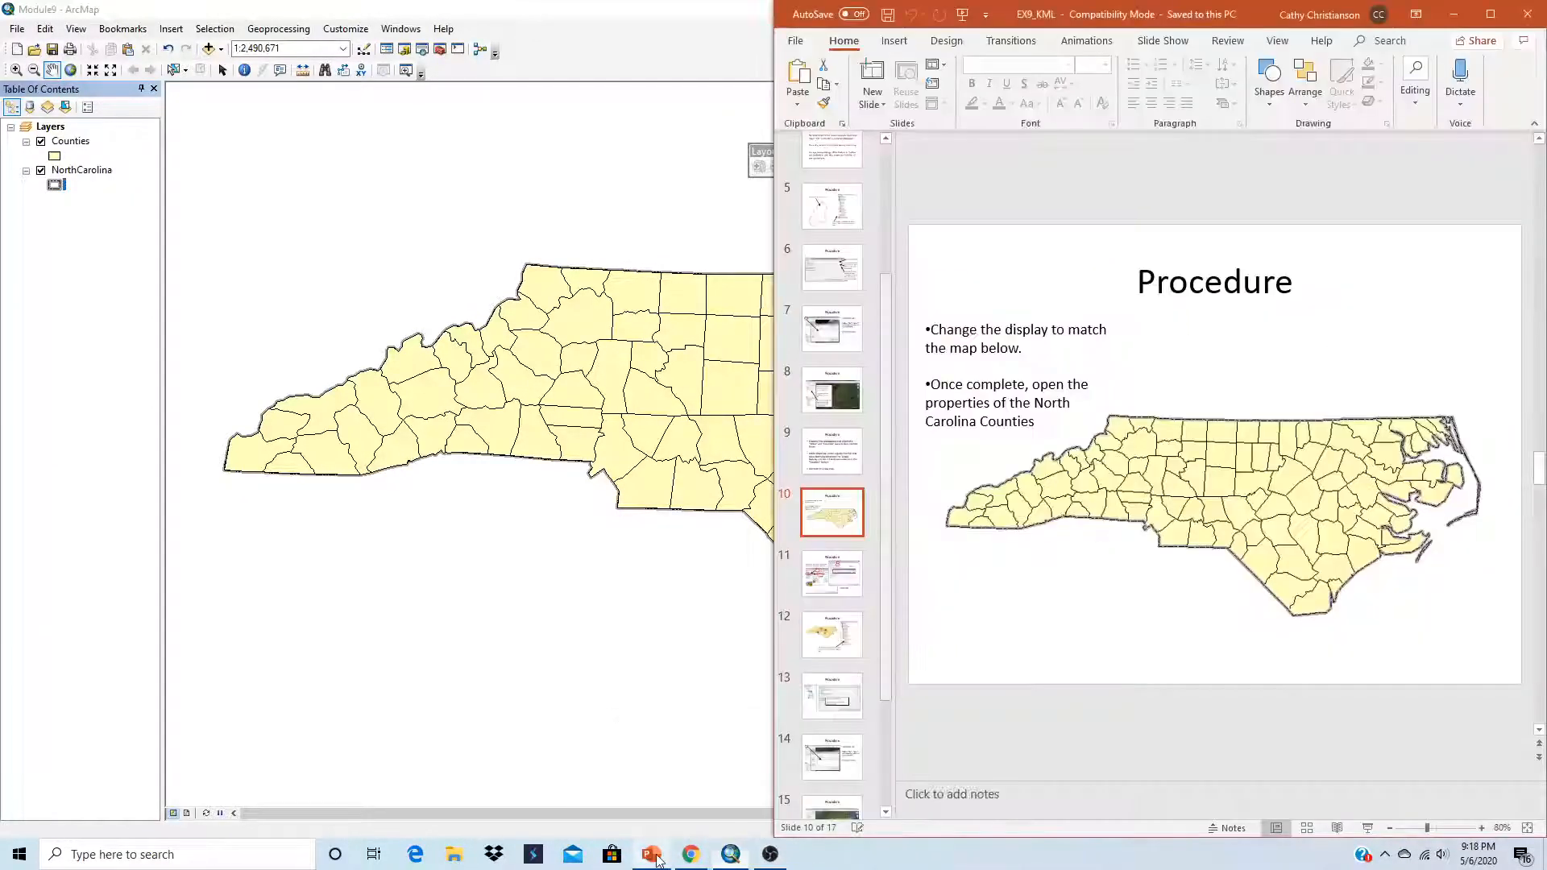
pyautogui.click(803, 583)
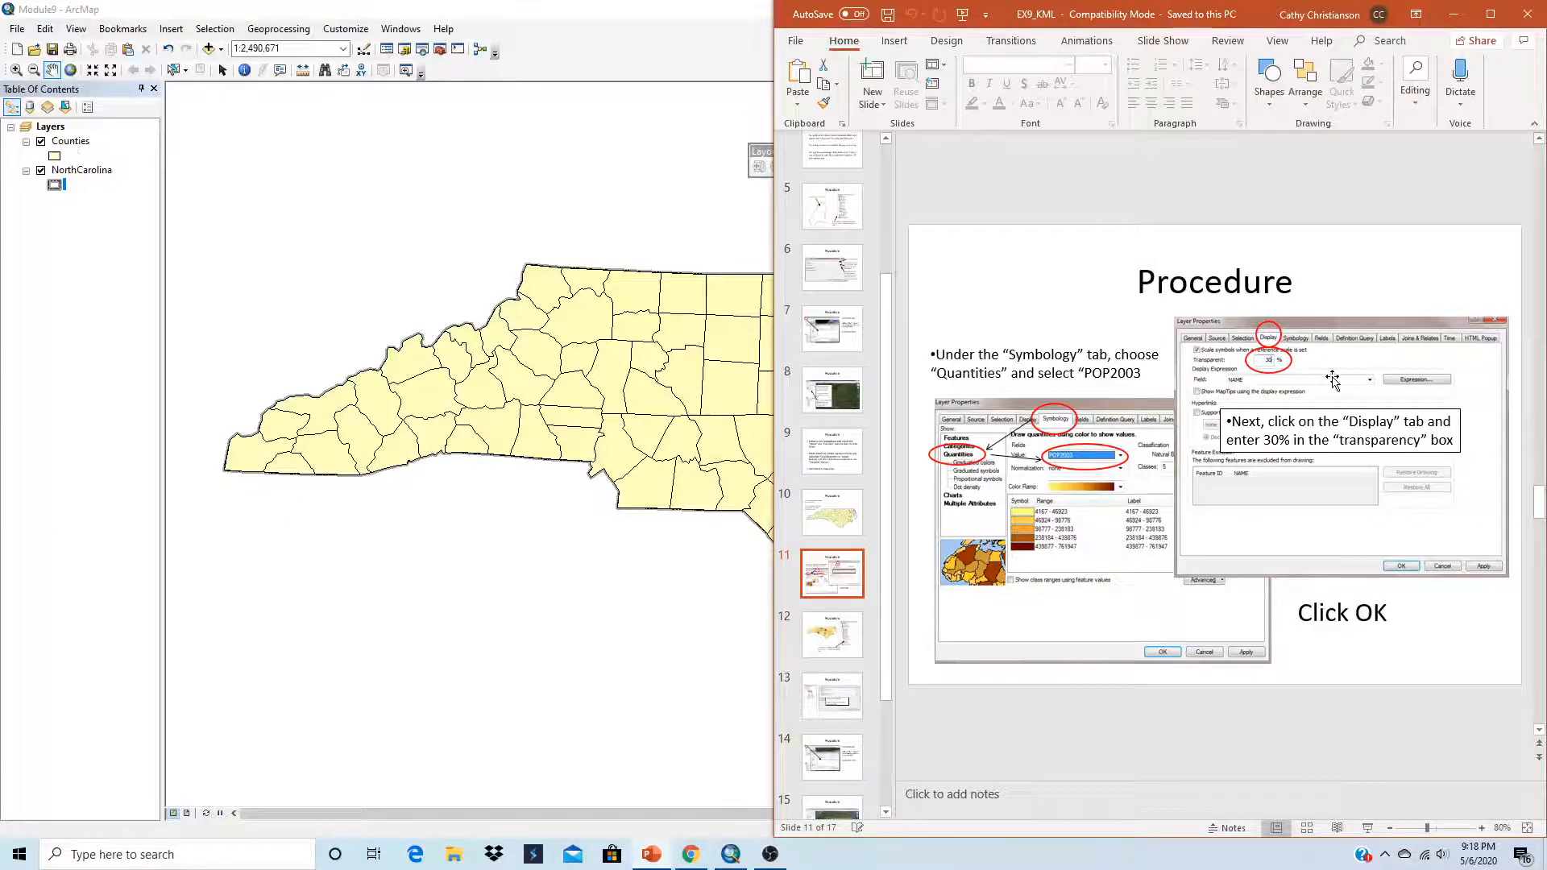
pyautogui.click(681, 16)
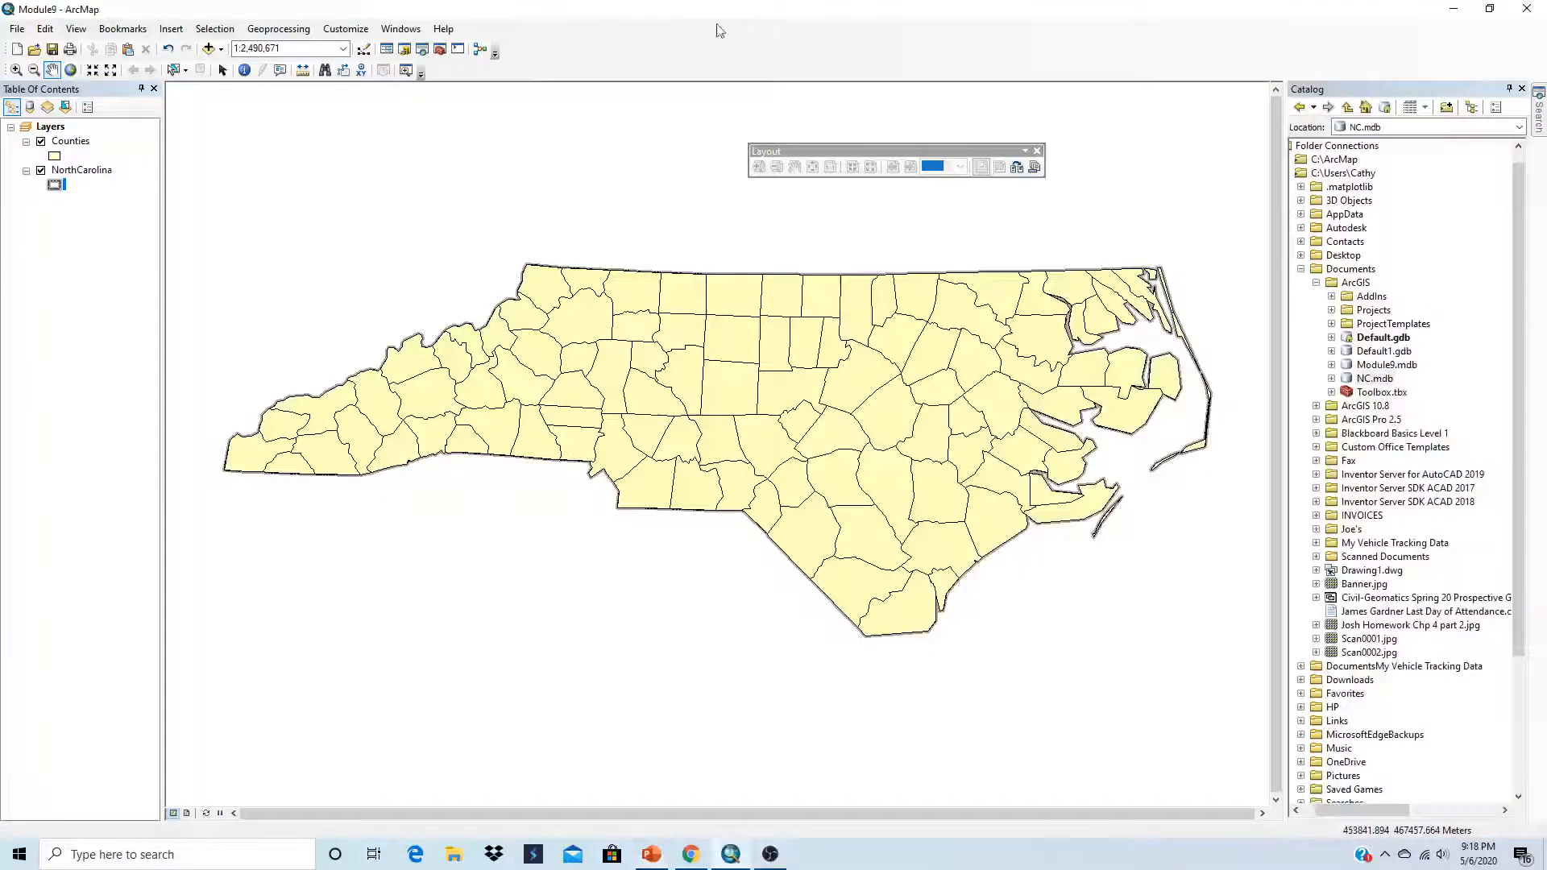
pyautogui.click(1490, 8)
pyautogui.moveTo(1439, 154); pyautogui.dragTo(2, 322)
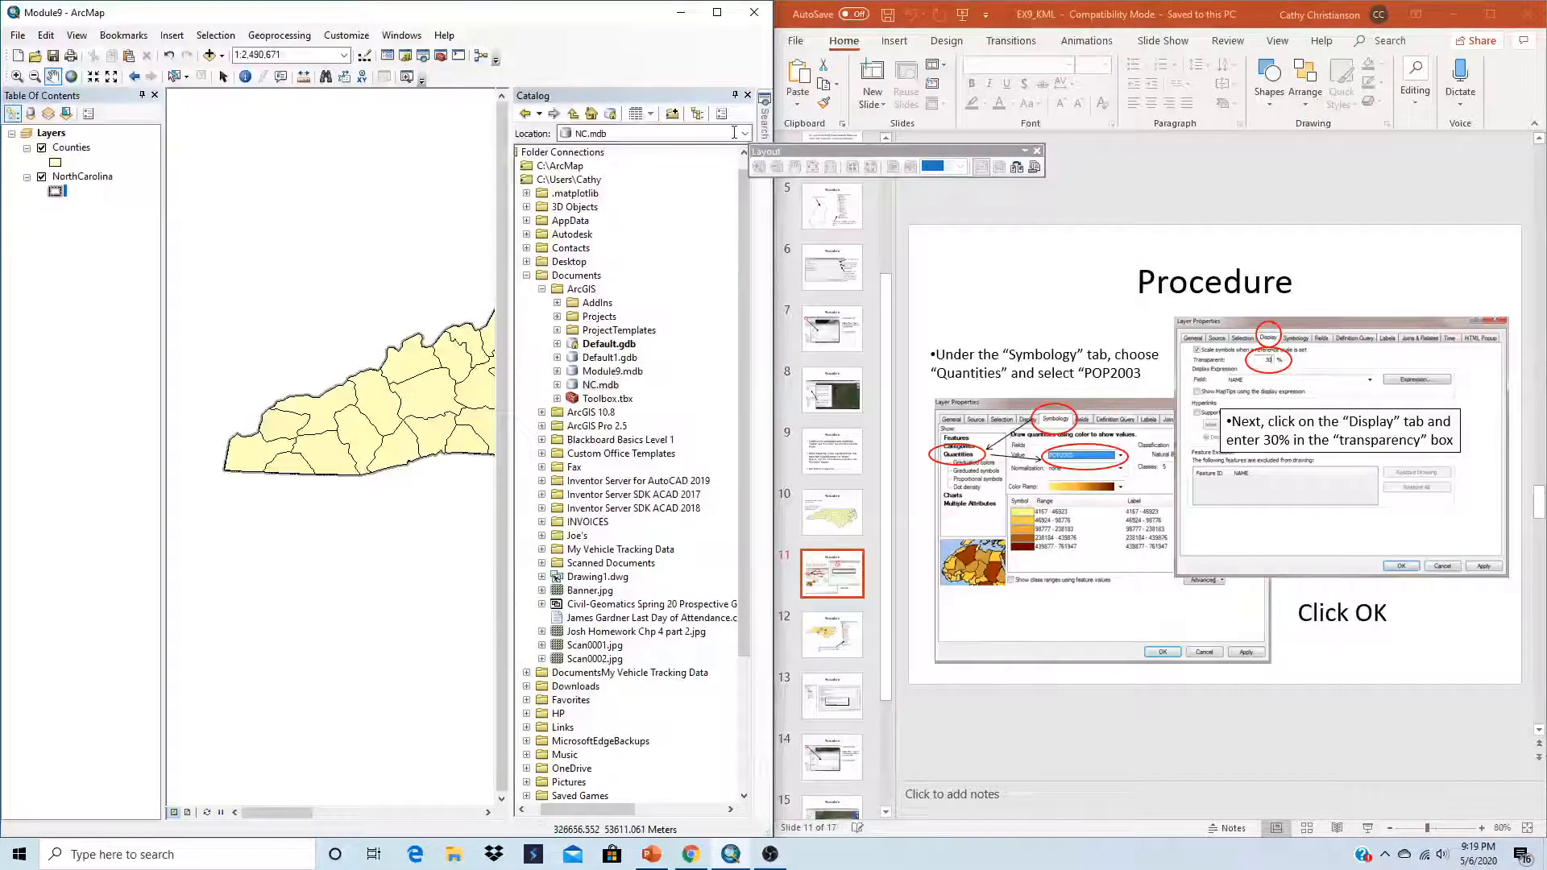
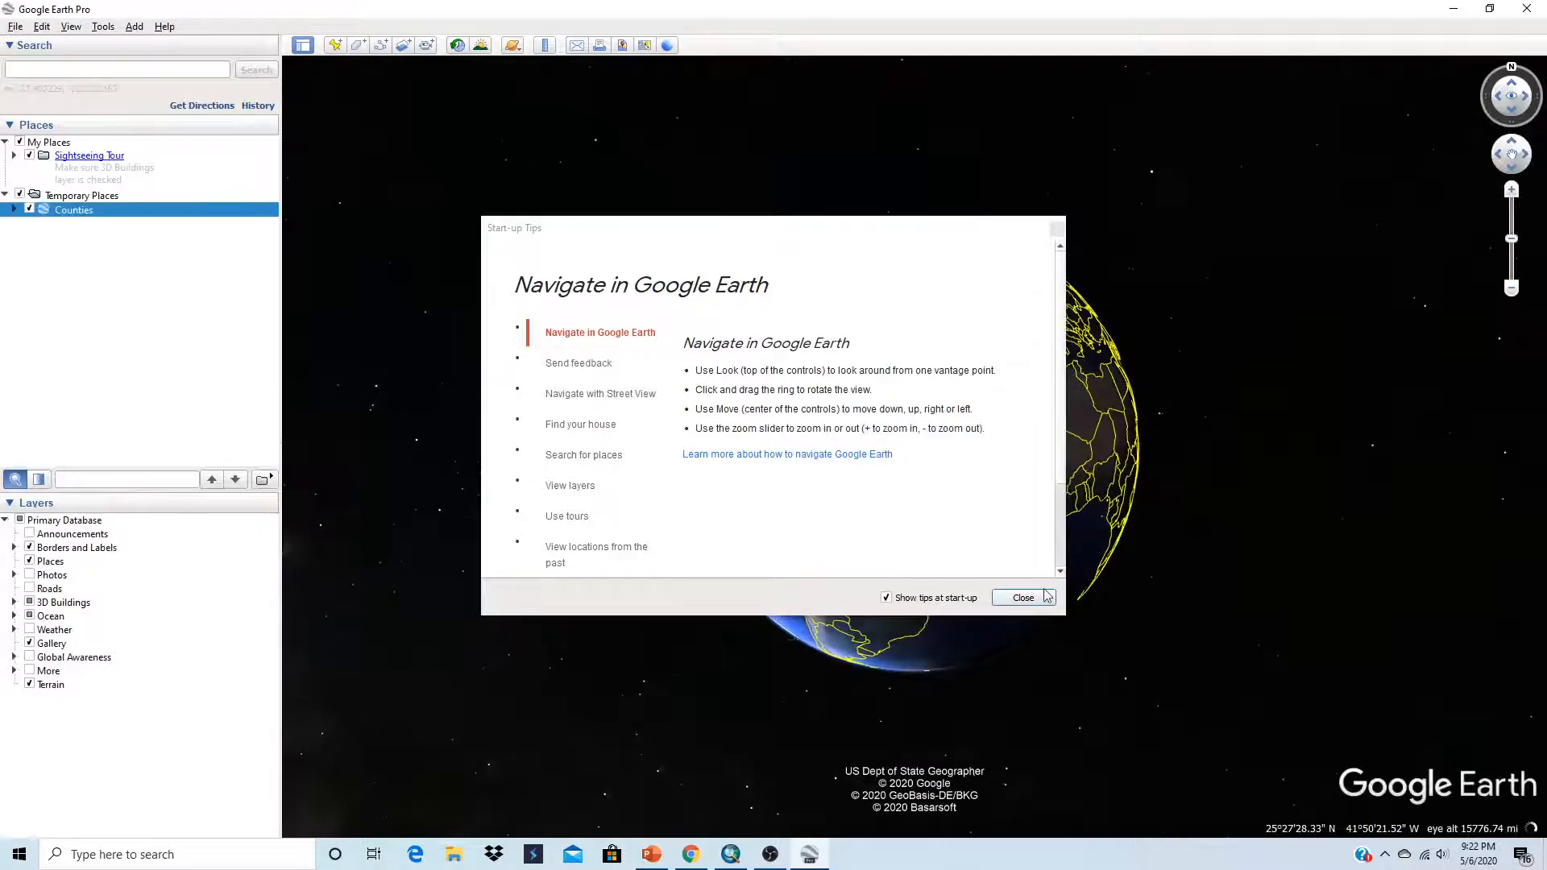
# Dismiss the Google Earth start-up tips and inspect the attributes of Buncombe County in the Counties overlay.
pyautogui.click(1023, 599)
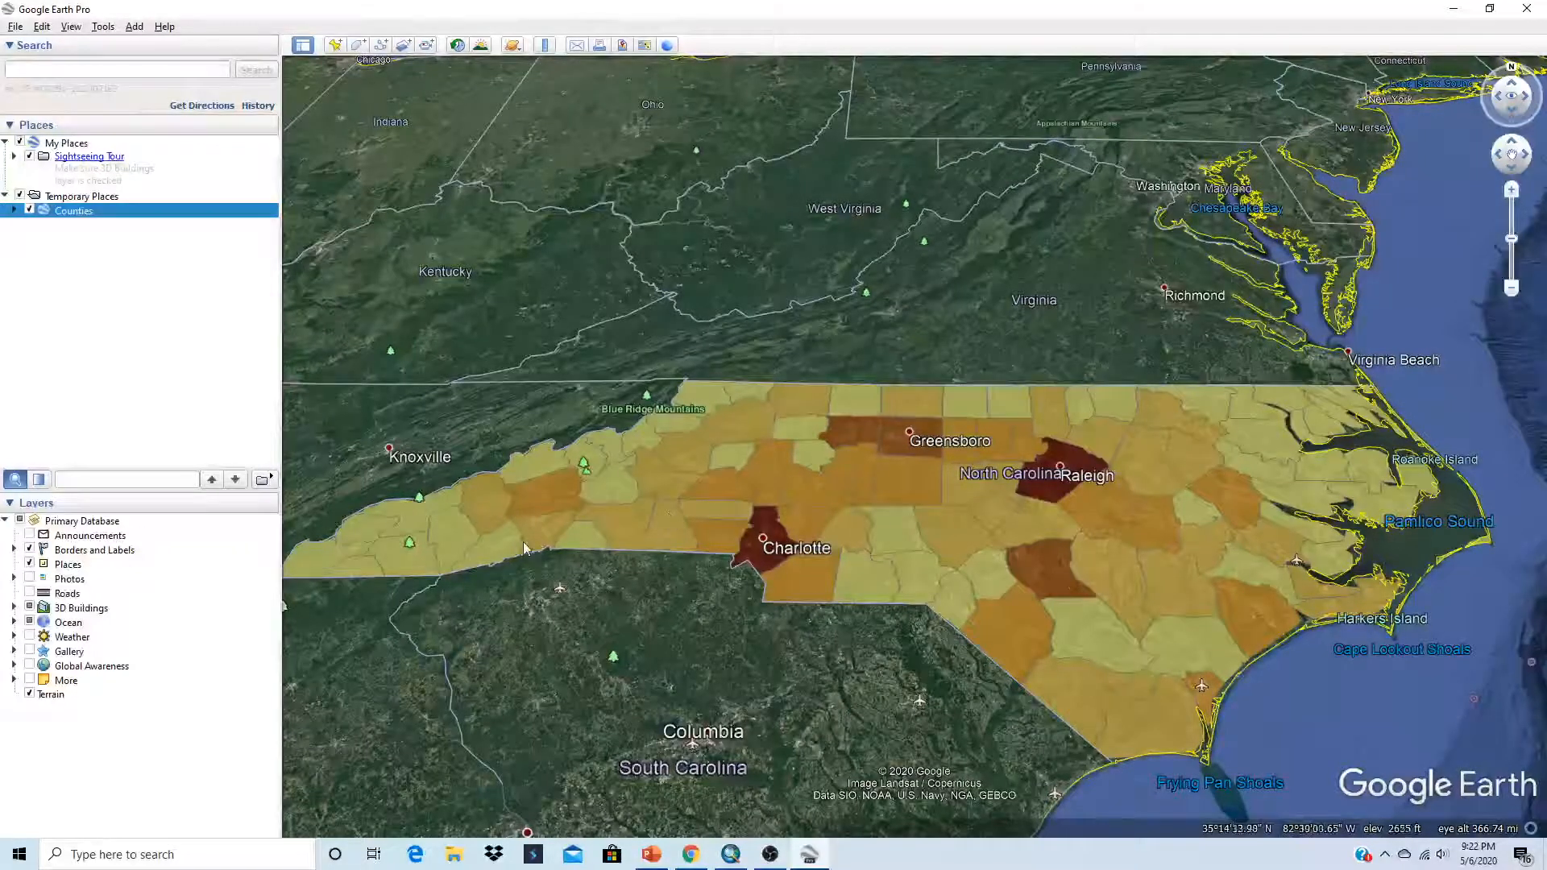
pyautogui.click(546, 492)
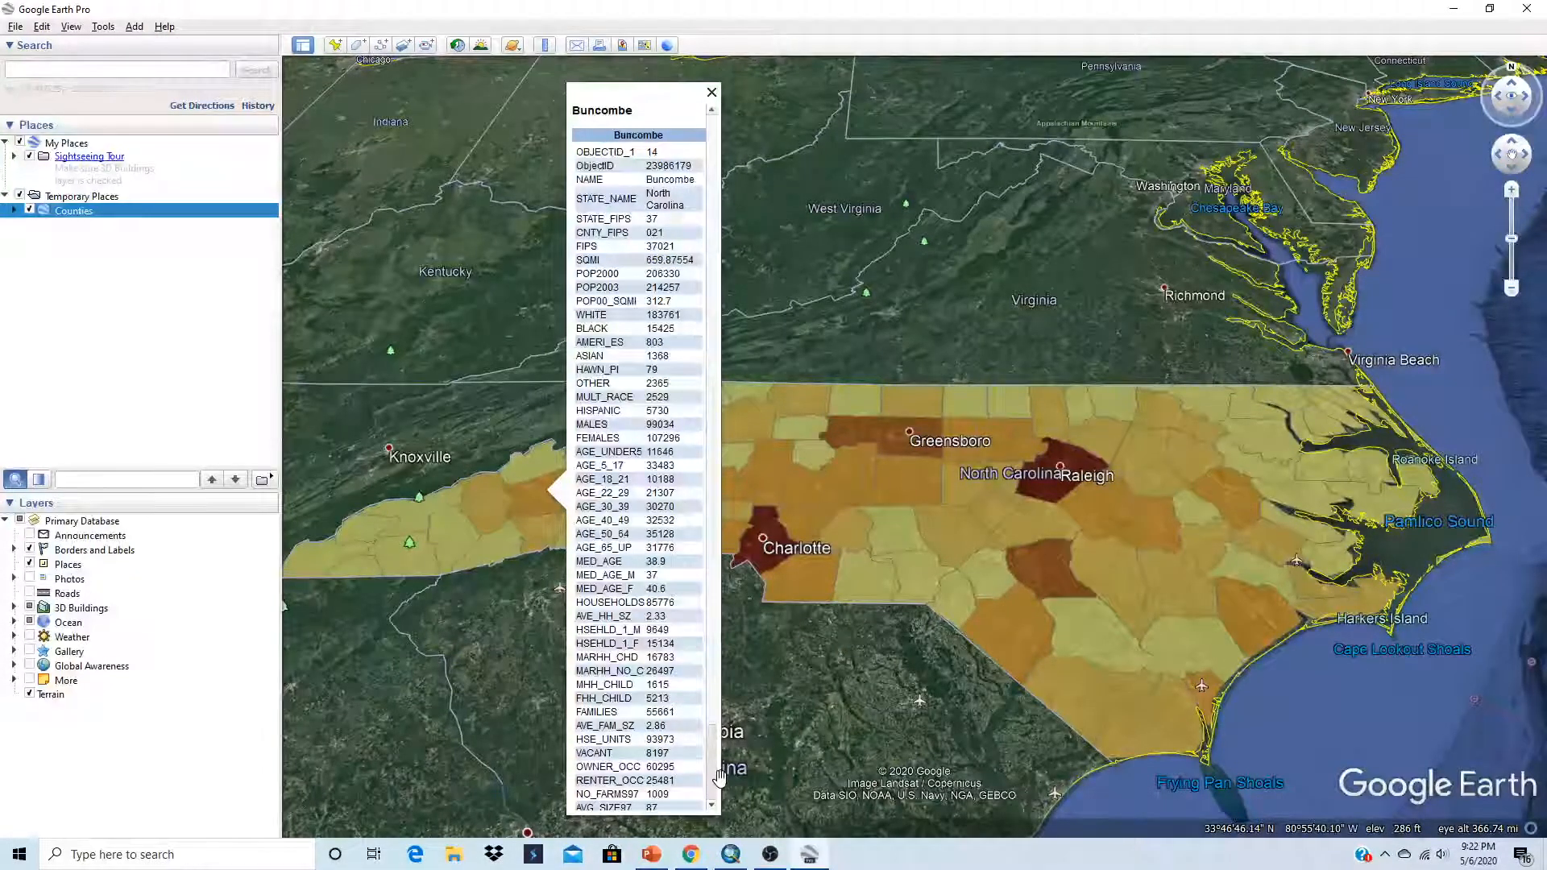
pyautogui.click(712, 95)
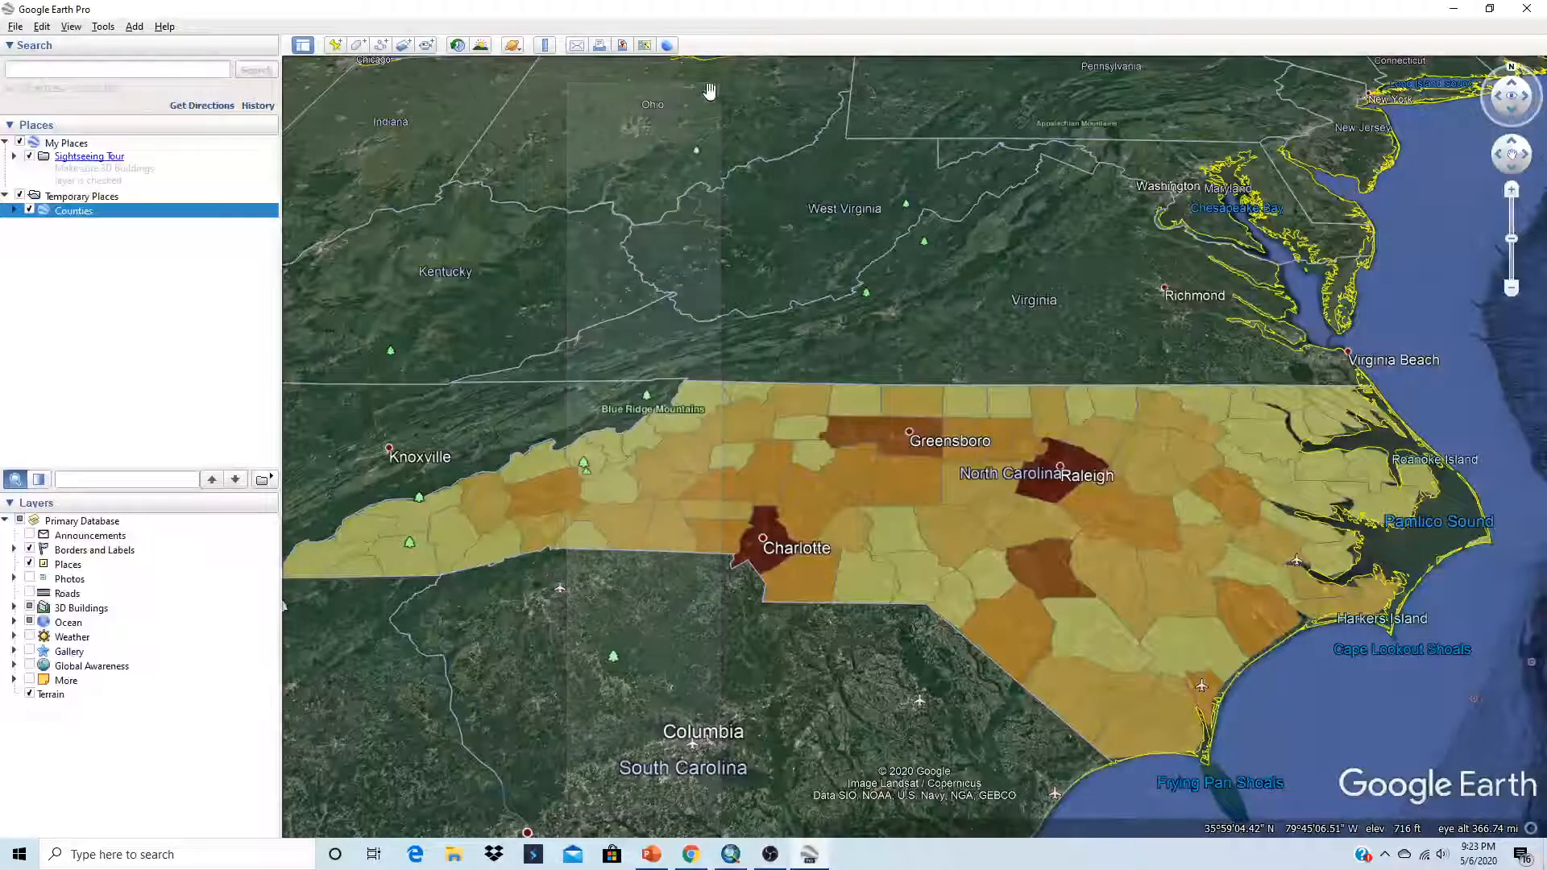
# Open the print layout of the map and title it "NC Counties Populations".
pyautogui.click(600, 50)
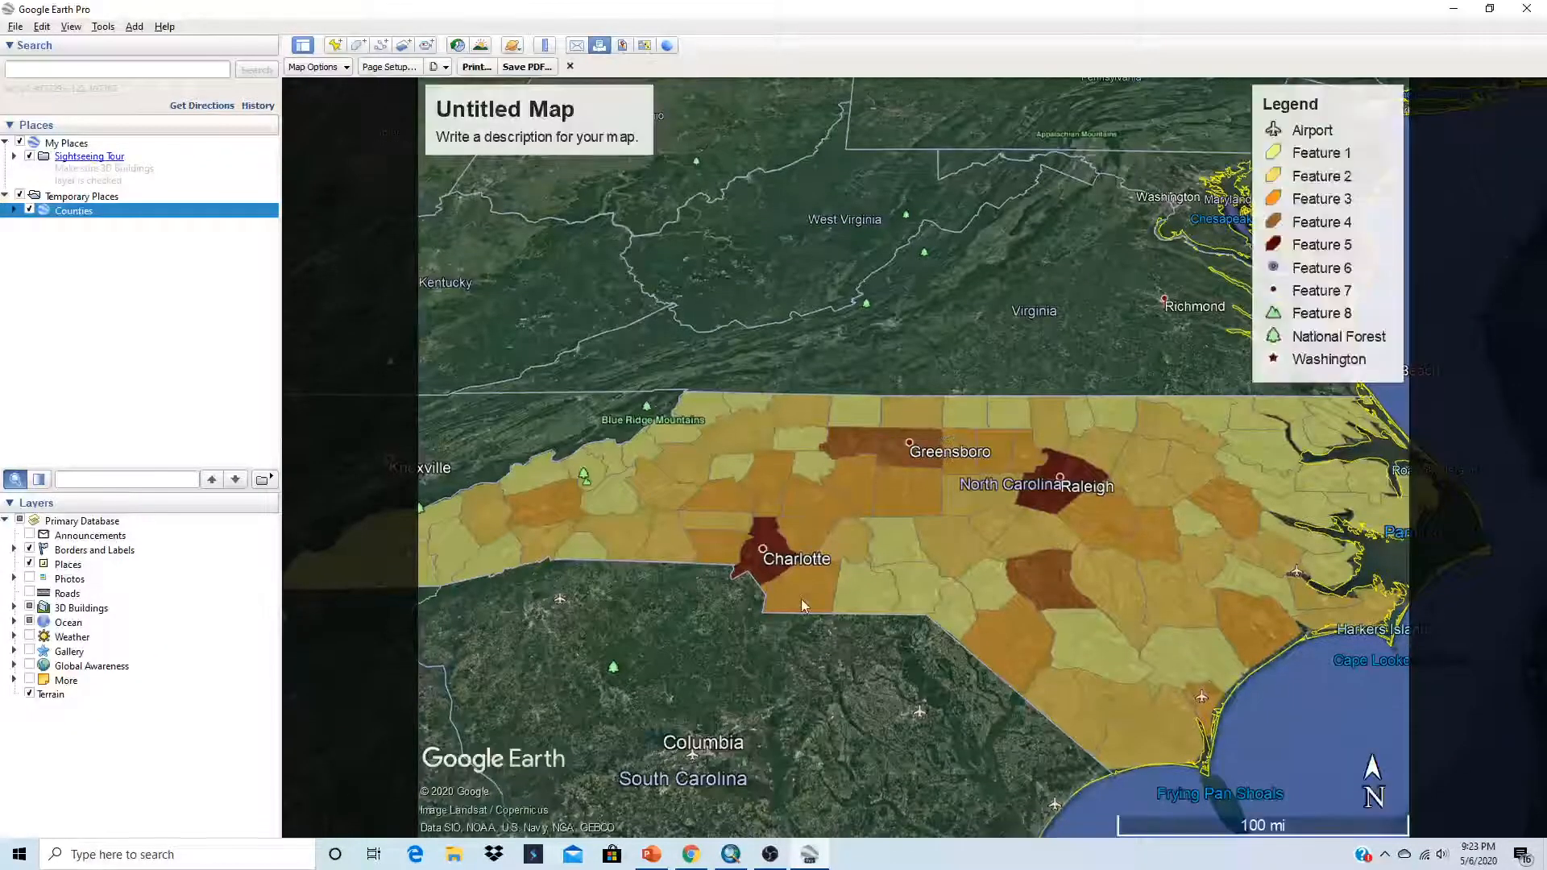
pyautogui.click(597, 119)
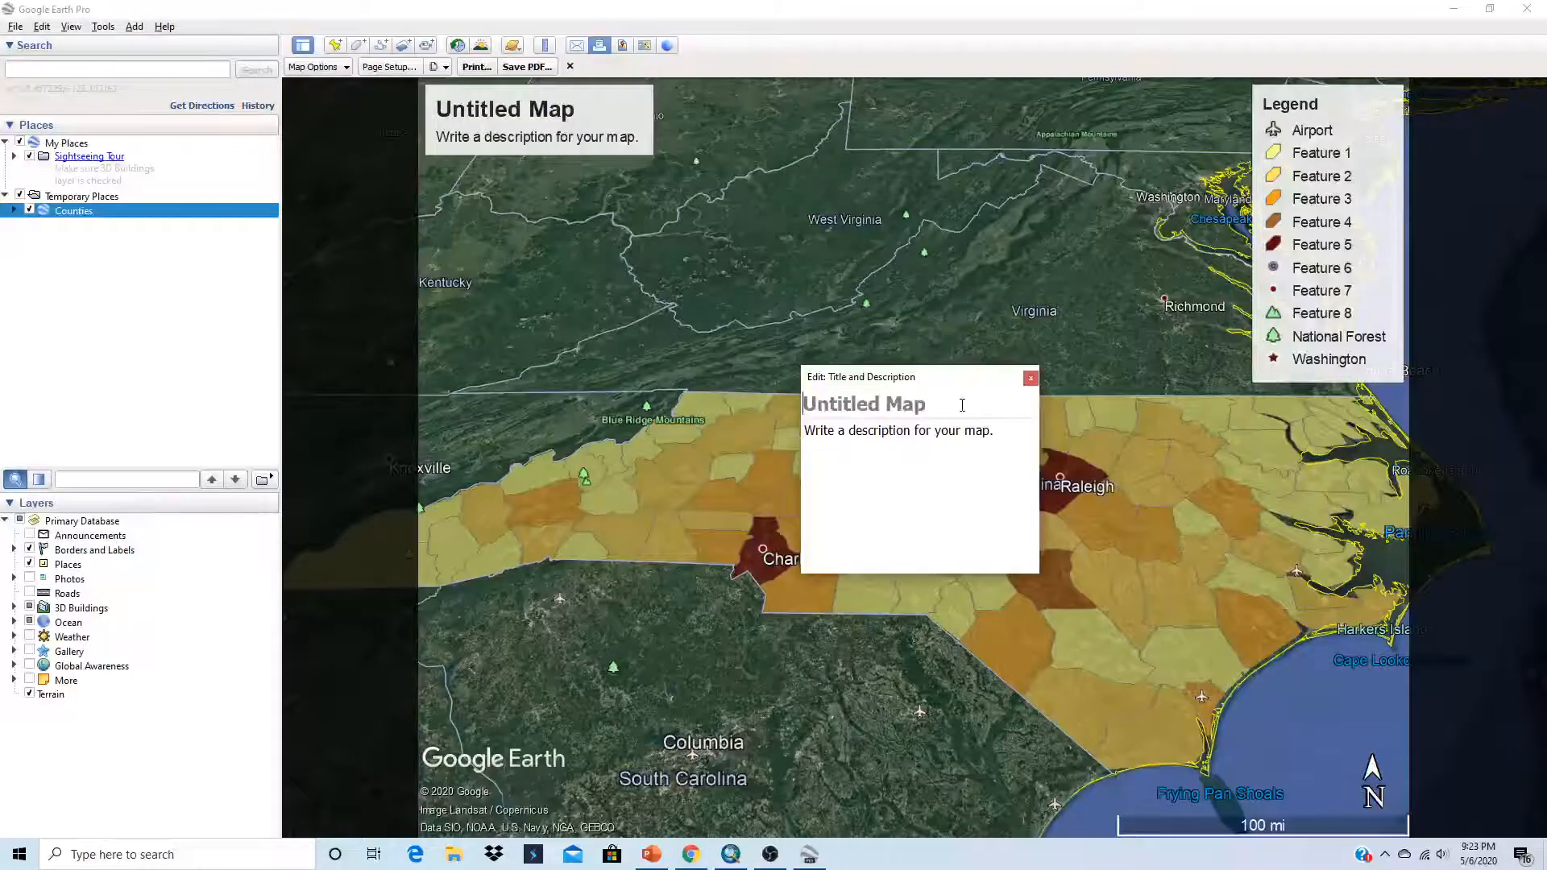
pyautogui.write('N')
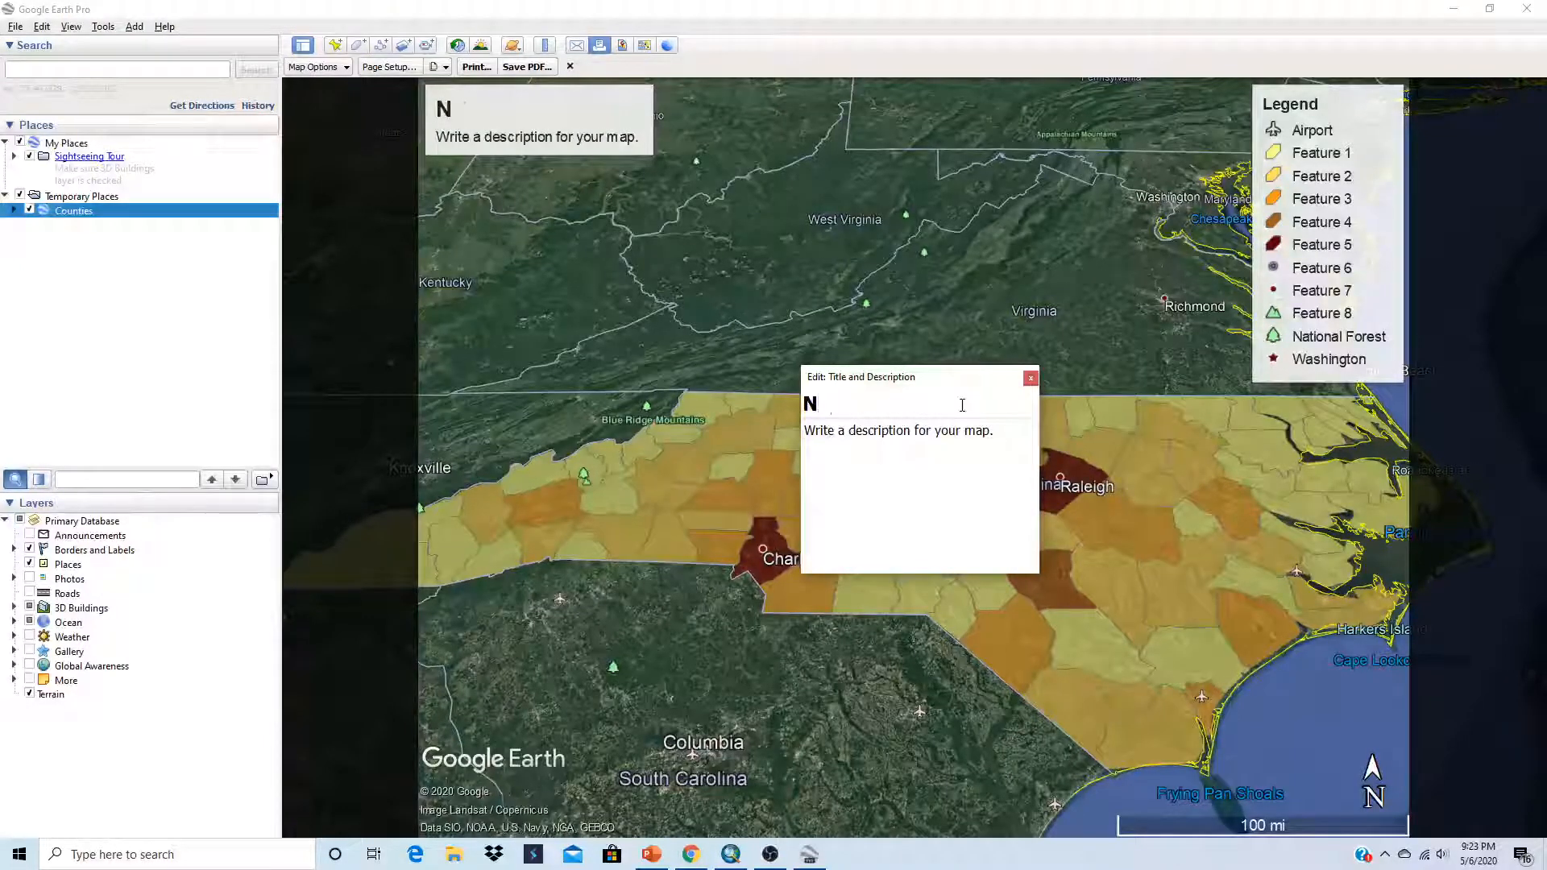
pyautogui.write('C Cont')
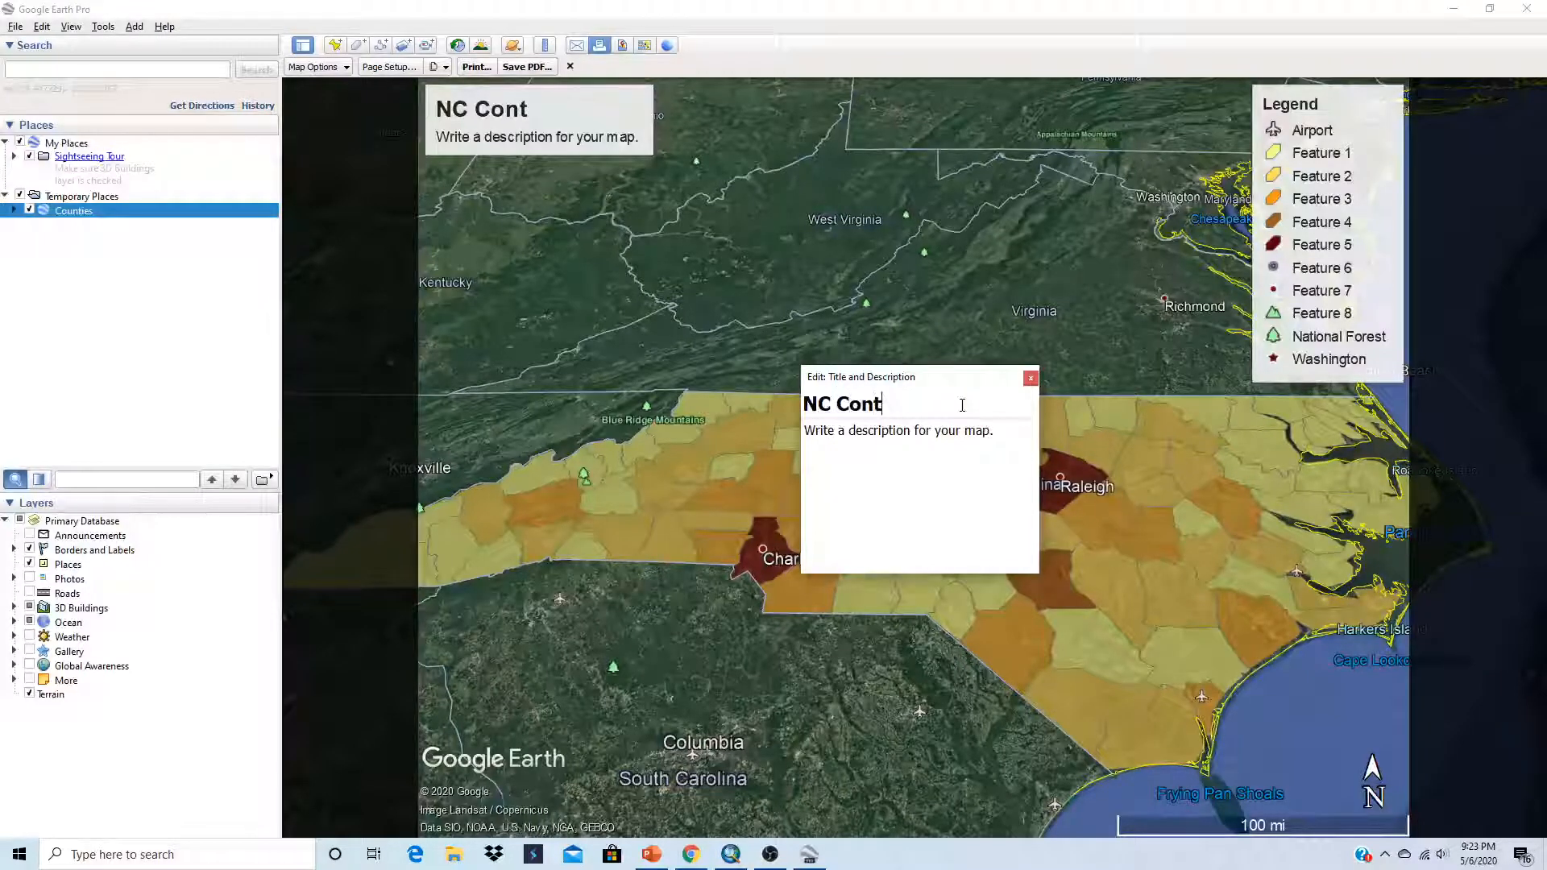
pyautogui.write('ie')
pyautogui.press('BackSpace')
pyautogui.press('BackSpace')
pyautogui.press('BackSpace')
pyautogui.press('BackSpace')
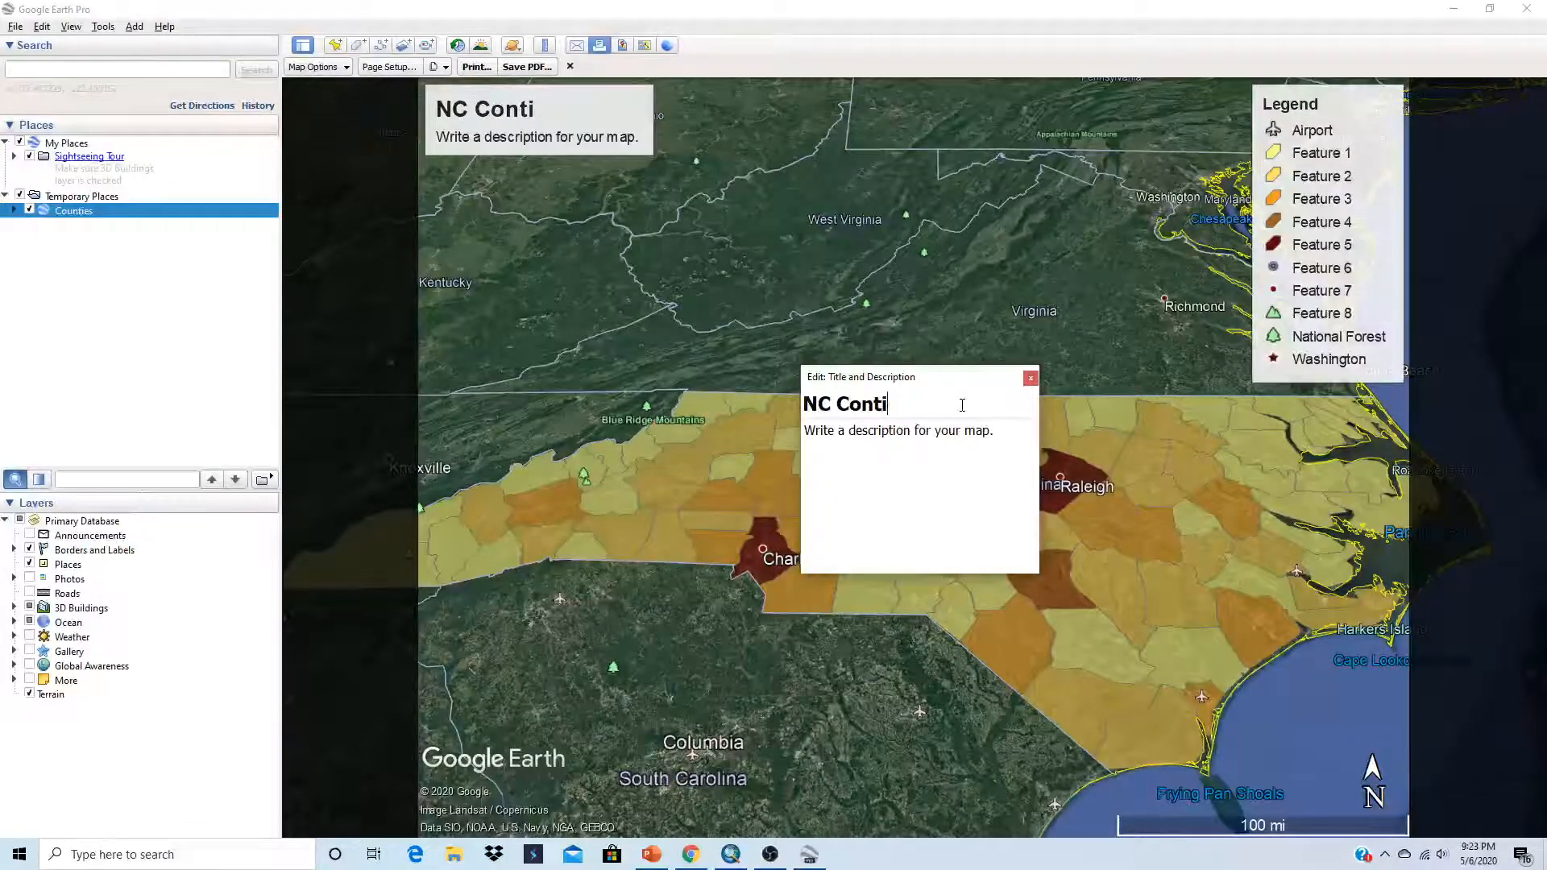
pyautogui.write('unties')
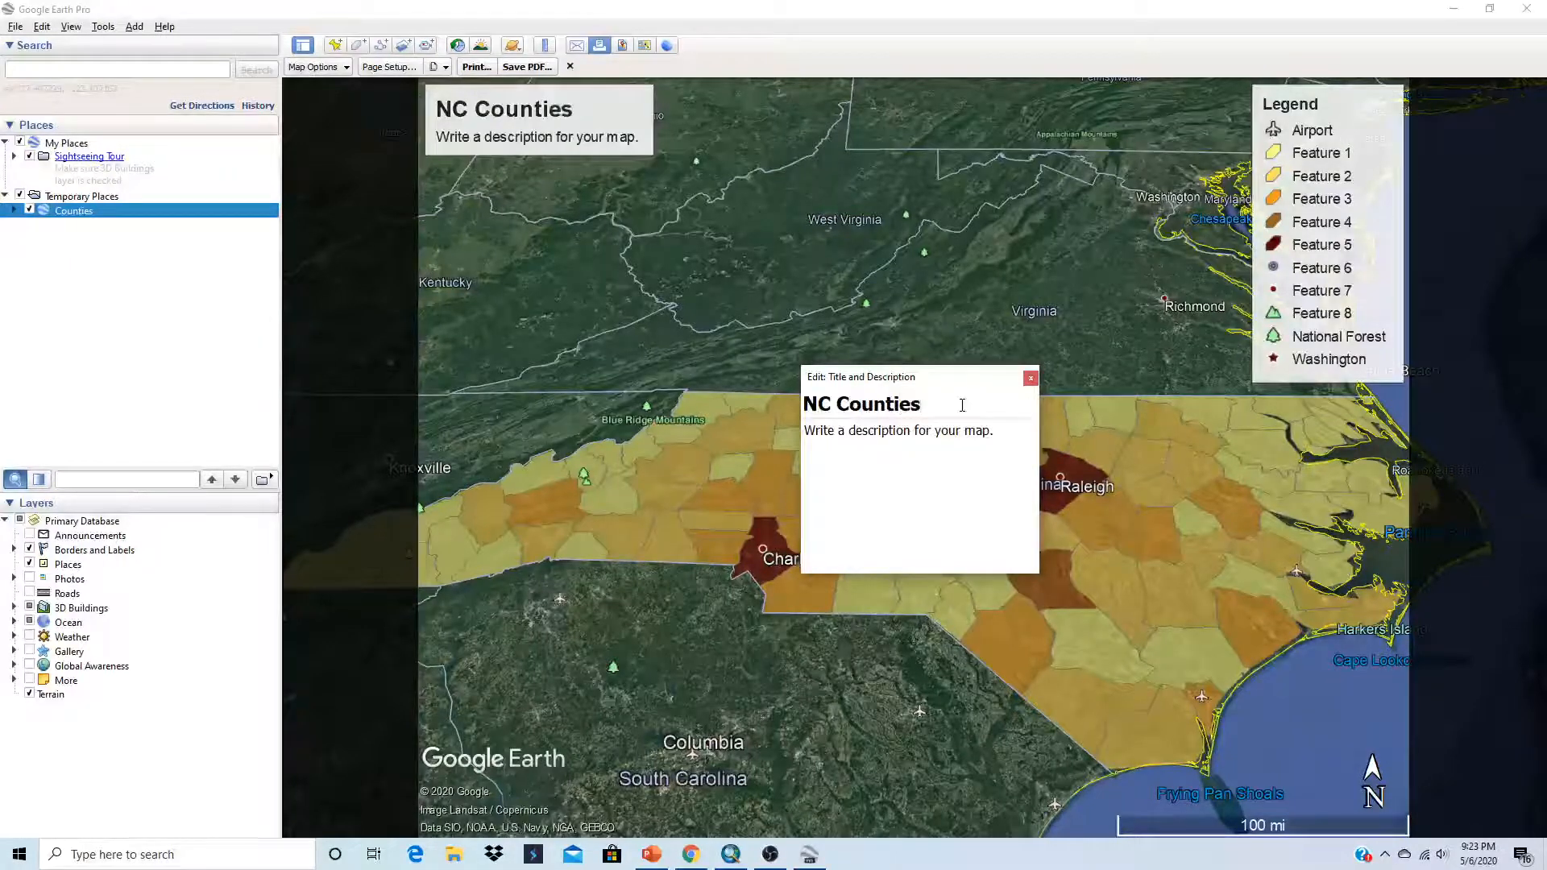
pyautogui.write(' O')
pyautogui.press('BackSpace')
pyautogui.write('Popu')
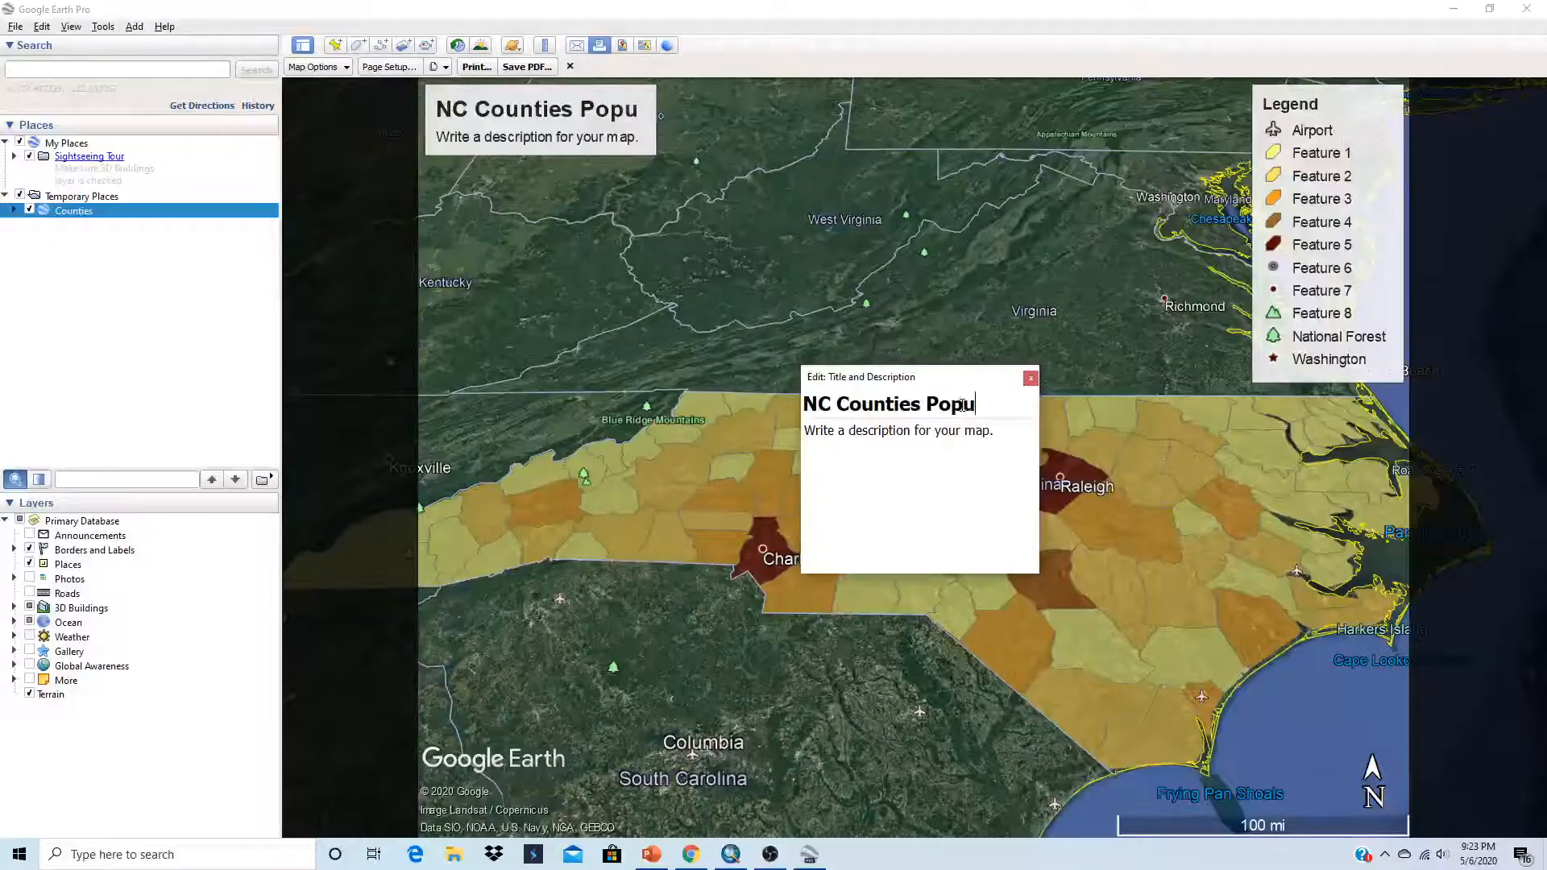
pyautogui.write('lations')
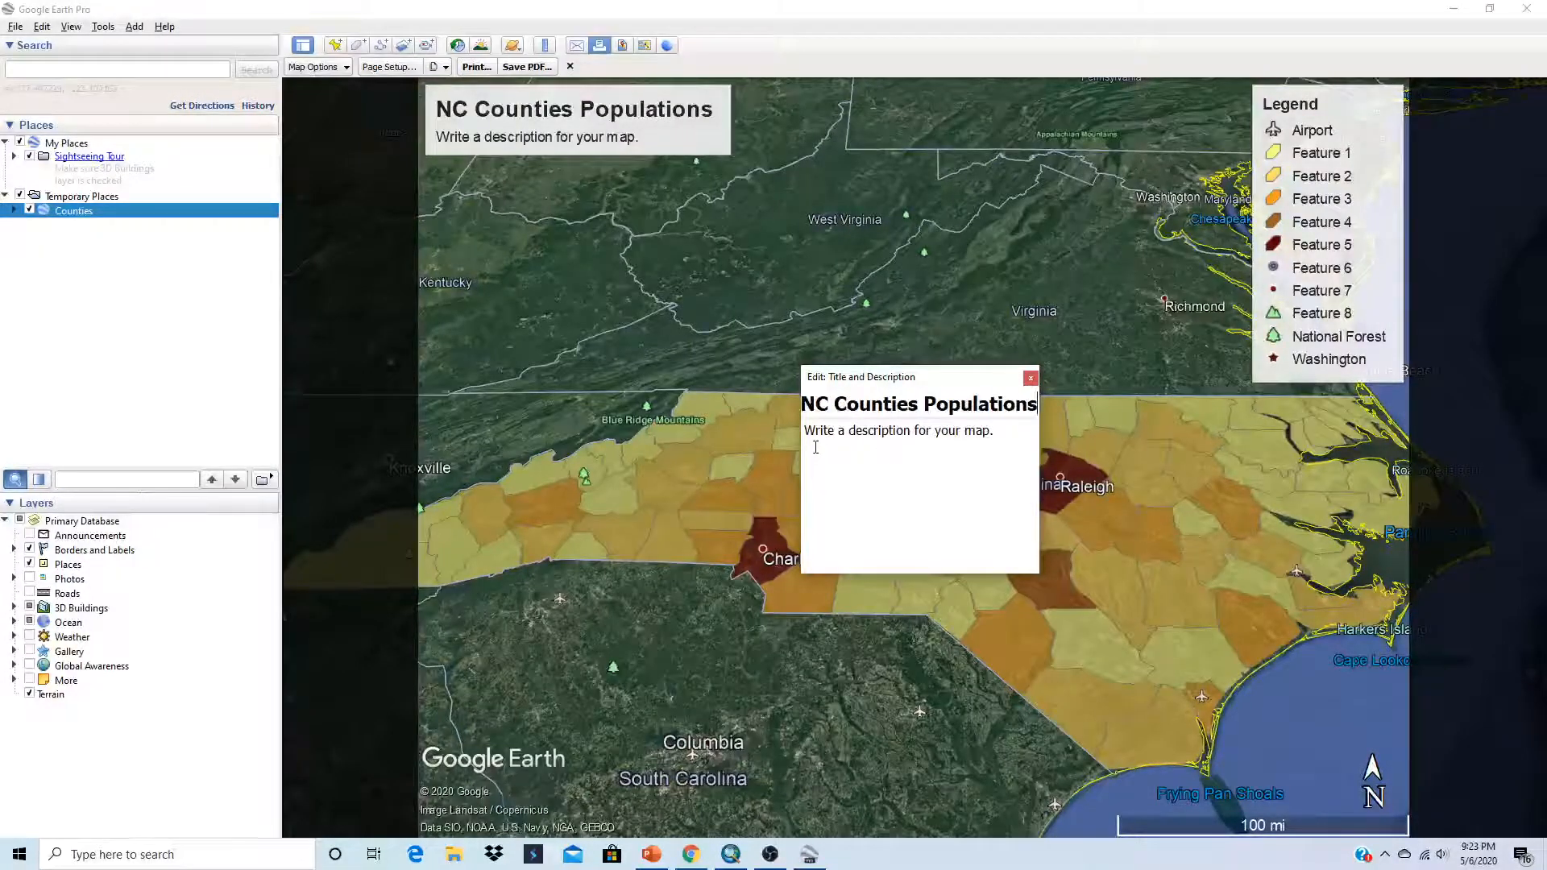
# Enter the author's full name as the map description and finish editing the title block.
pyautogui.click(866, 486)
pyautogui.write('Cat')
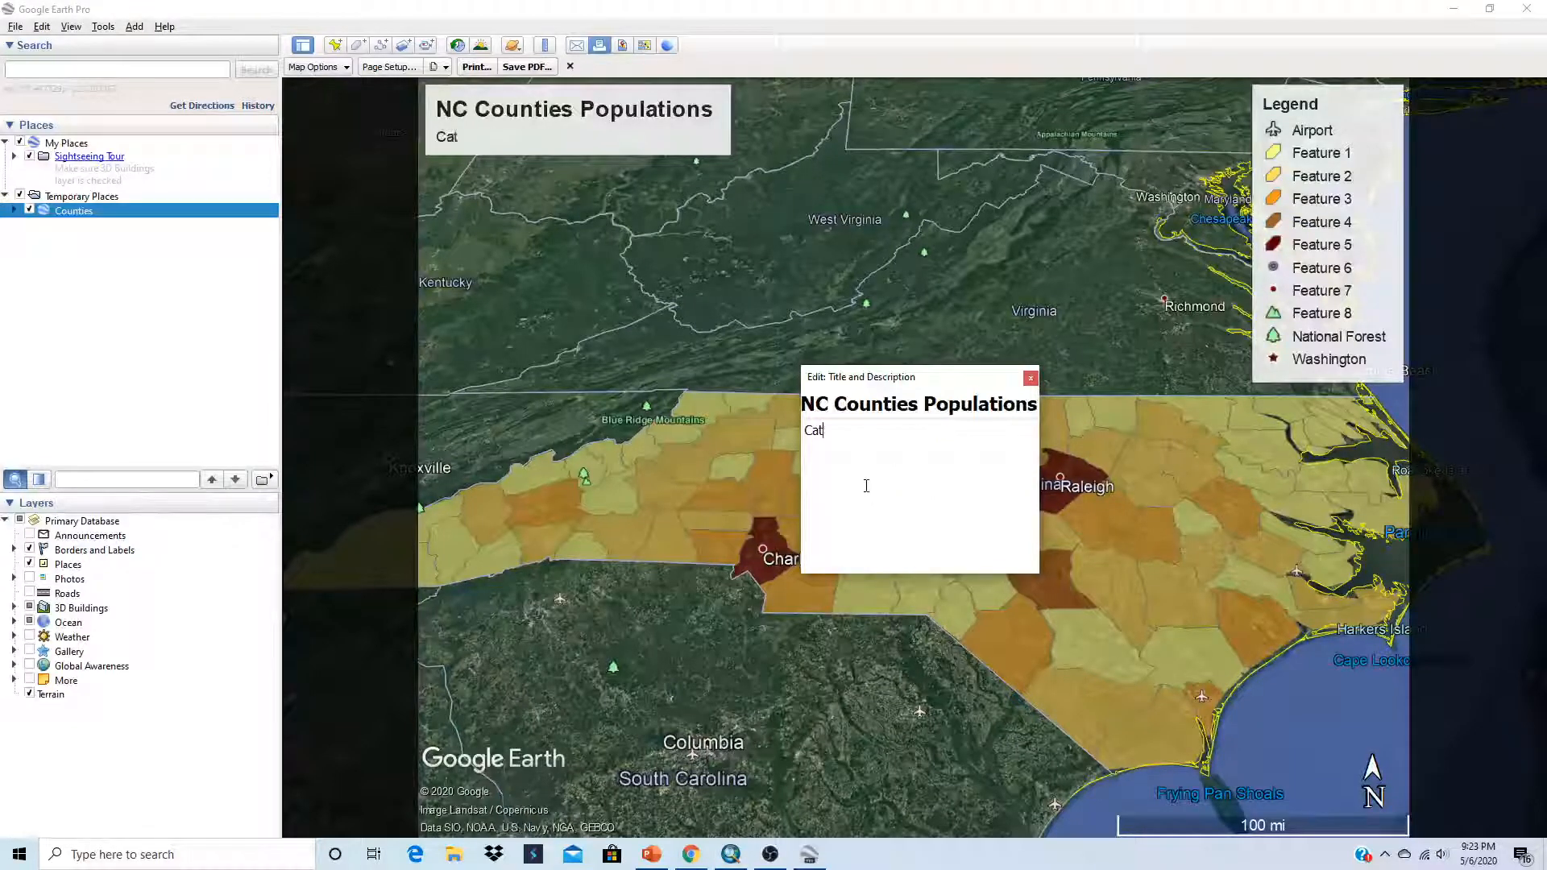
pyautogui.write('hy Chr')
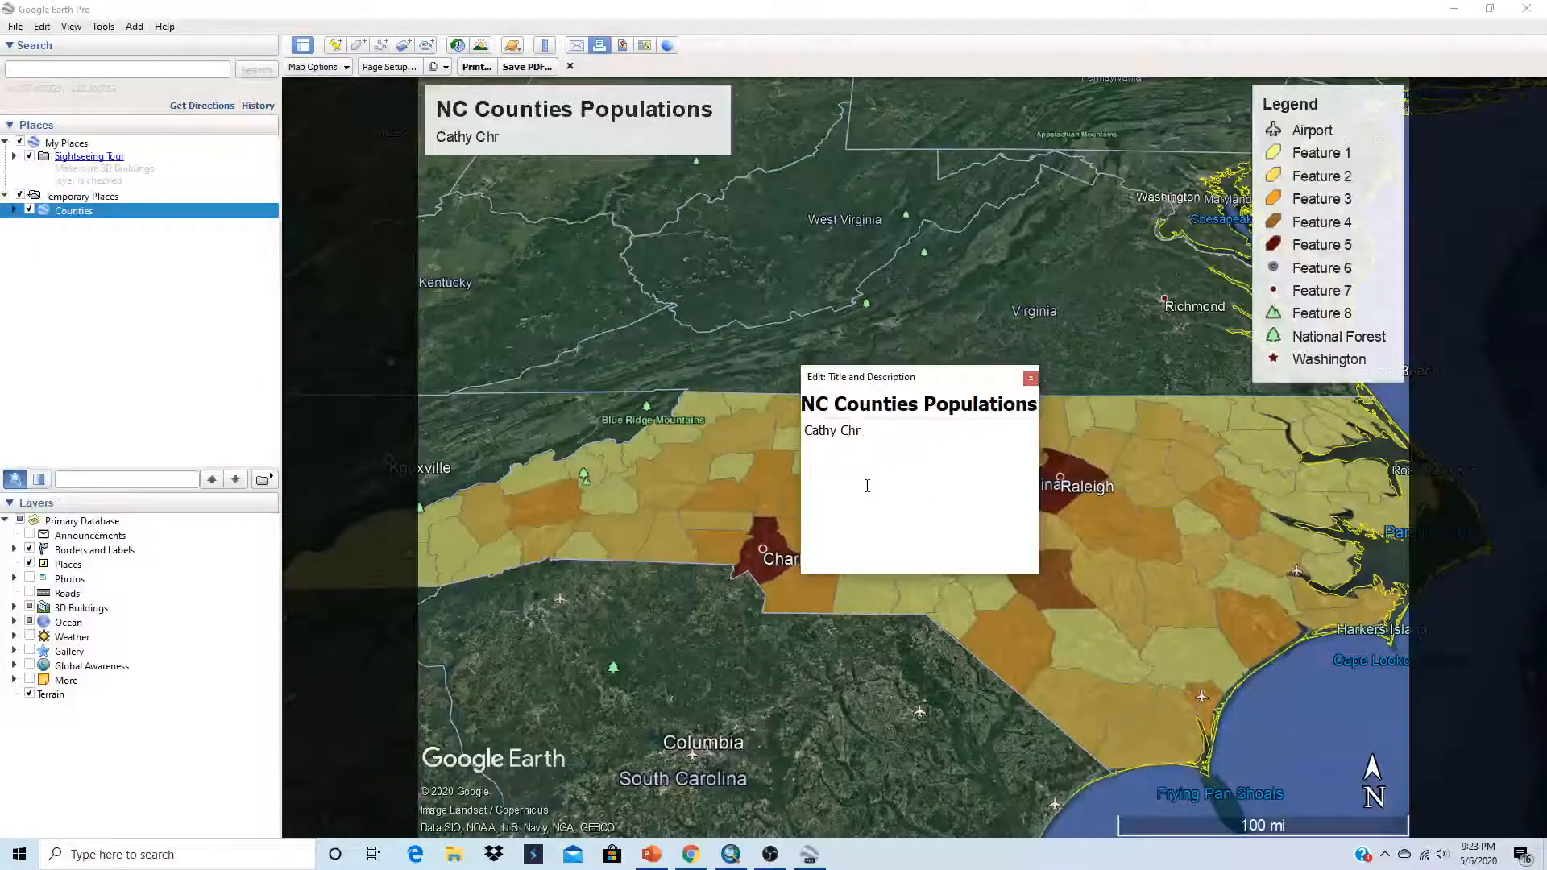
pyautogui.write('ist')
pyautogui.write('ai')
pyautogui.press('BackSpace')
pyautogui.press('BackSpace')
pyautogui.press('BackSpace')
pyautogui.write('ianson')
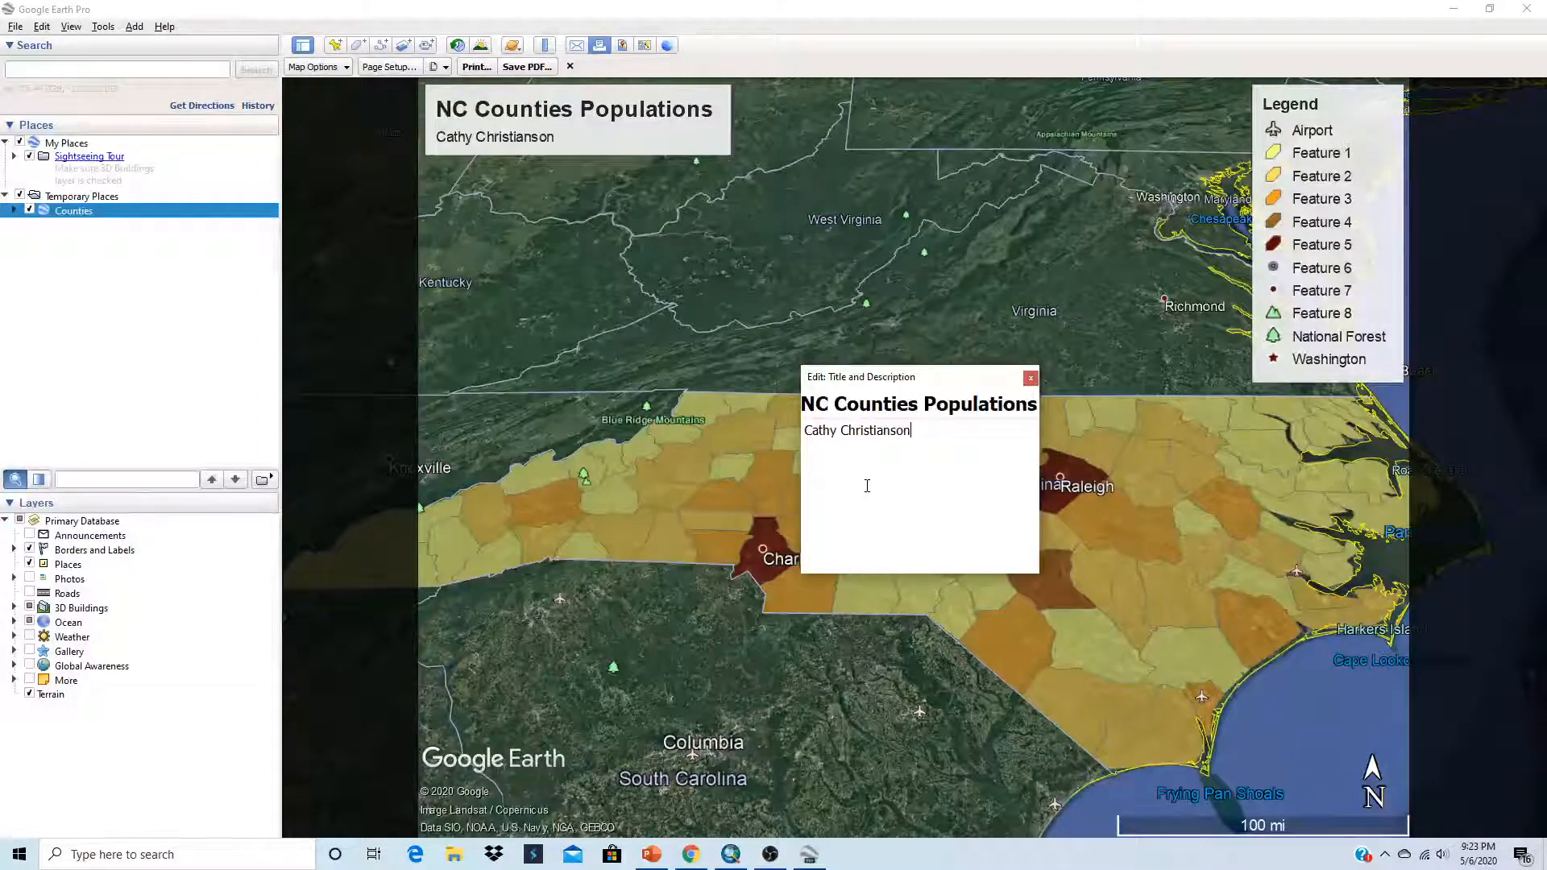
pyautogui.click(937, 291)
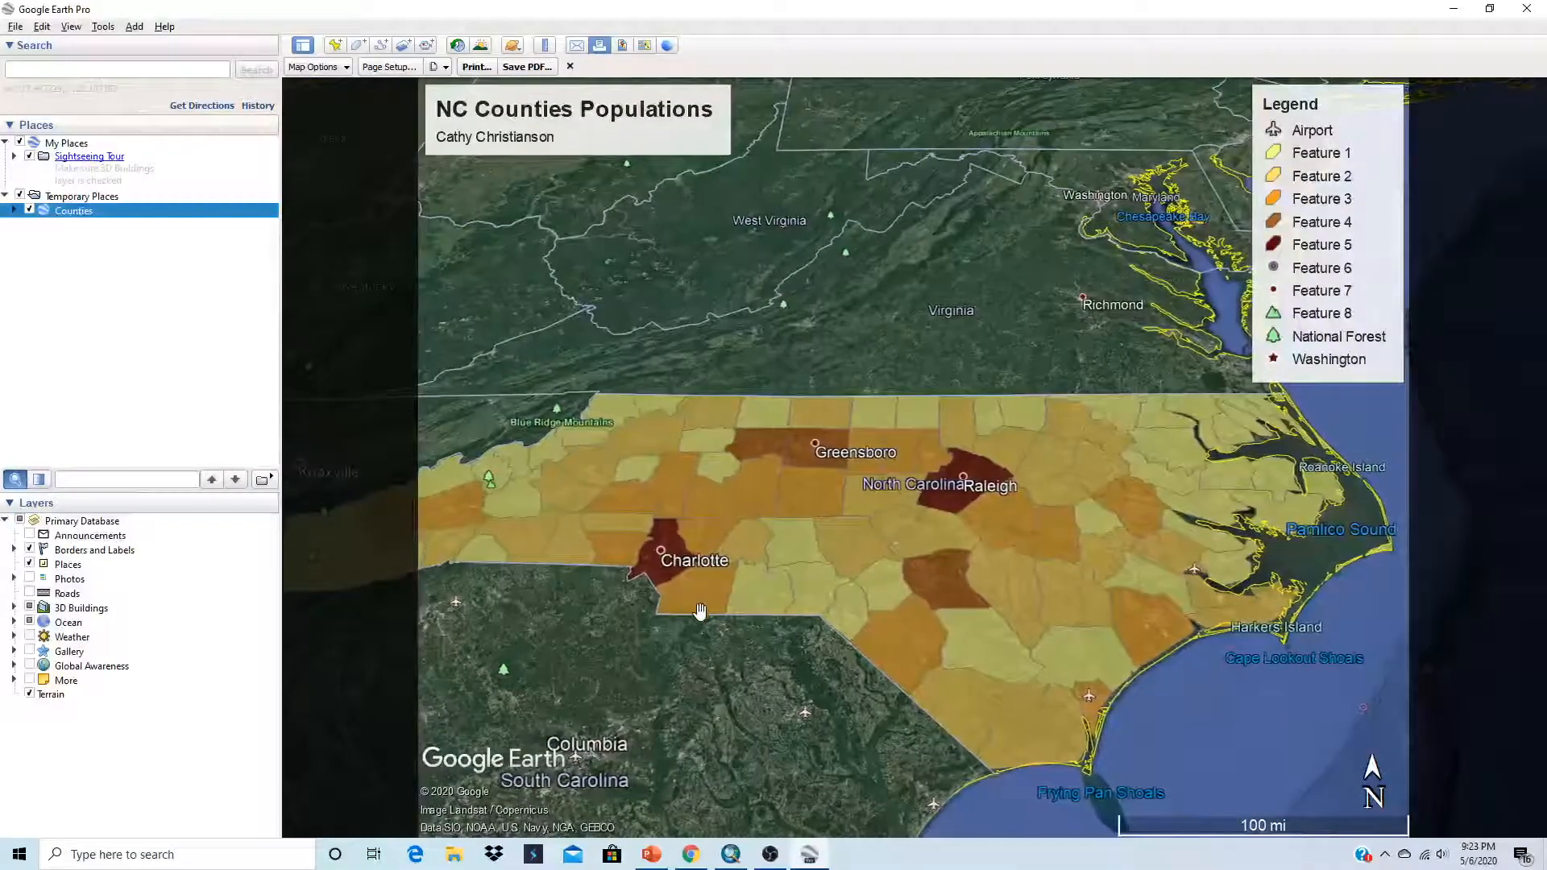
# Fit all of North Carolina within the print layout and open its legend for editing alongside the ArcMap class ranges.
pyautogui.scroll(-2, 699, 612)
pyautogui.scroll(-2, 725, 609)
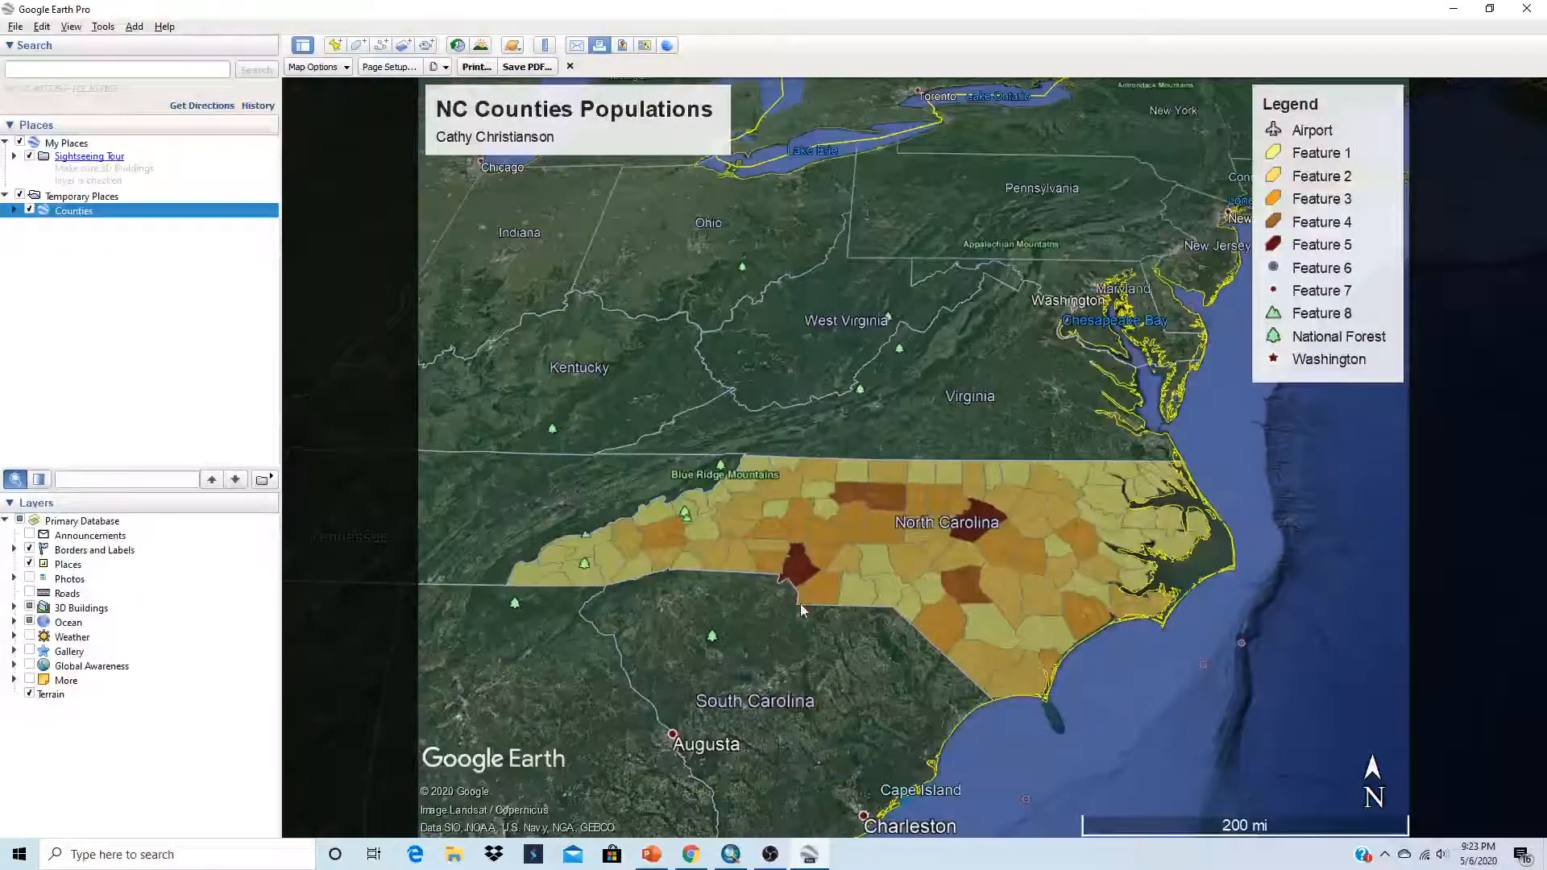
pyautogui.click(1327, 114)
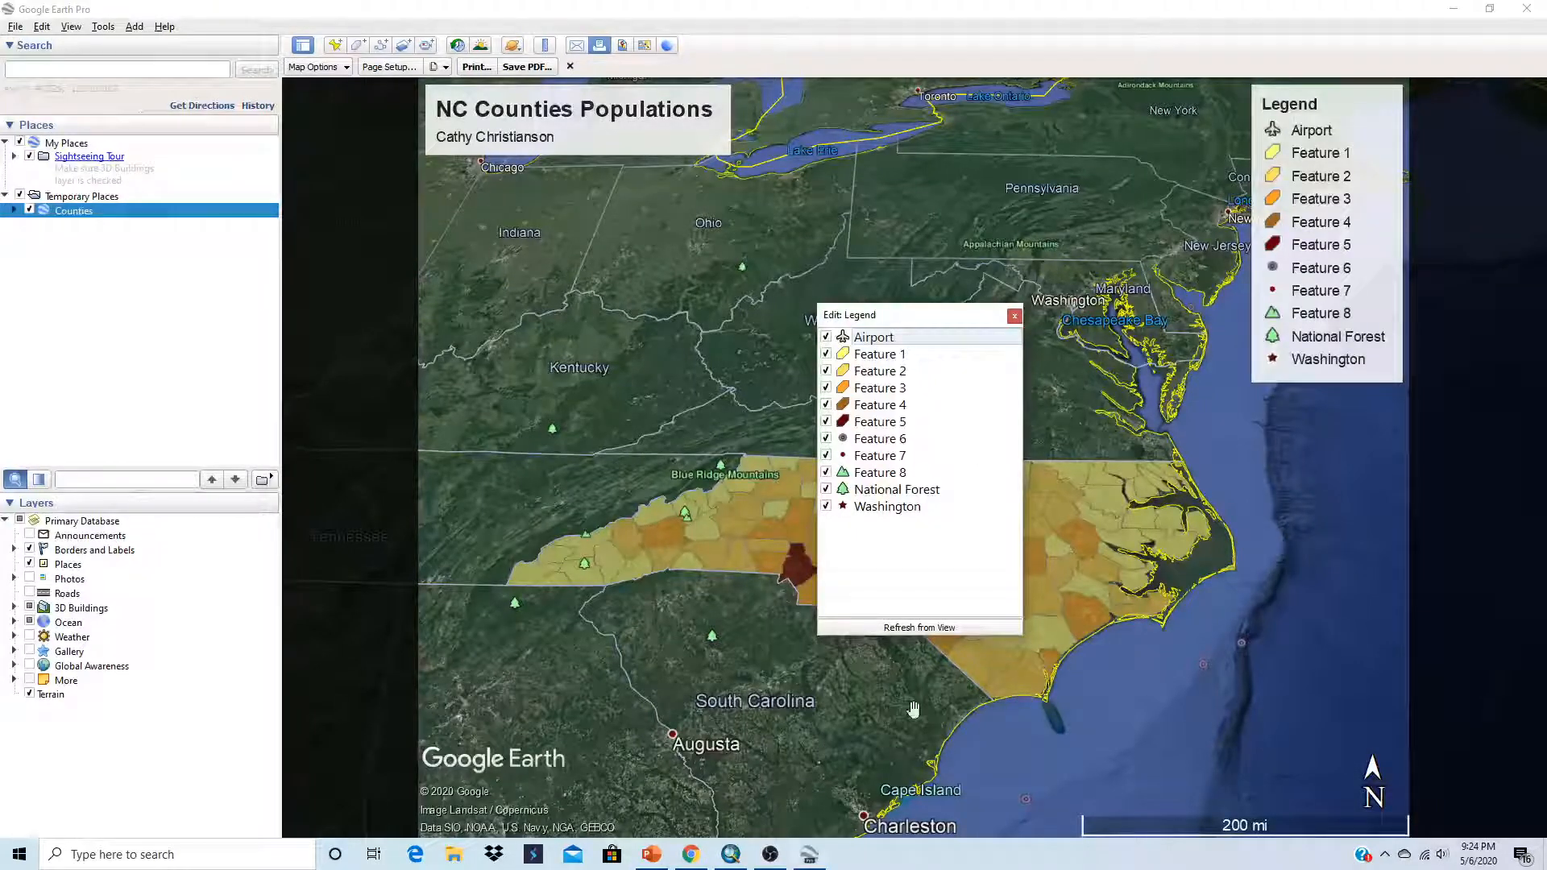
pyautogui.click(731, 854)
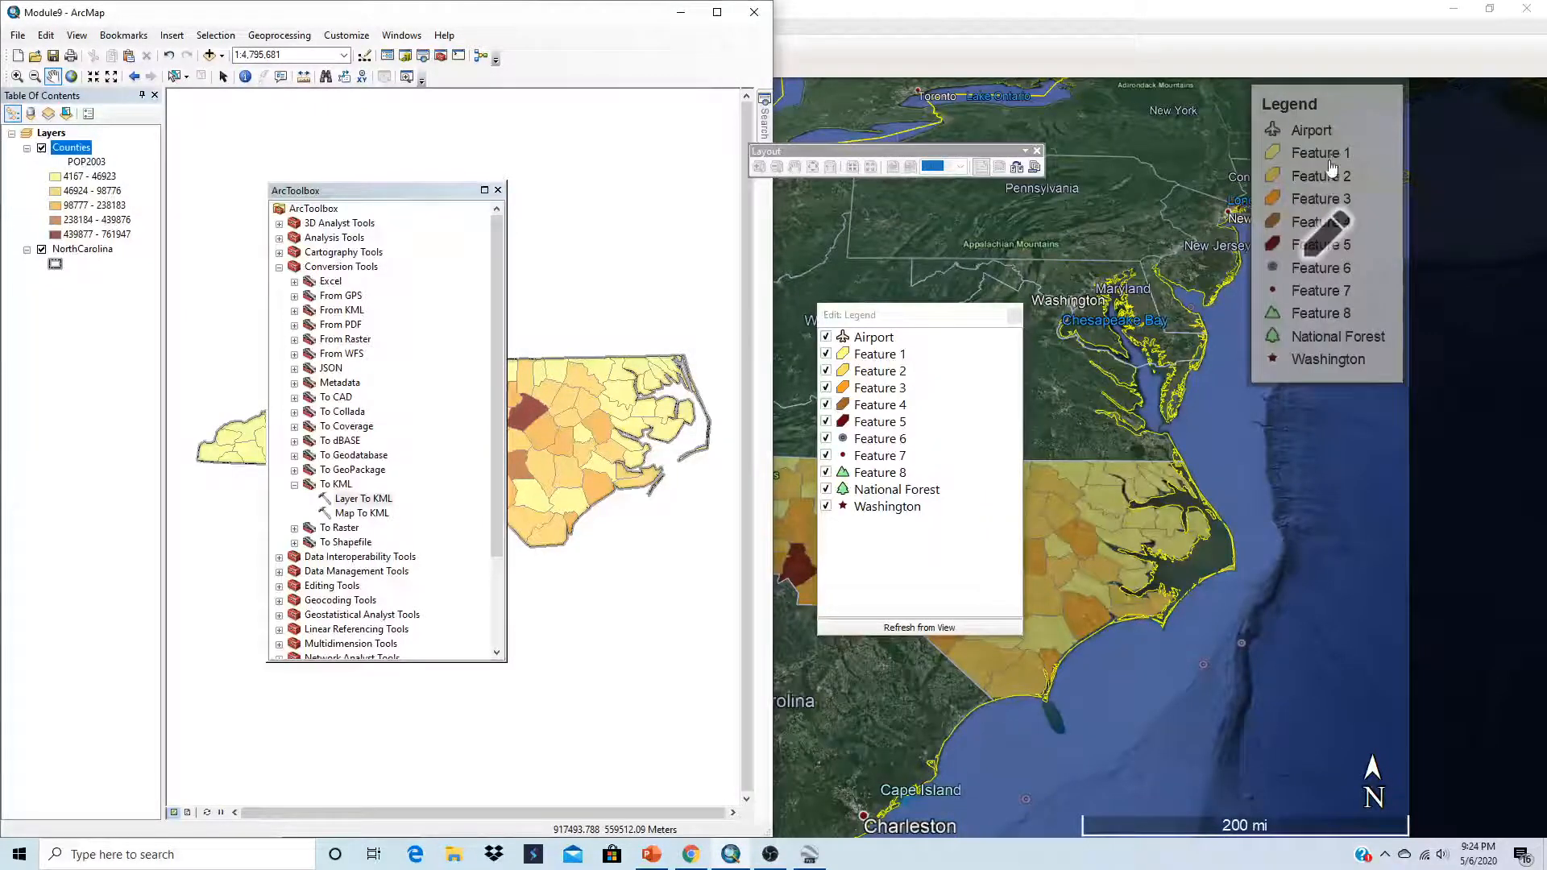
# Rename the Feature 1 entry in the Google Earth legend to "Pop 4167-46923".
pyautogui.click(885, 356)
pyautogui.rightClick(884, 357)
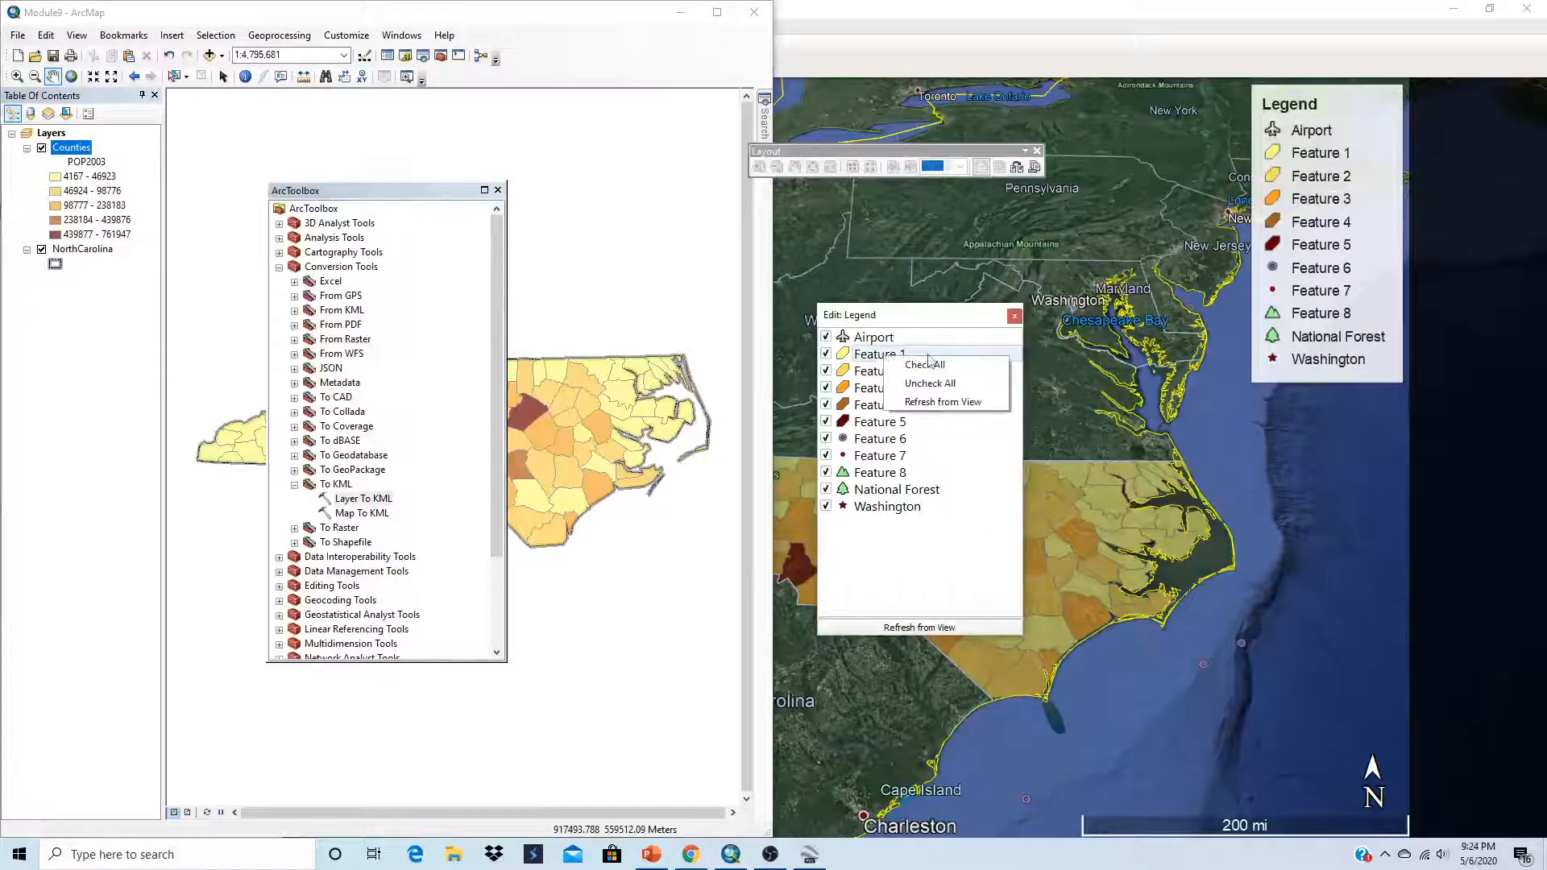
pyautogui.click(879, 359)
pyautogui.click(878, 359)
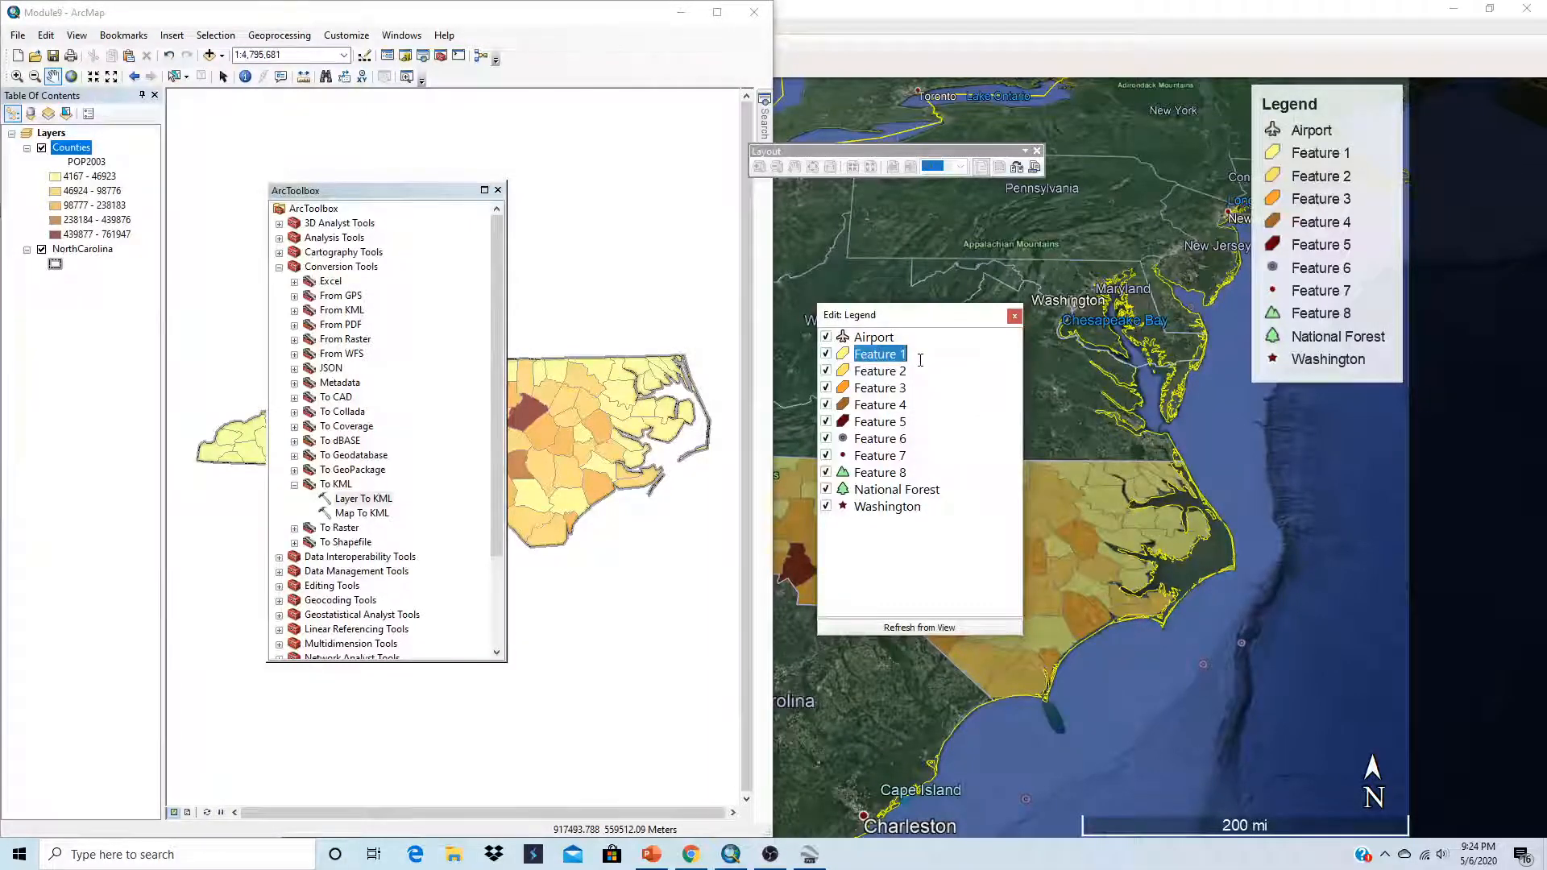
pyautogui.doubleClick(893, 355)
pyautogui.press('BackSpace')
pyautogui.press('Delete')
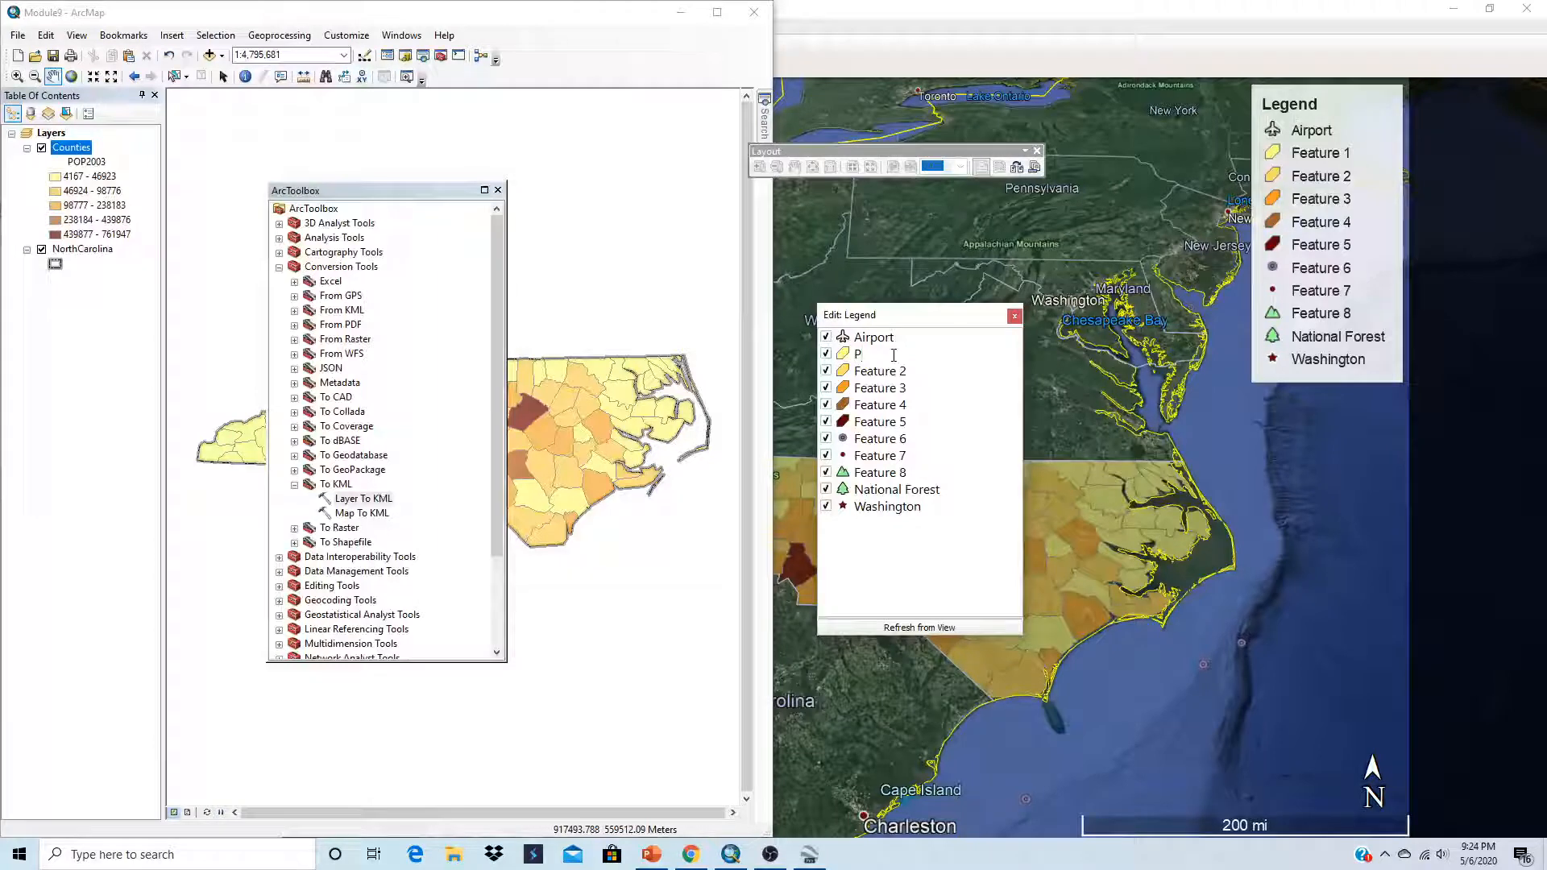
pyautogui.write('Pop 4167 -')
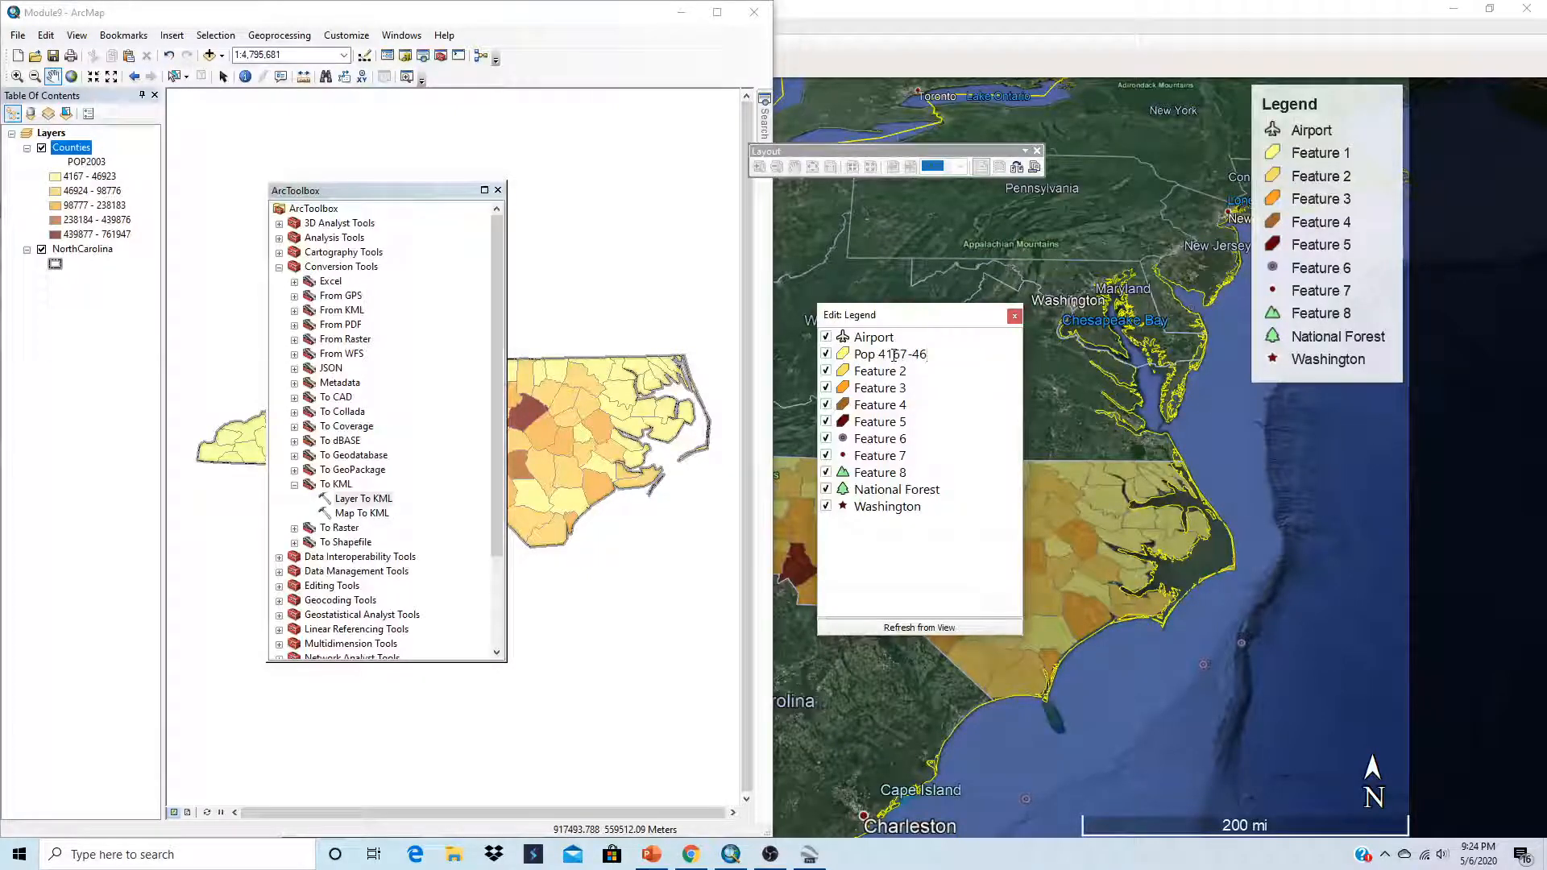
pyautogui.write('46923')
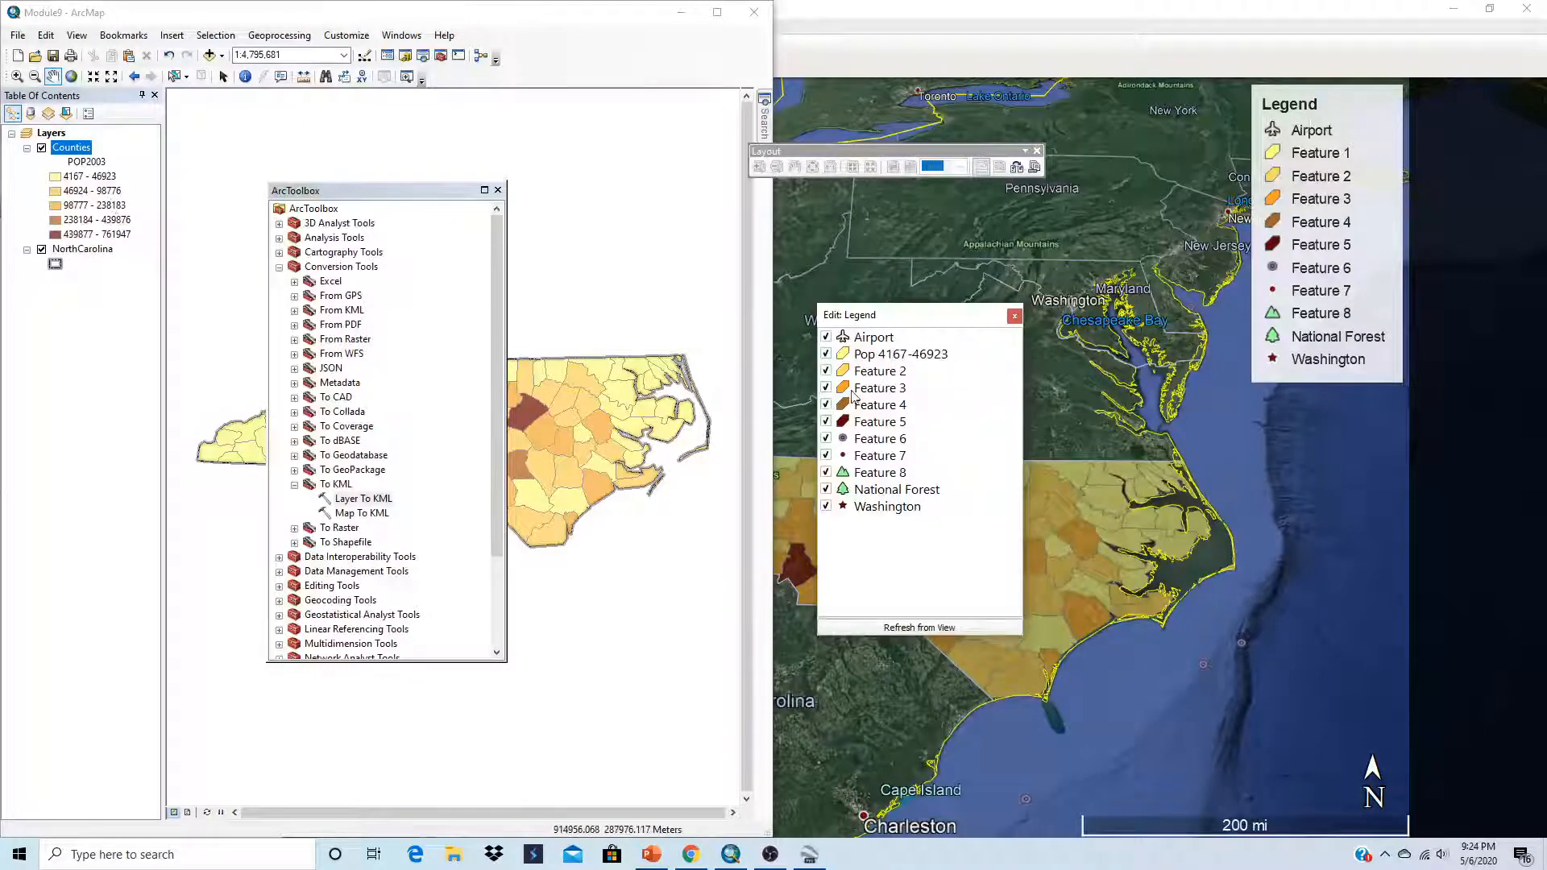
pyautogui.press('Return')
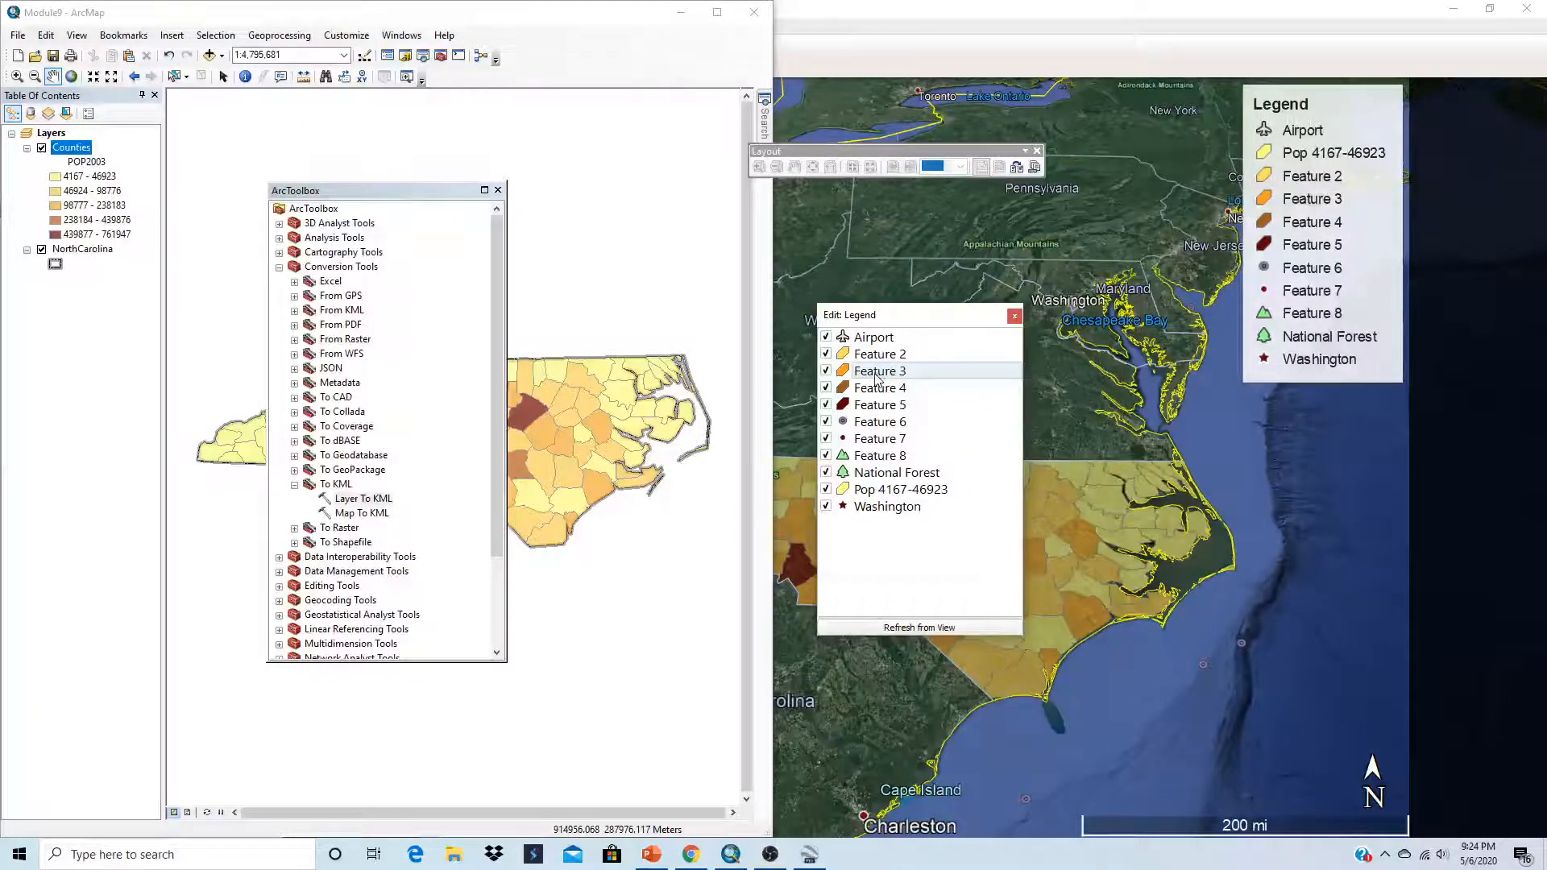
# Rename the Feature 2 entry in the Google Earth legend to "Pop 46".
pyautogui.doubleClick(876, 371)
pyautogui.click(900, 355)
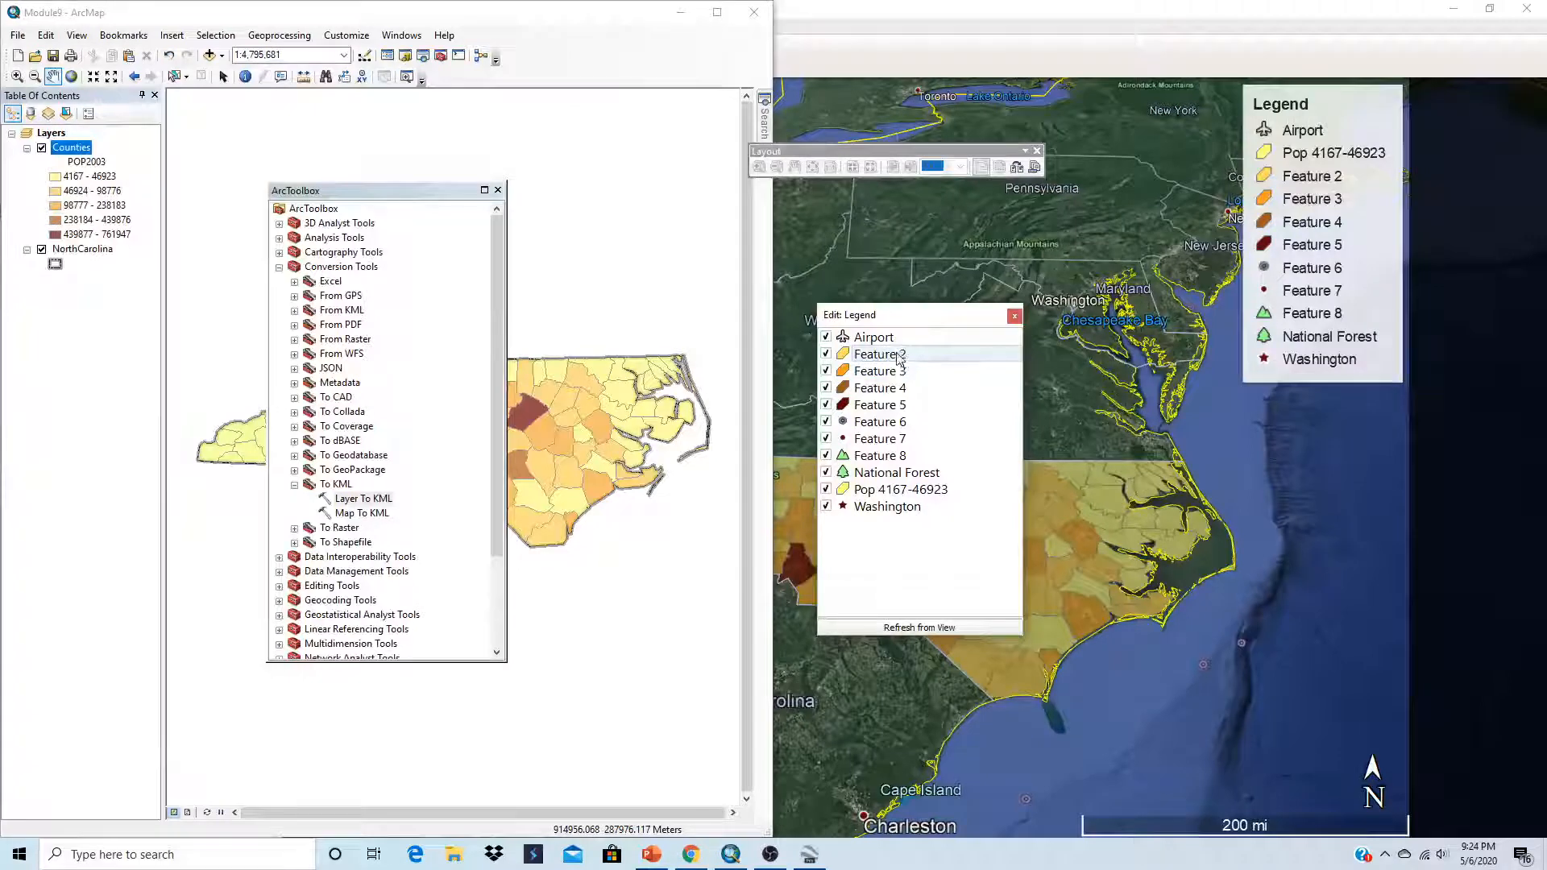
pyautogui.rightClick(900, 356)
pyautogui.click(919, 355)
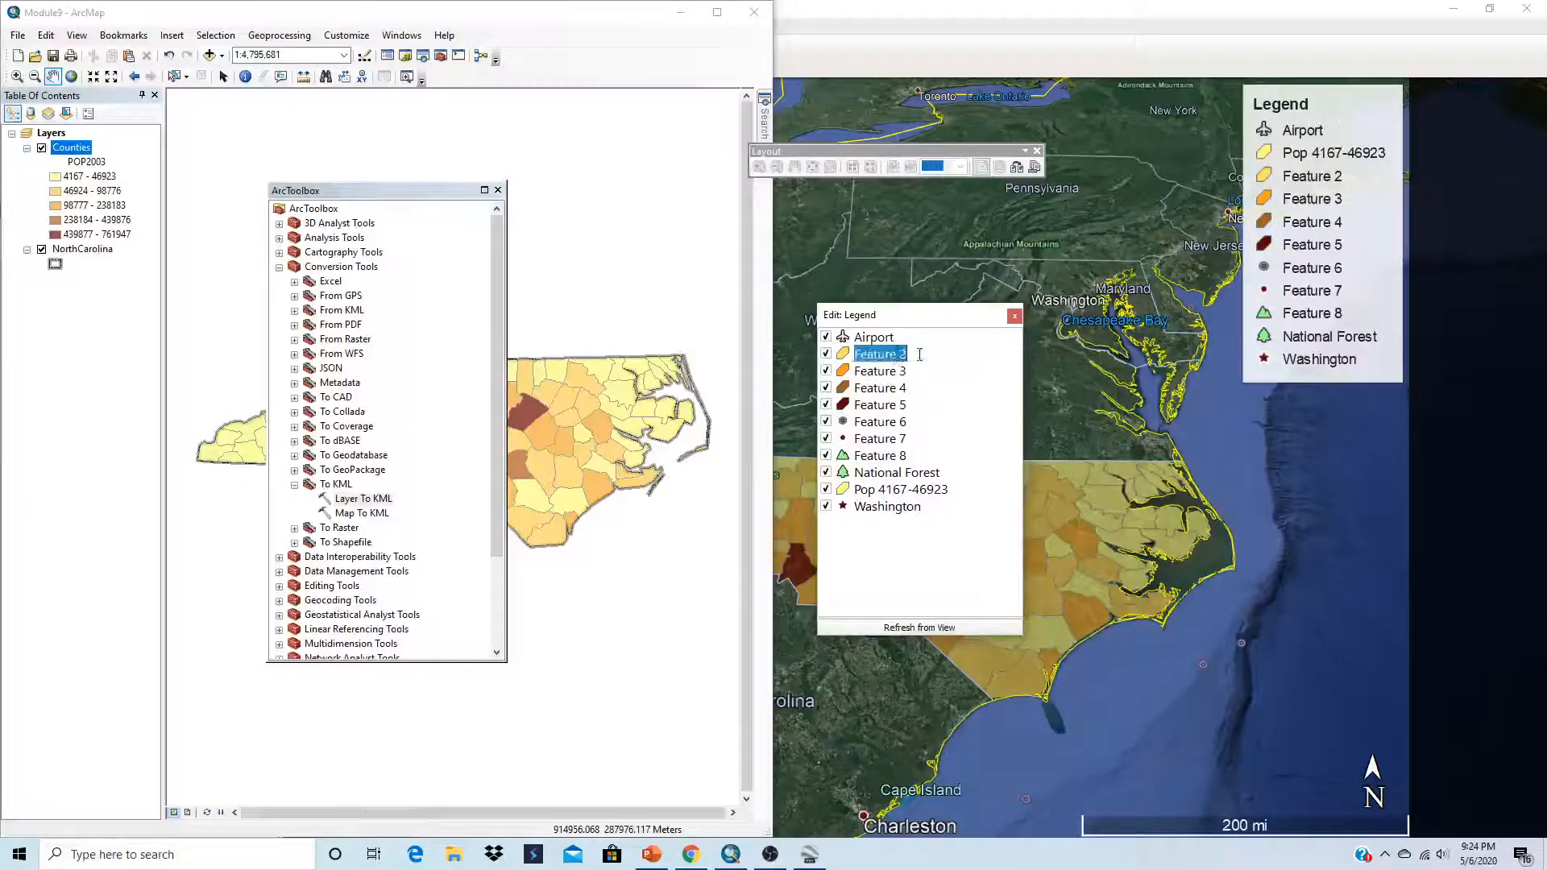
pyautogui.press('BackSpace')
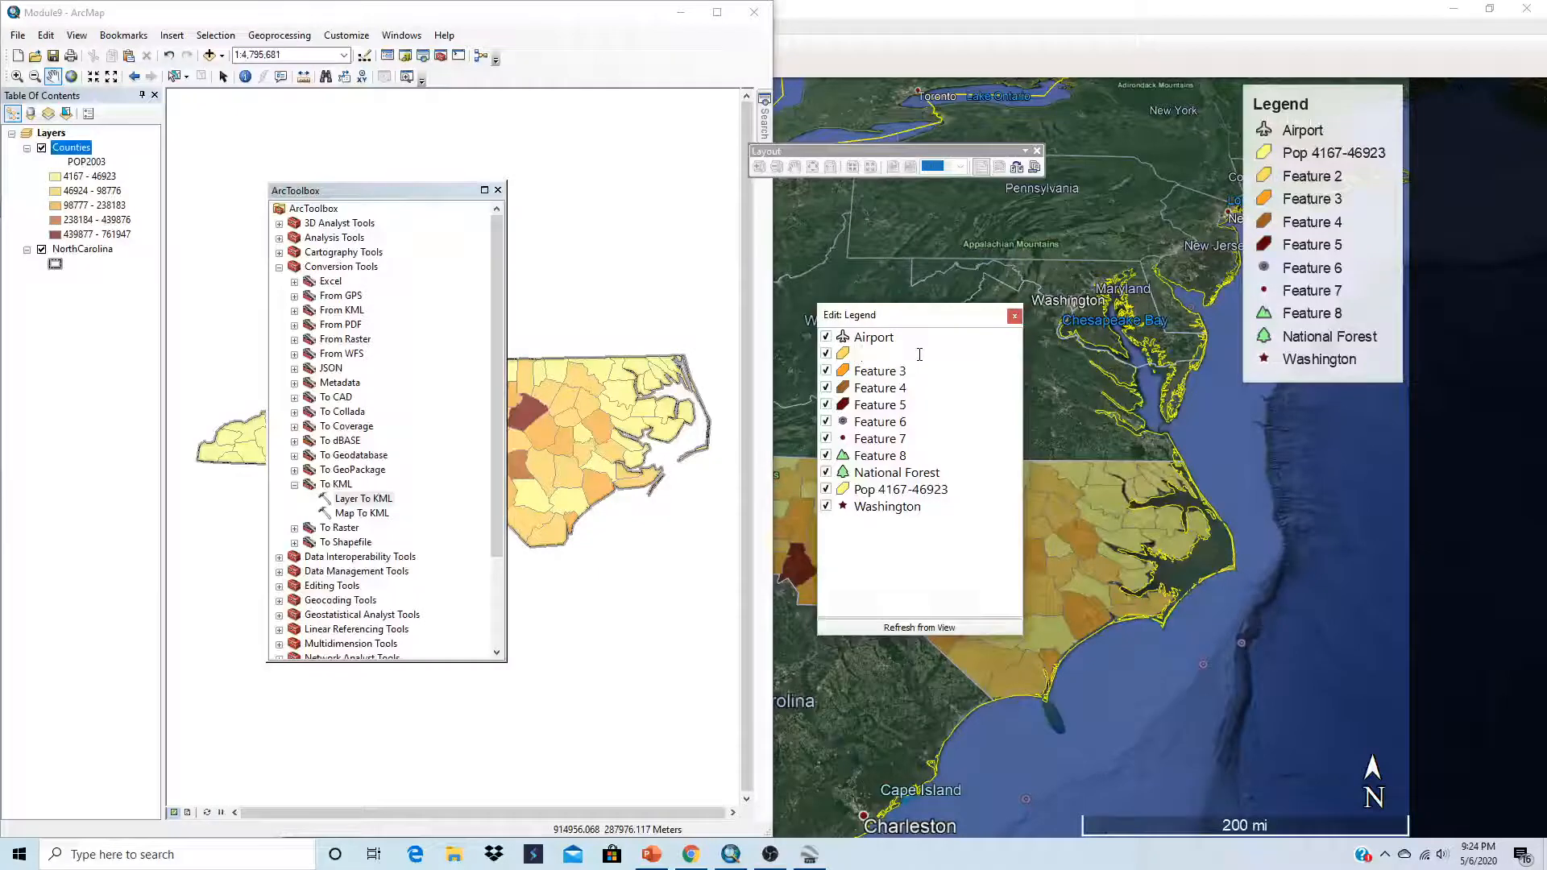
pyautogui.write('Pop 46')
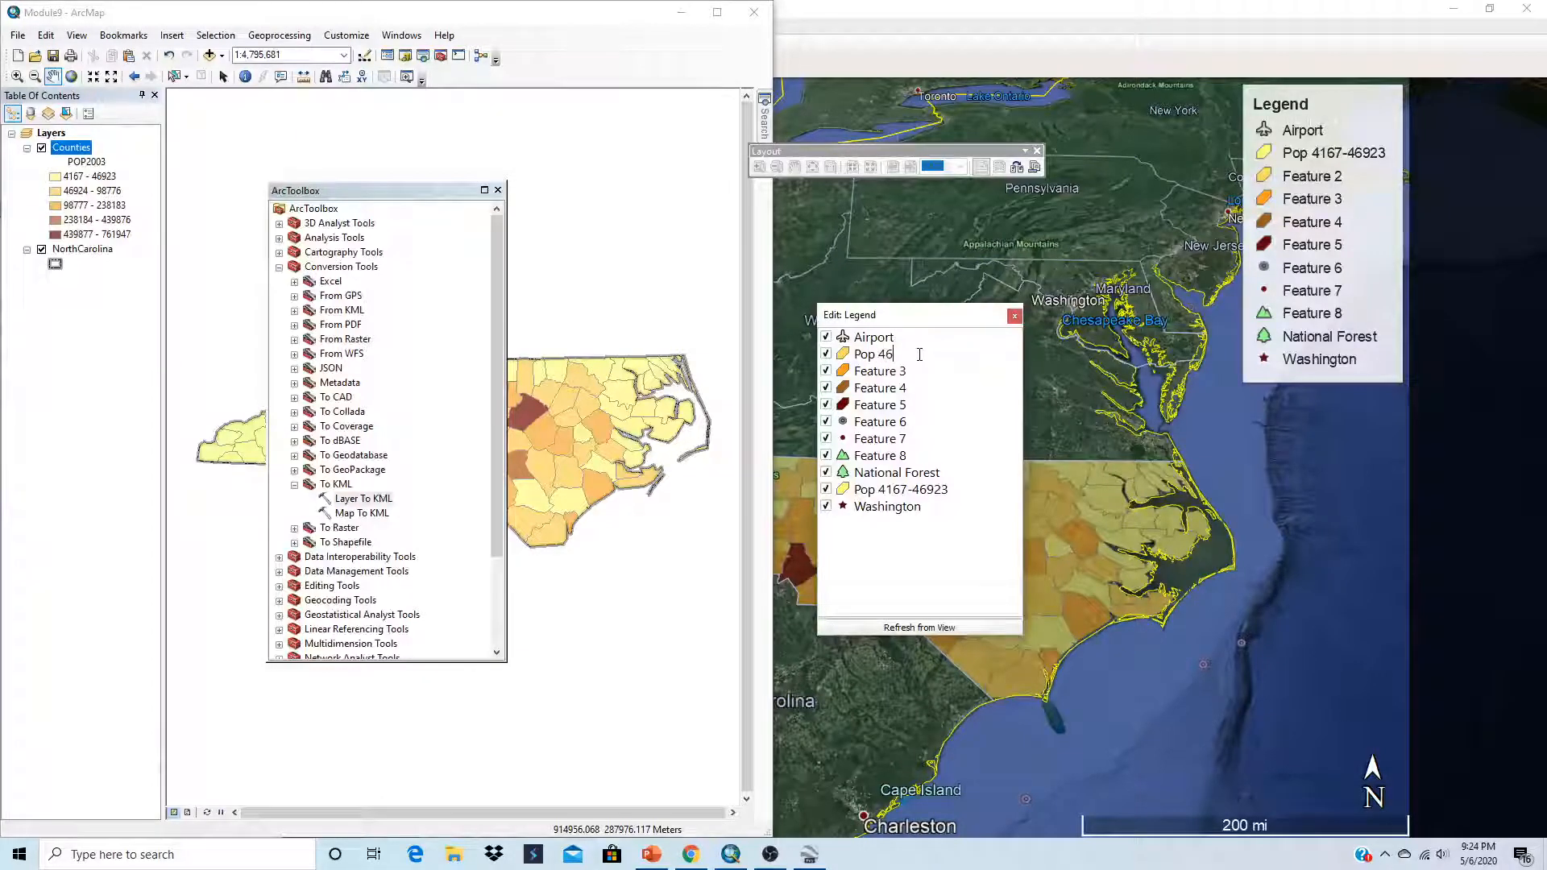
# Try to copy the 46924 - 98776 class label from ArcMap into the "Pop 46" entry of the Google Earth legend.
pyautogui.click(68, 193)
pyautogui.click(75, 194)
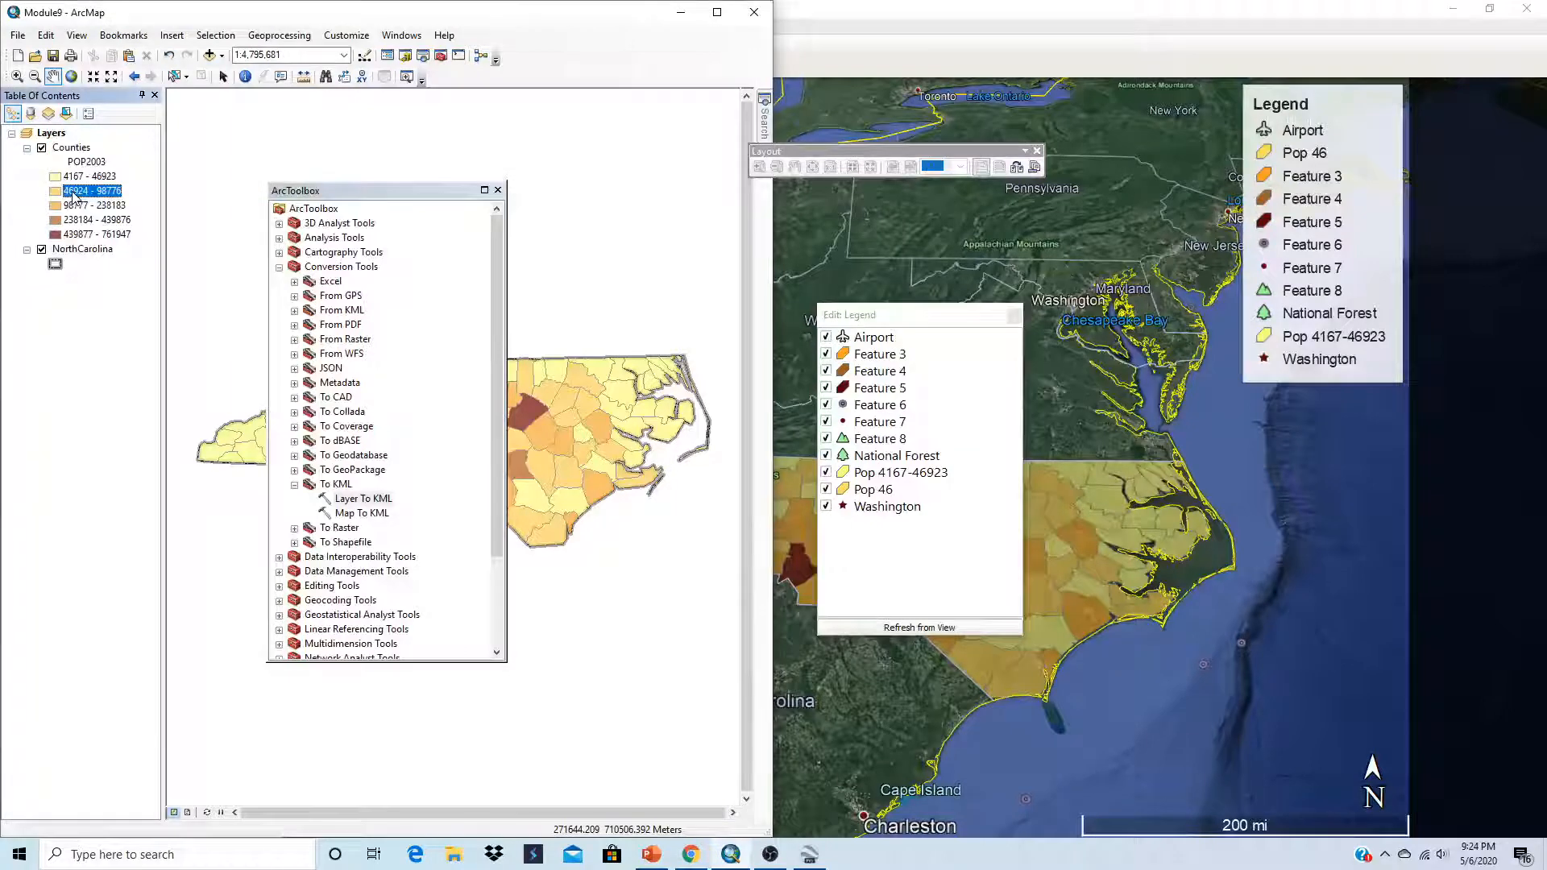
pyautogui.click(80, 191)
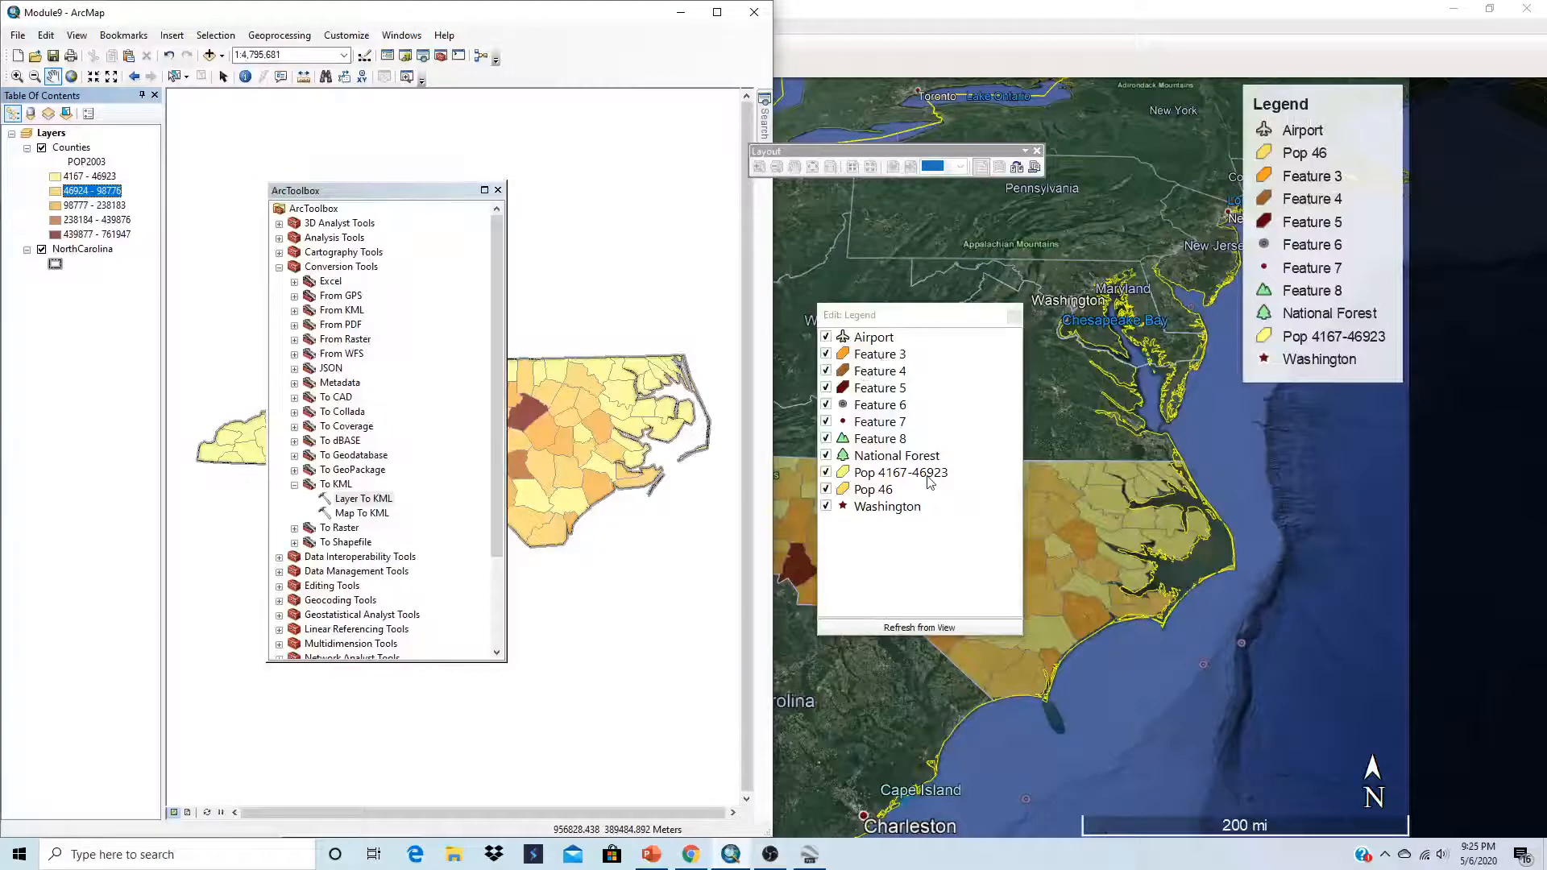
pyautogui.click(878, 490)
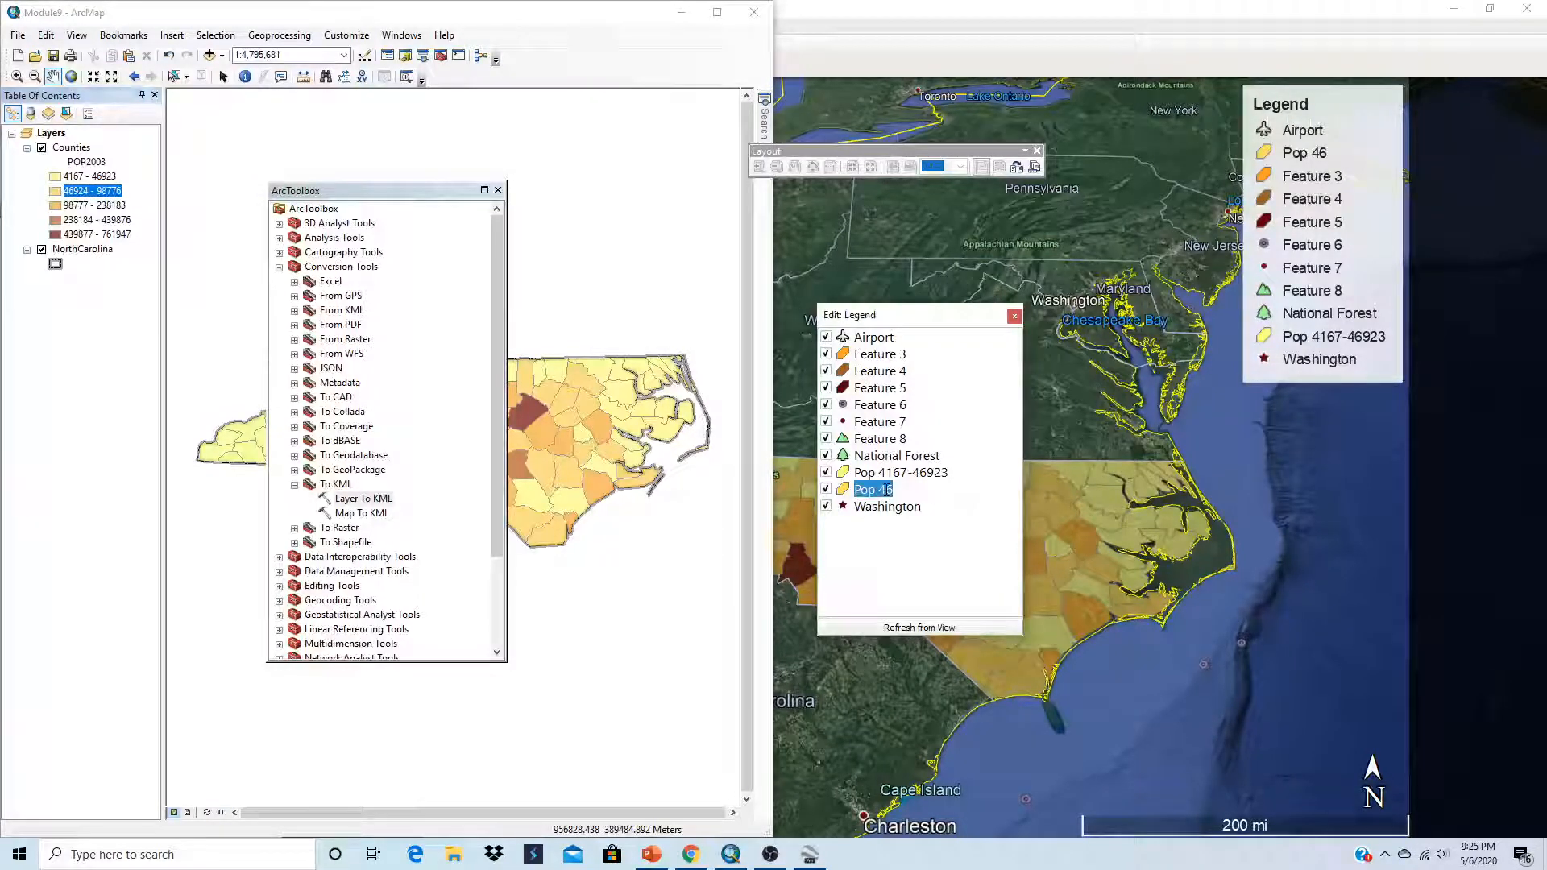
pyautogui.hotkey('ctrl', 'v')
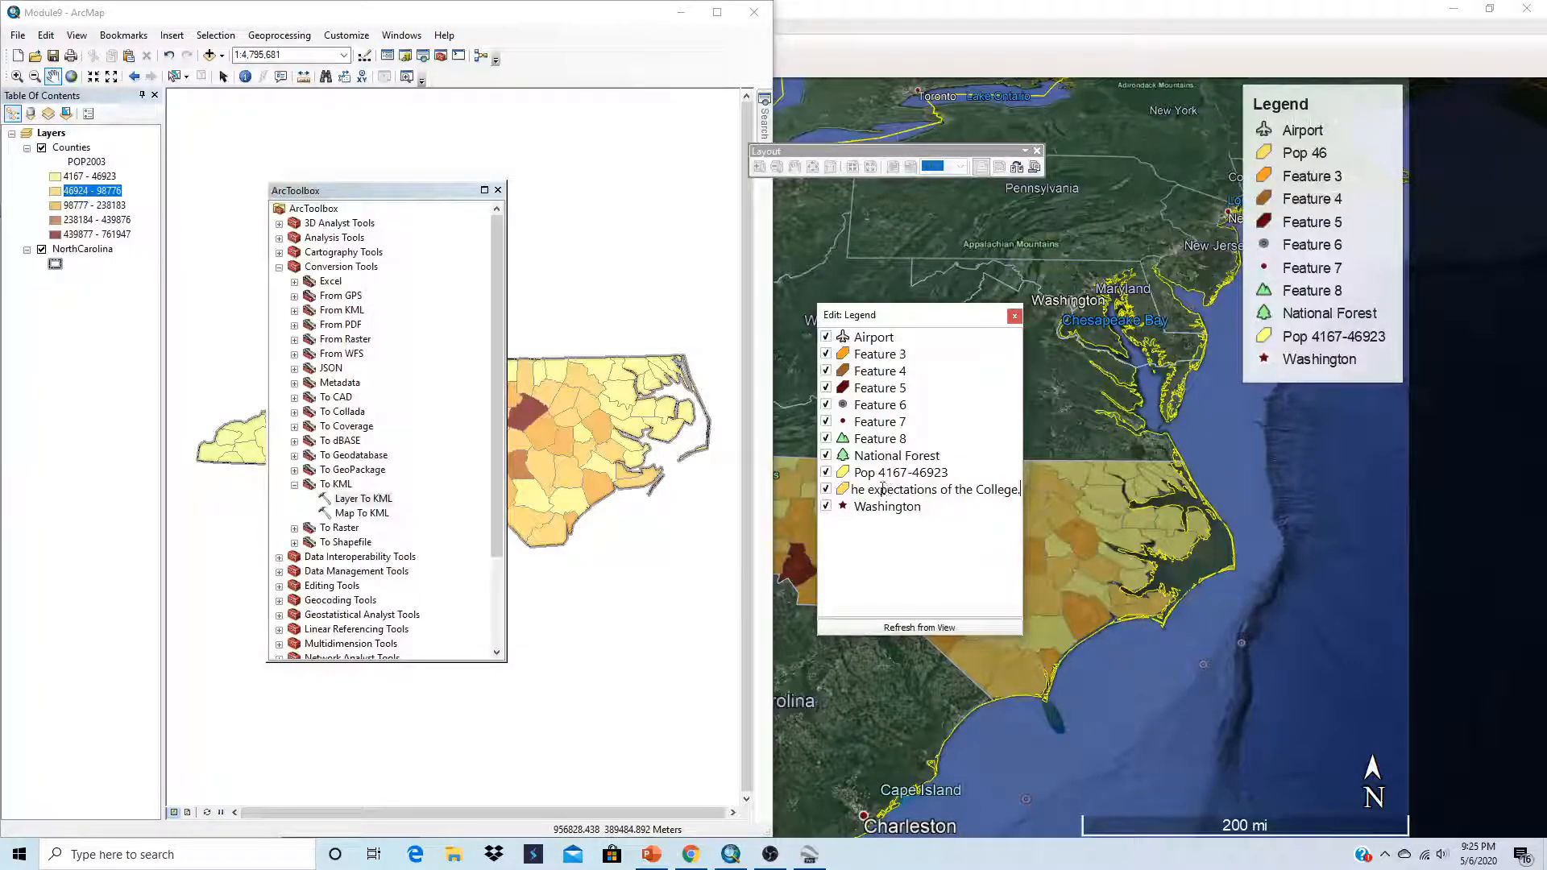
pyautogui.moveTo(853, 490); pyautogui.dragTo(824, 502)
pyautogui.press('BackSpace')
pyautogui.hotkey('ctrl', 'v')
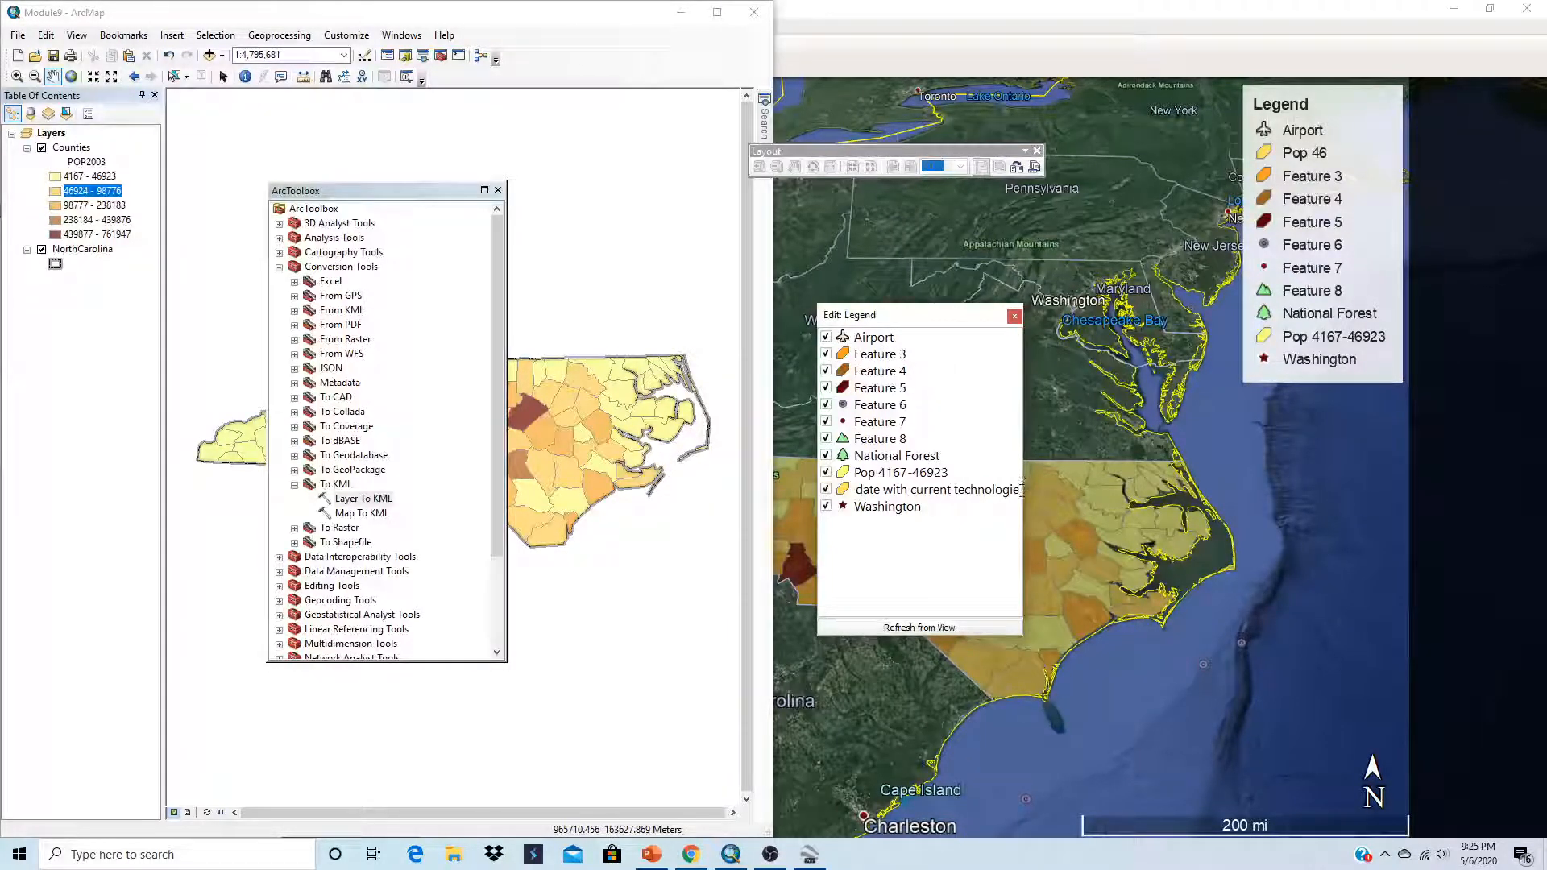
pyautogui.moveTo(1021, 489); pyautogui.dragTo(838, 492)
pyautogui.press('BackSpace')
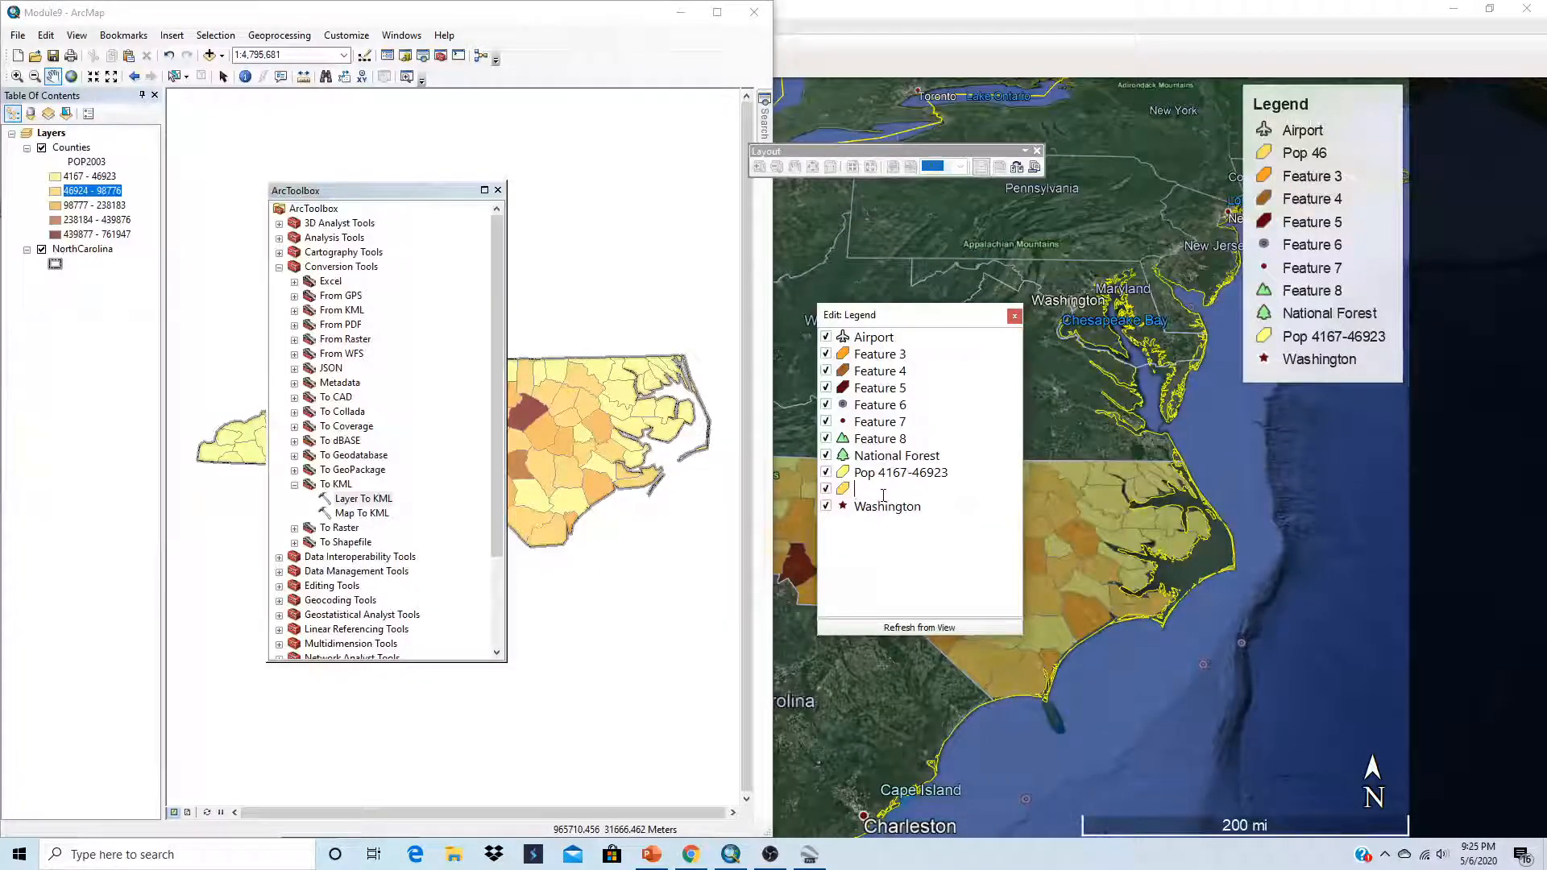
pyautogui.write('Pop 46924')
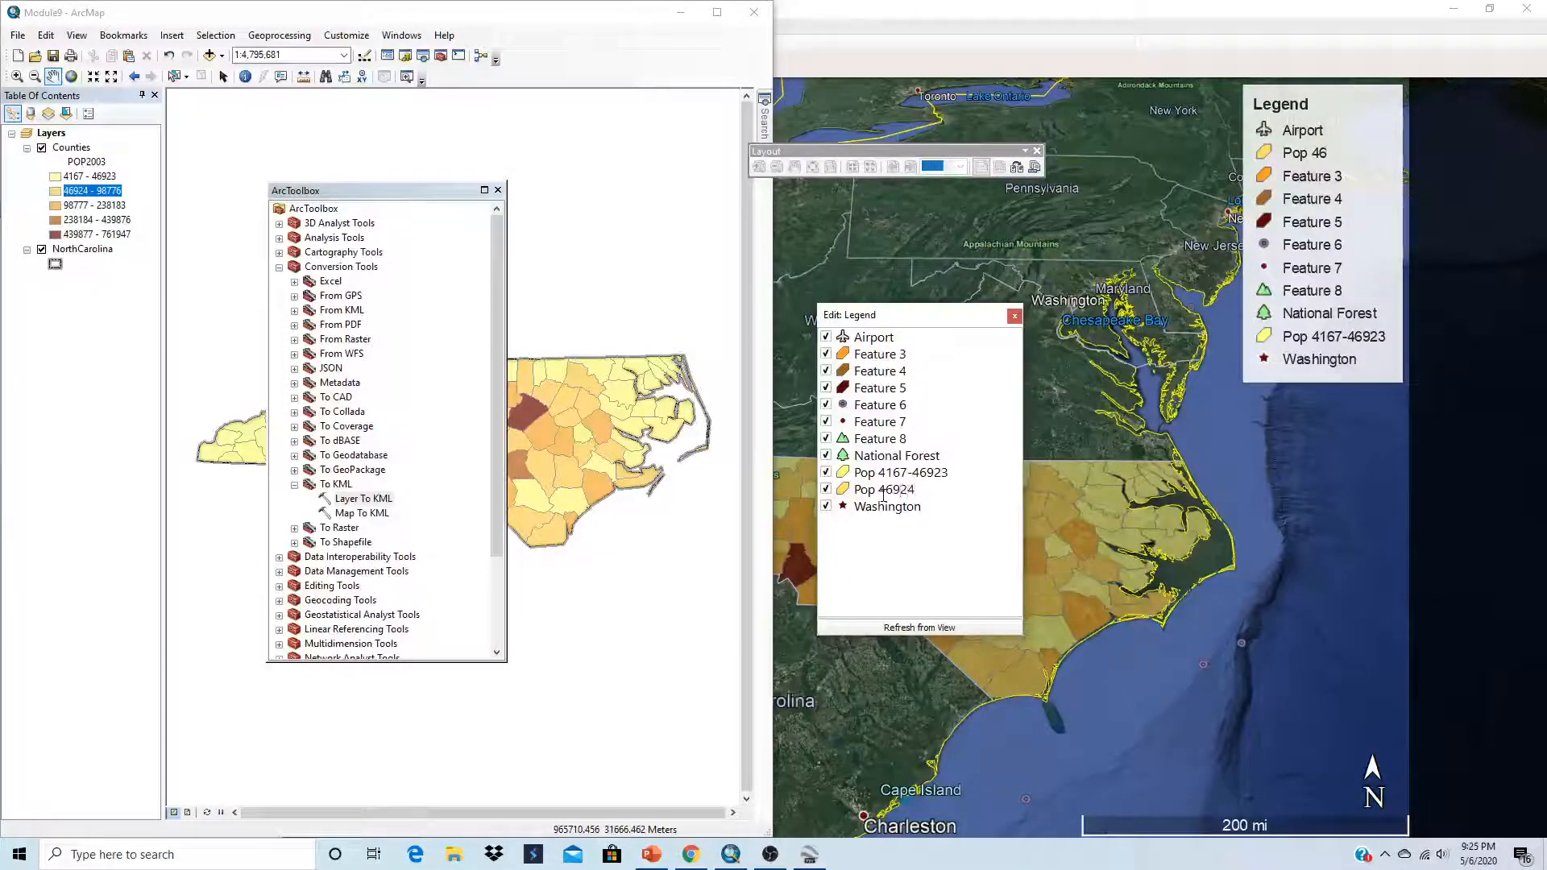
pyautogui.write('-98776')
pyautogui.click(878, 356)
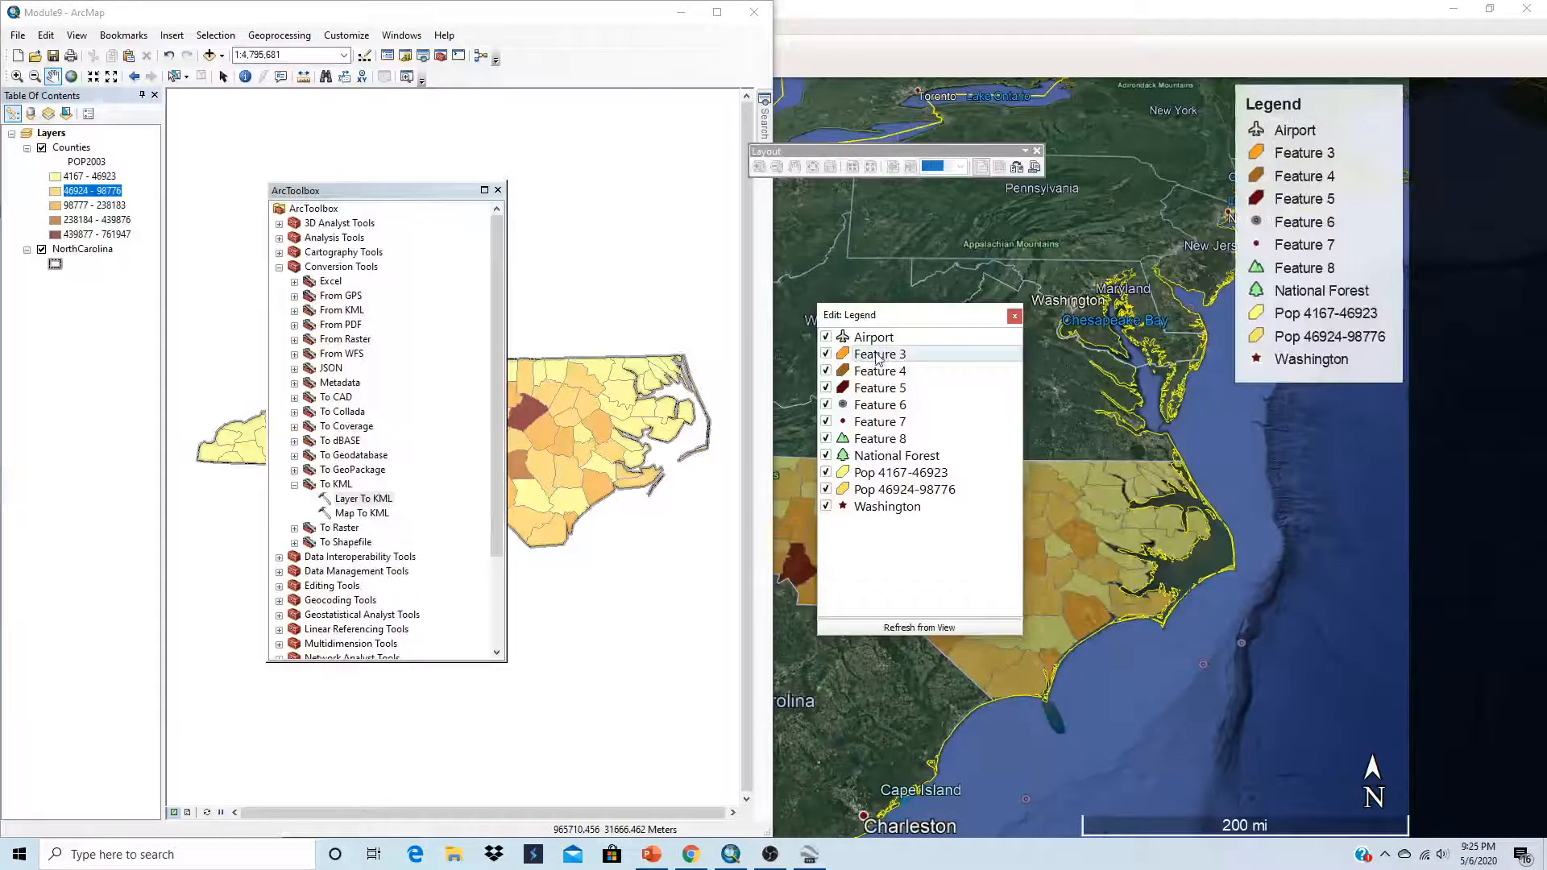
pyautogui.click(877, 359)
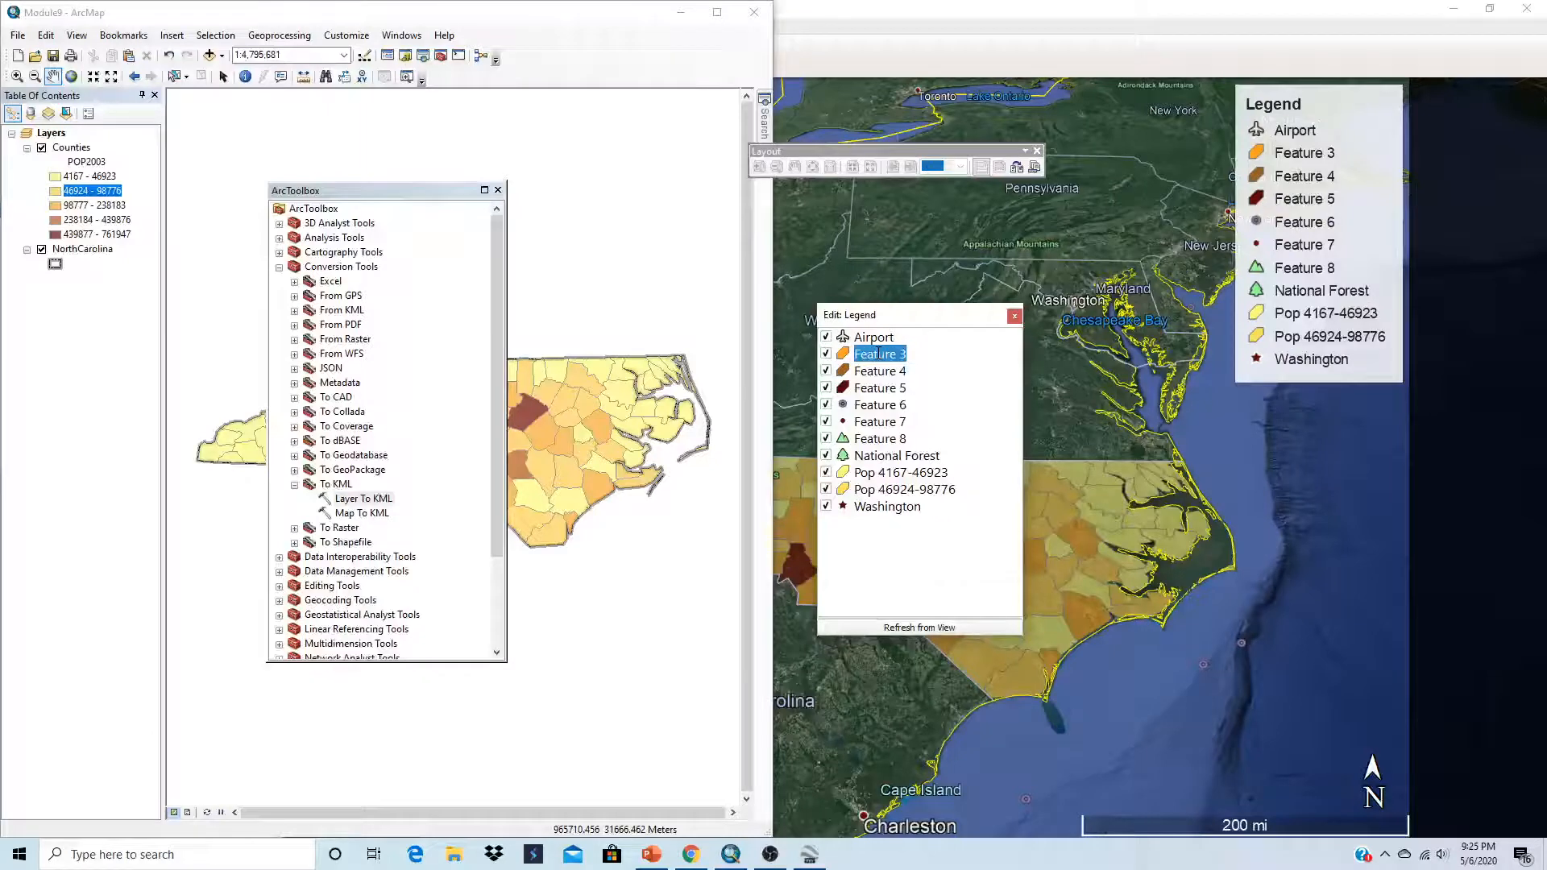
pyautogui.write('98777-')
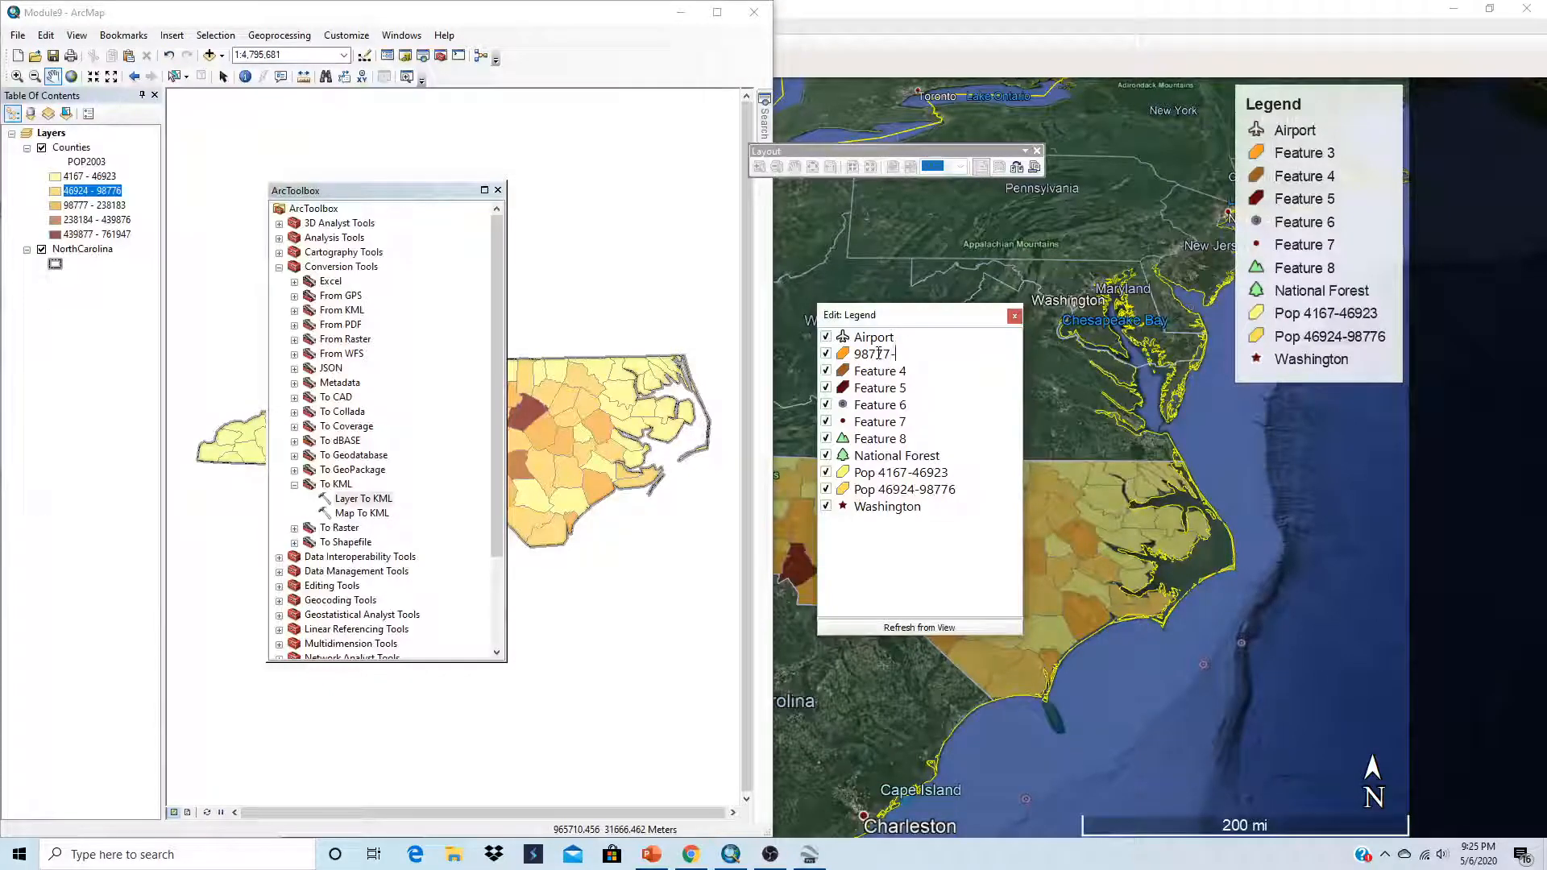
pyautogui.write('238')
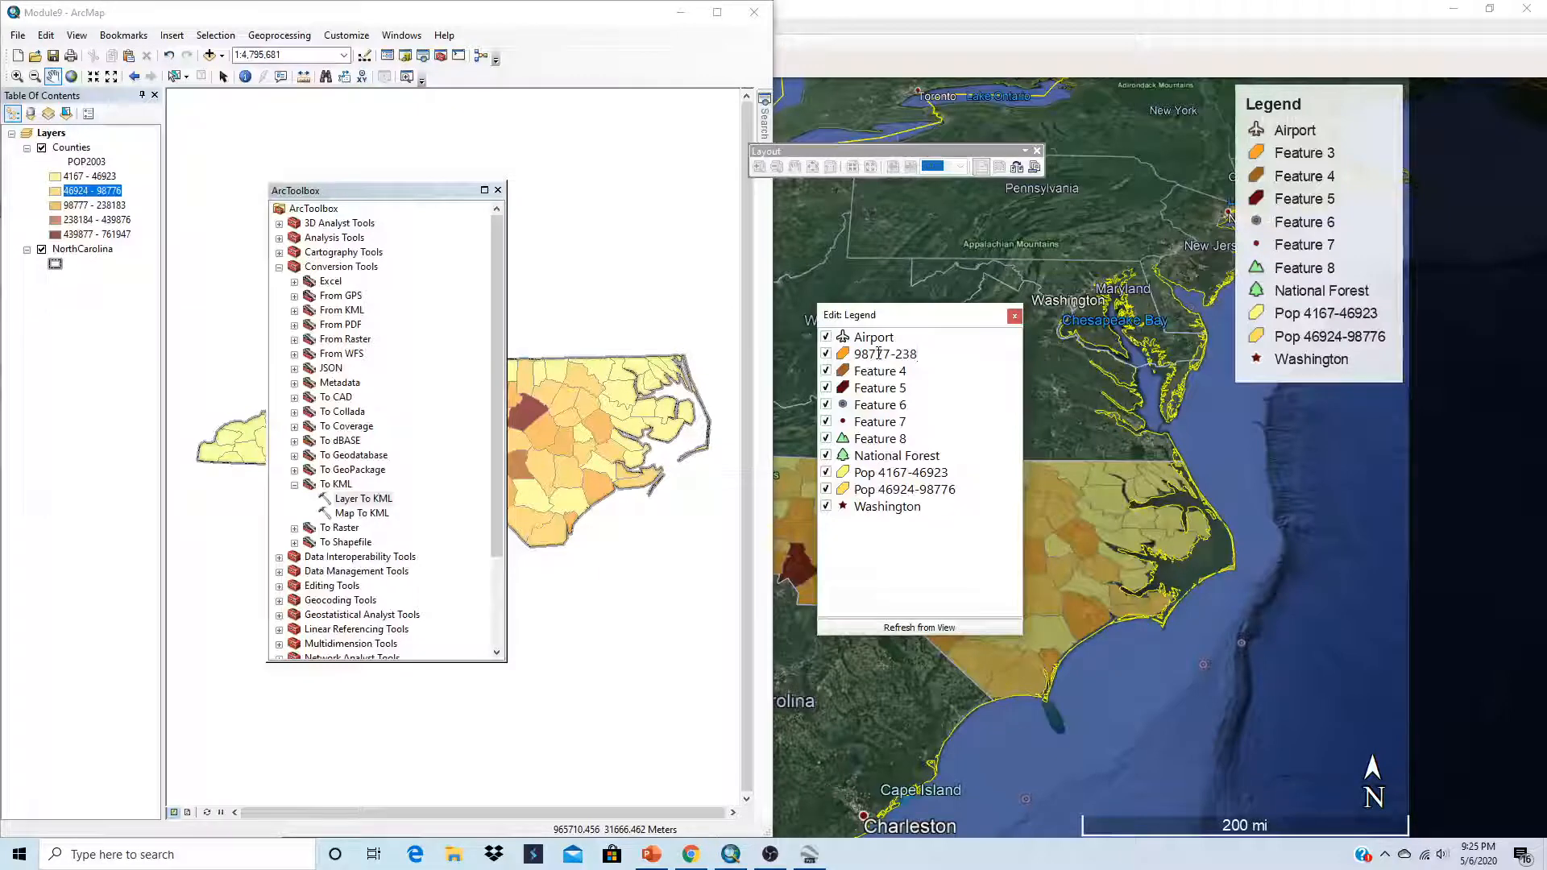
pyautogui.write('3')
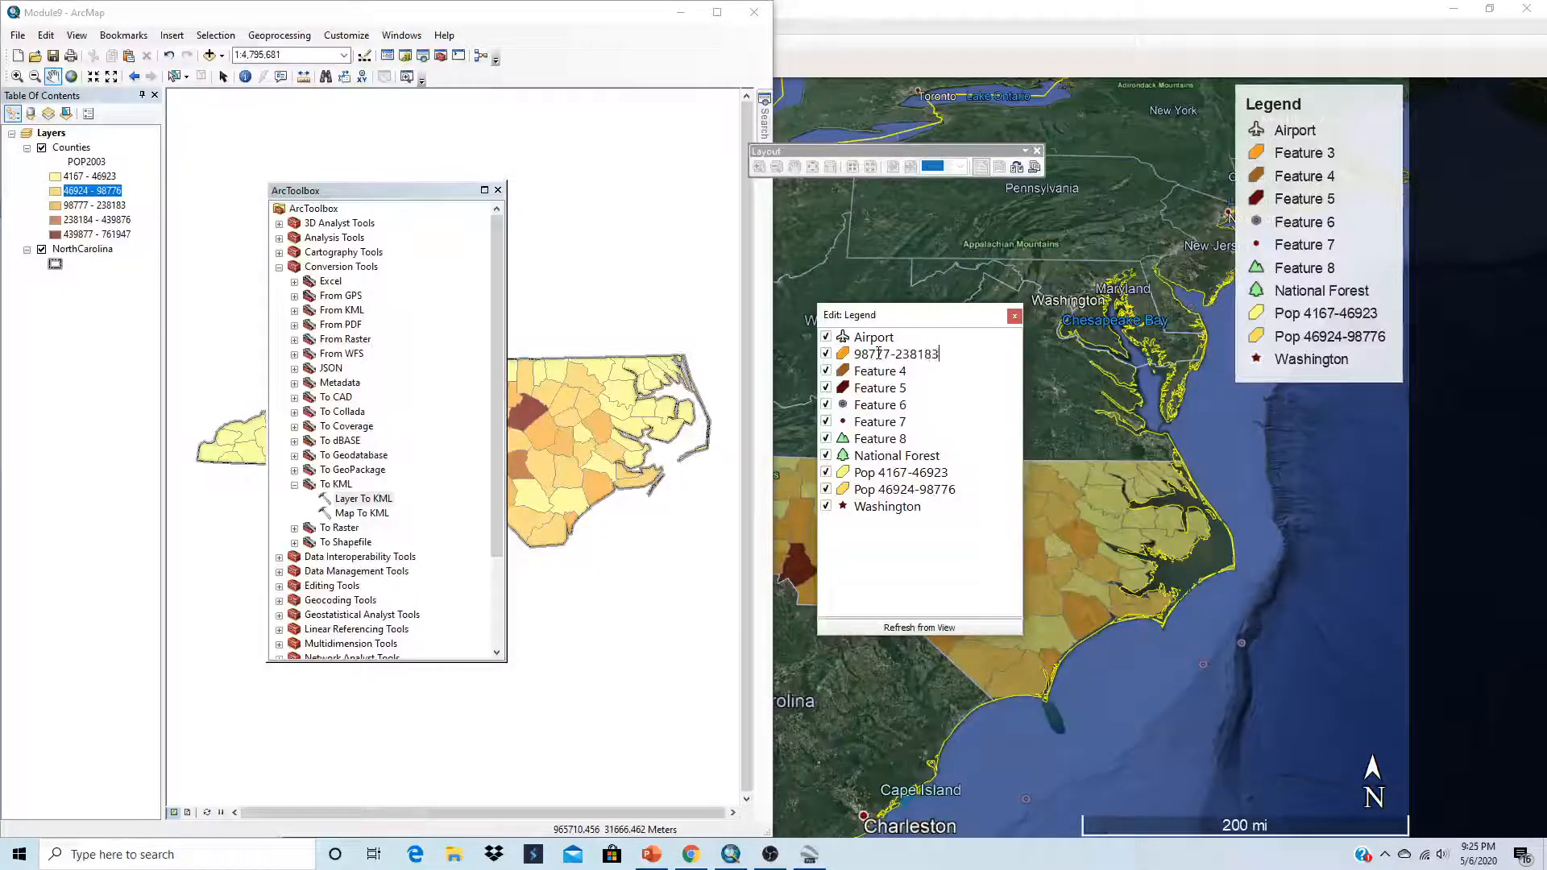
pyautogui.press('Home')
pyautogui.write('Pop')
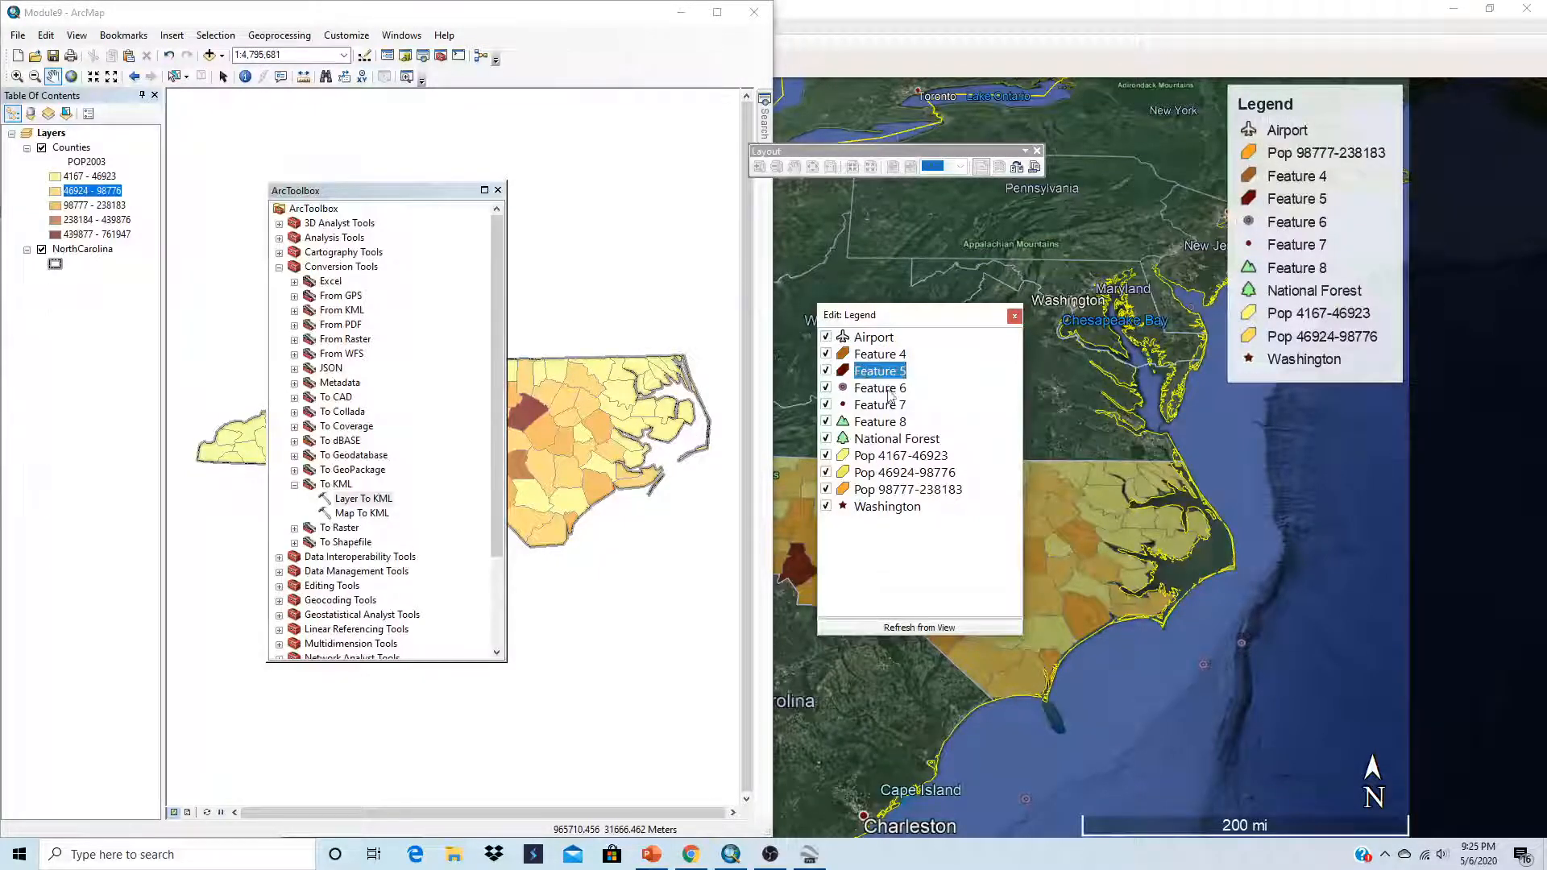
pyautogui.click(870, 355)
pyautogui.click(870, 355)
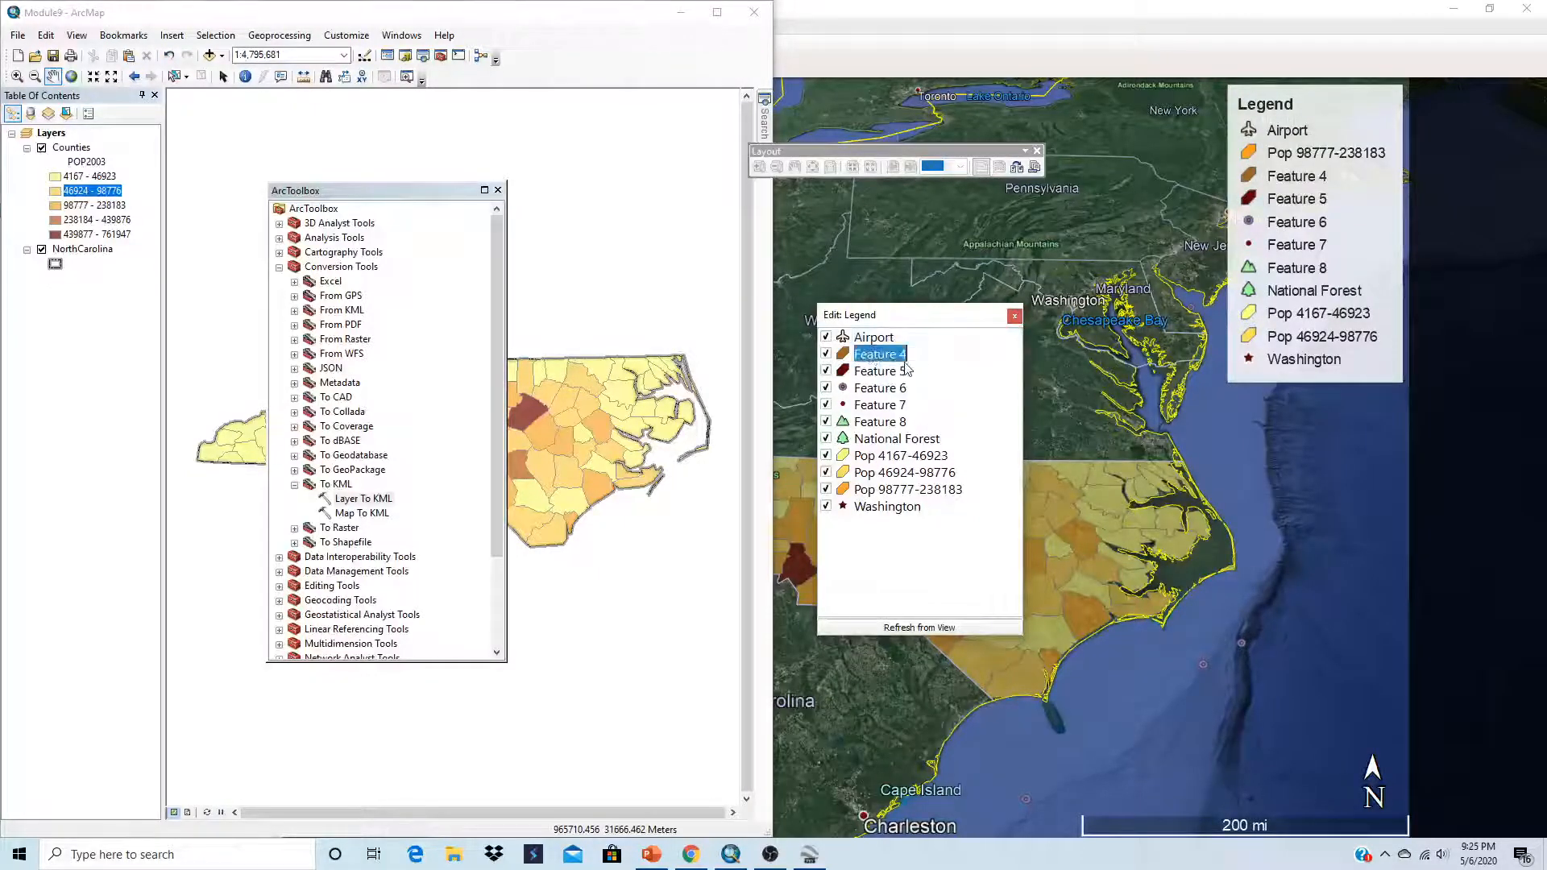
pyautogui.write('238')
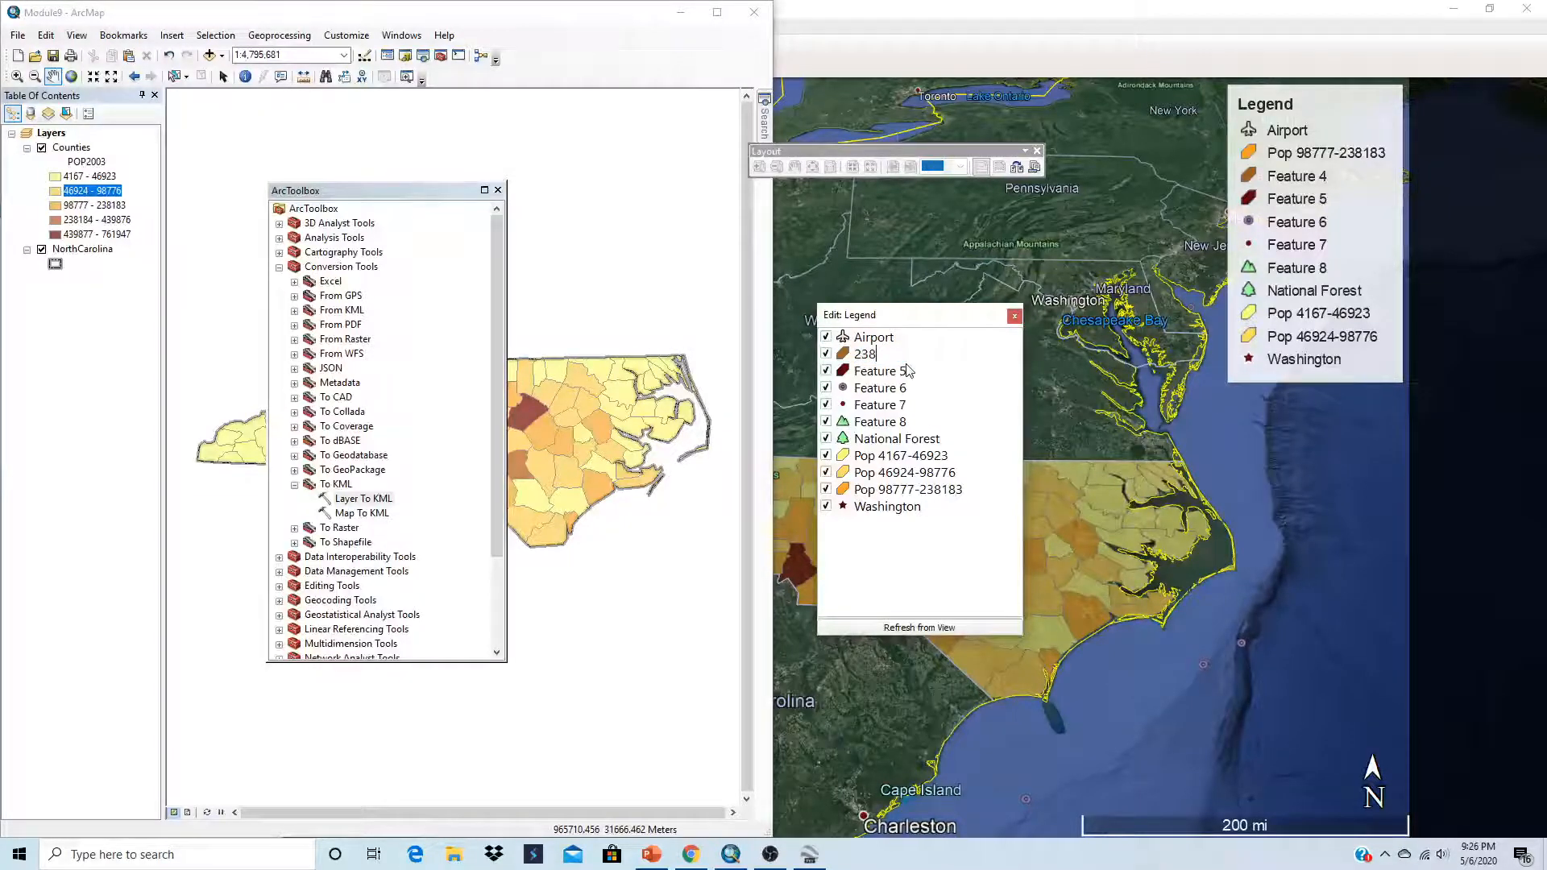
pyautogui.write('184-')
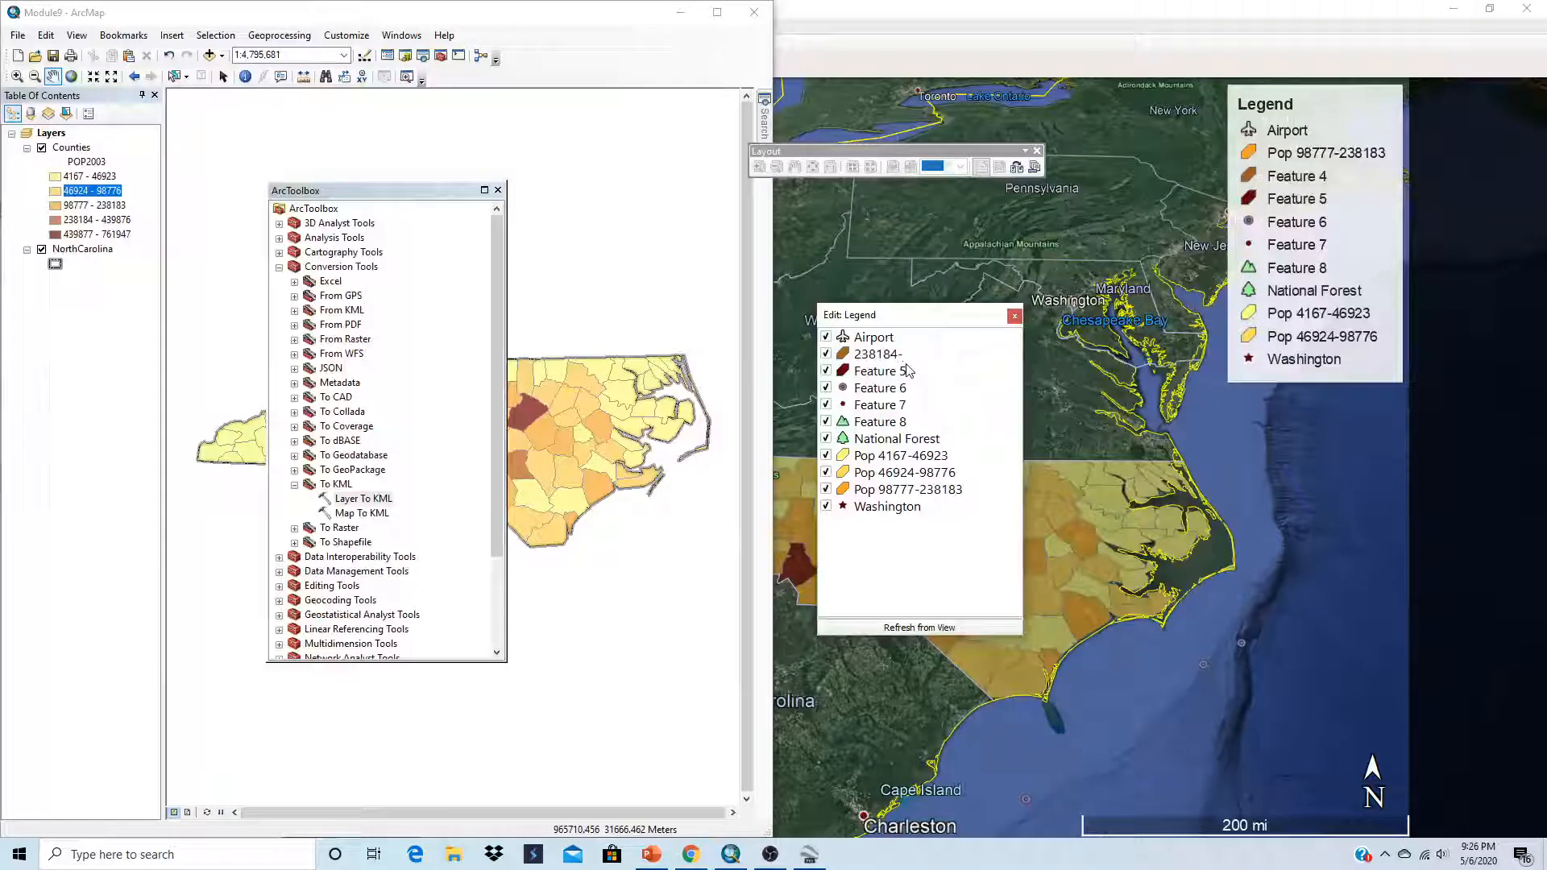
pyautogui.press('Left')
pyautogui.press('Left')
pyautogui.press('Left')
pyautogui.press('Left')
pyautogui.write('Pop')
pyautogui.press('Right')
pyautogui.press('Right')
pyautogui.press('Right')
pyautogui.press('Right')
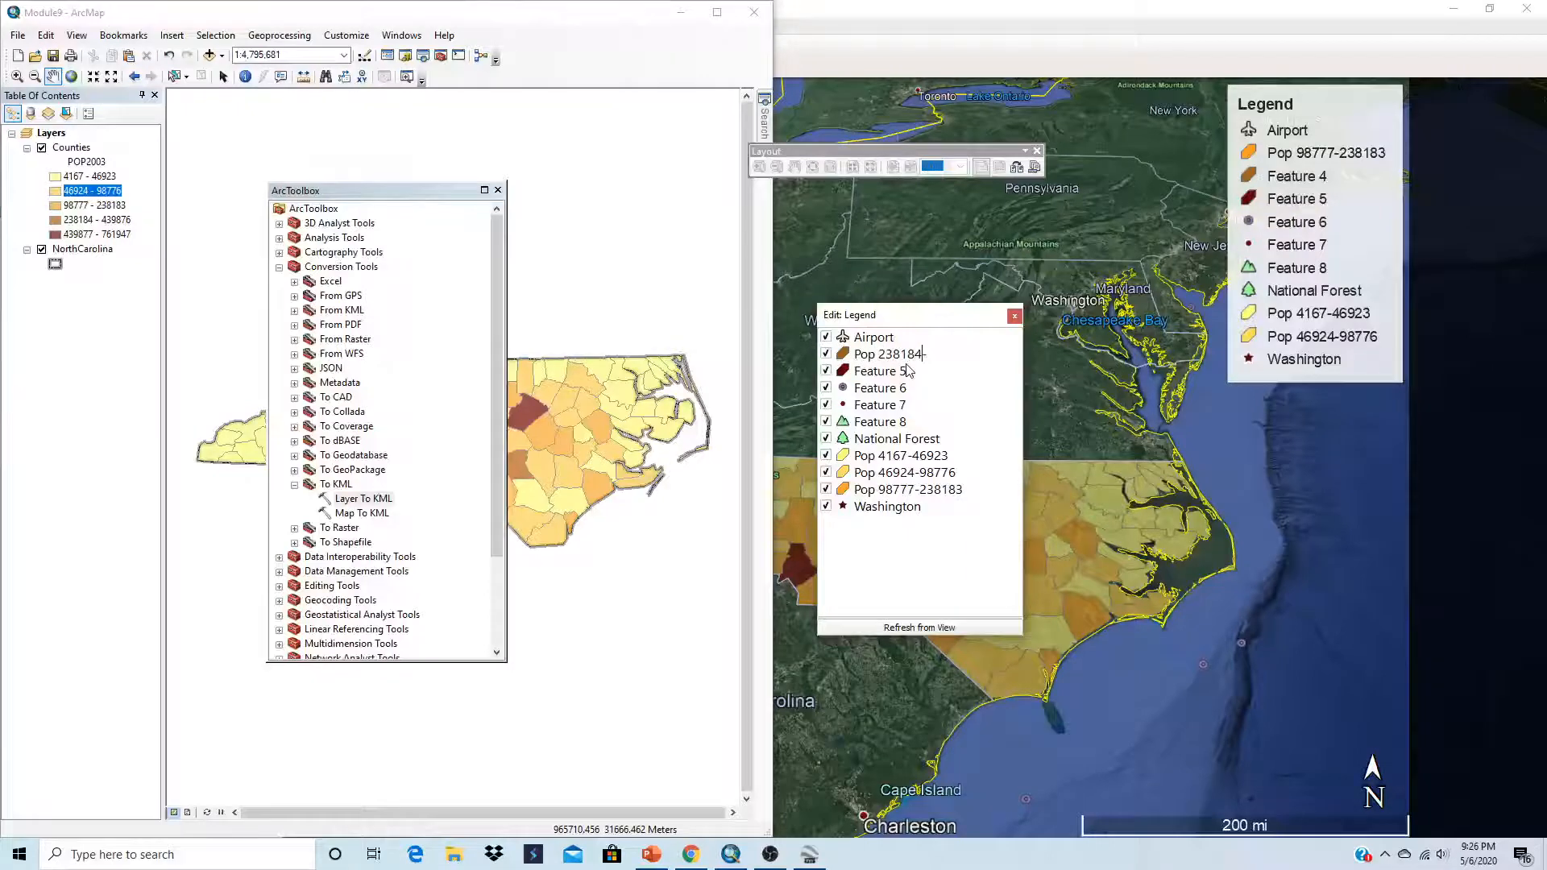
pyautogui.press('Right')
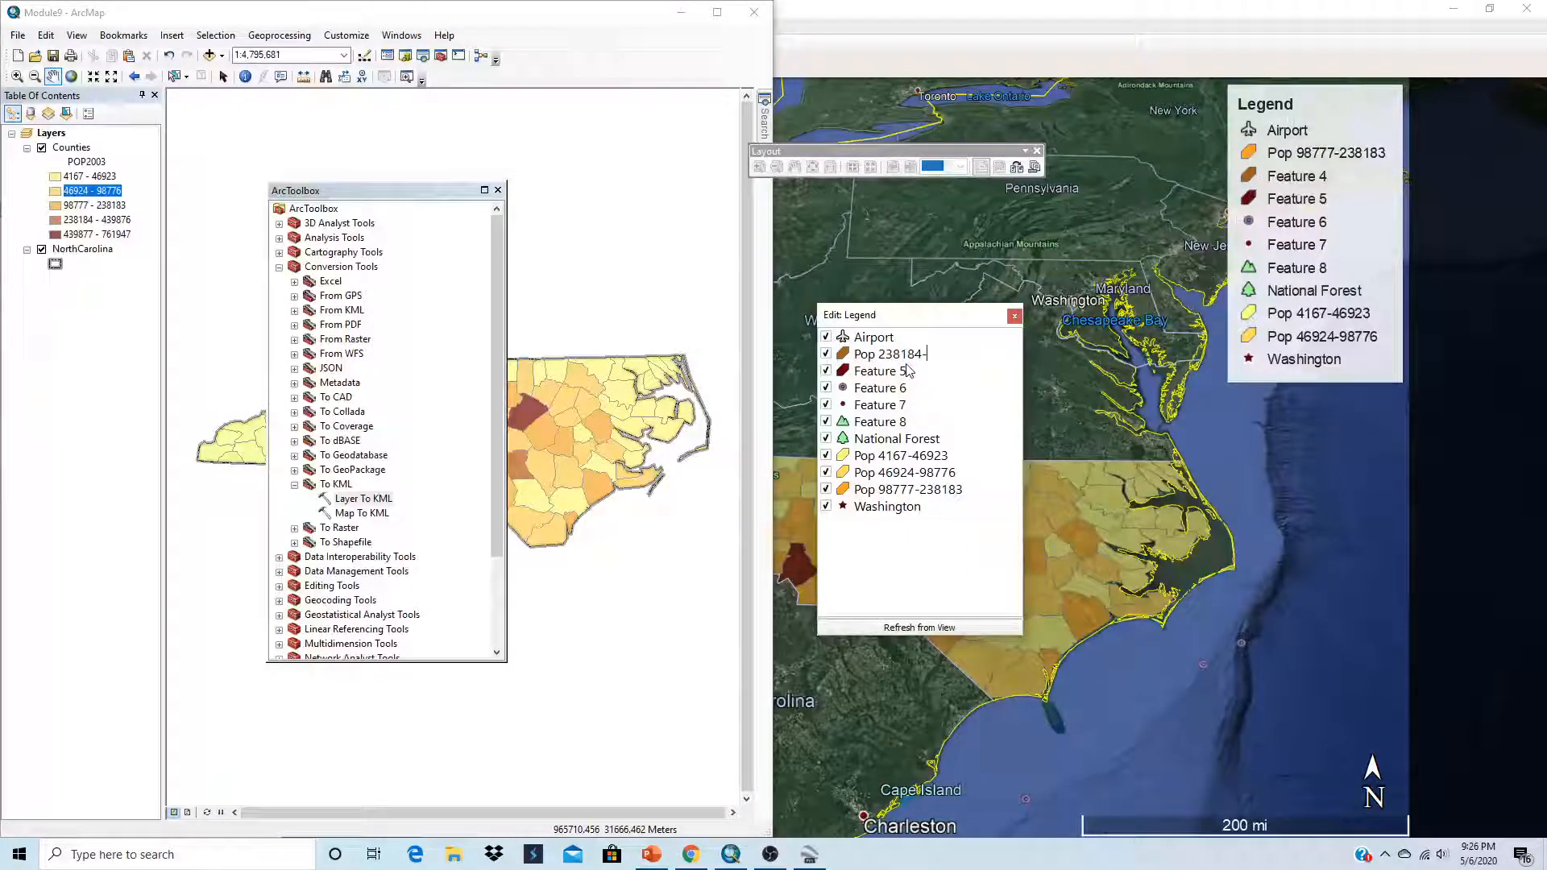
pyautogui.write('439876')
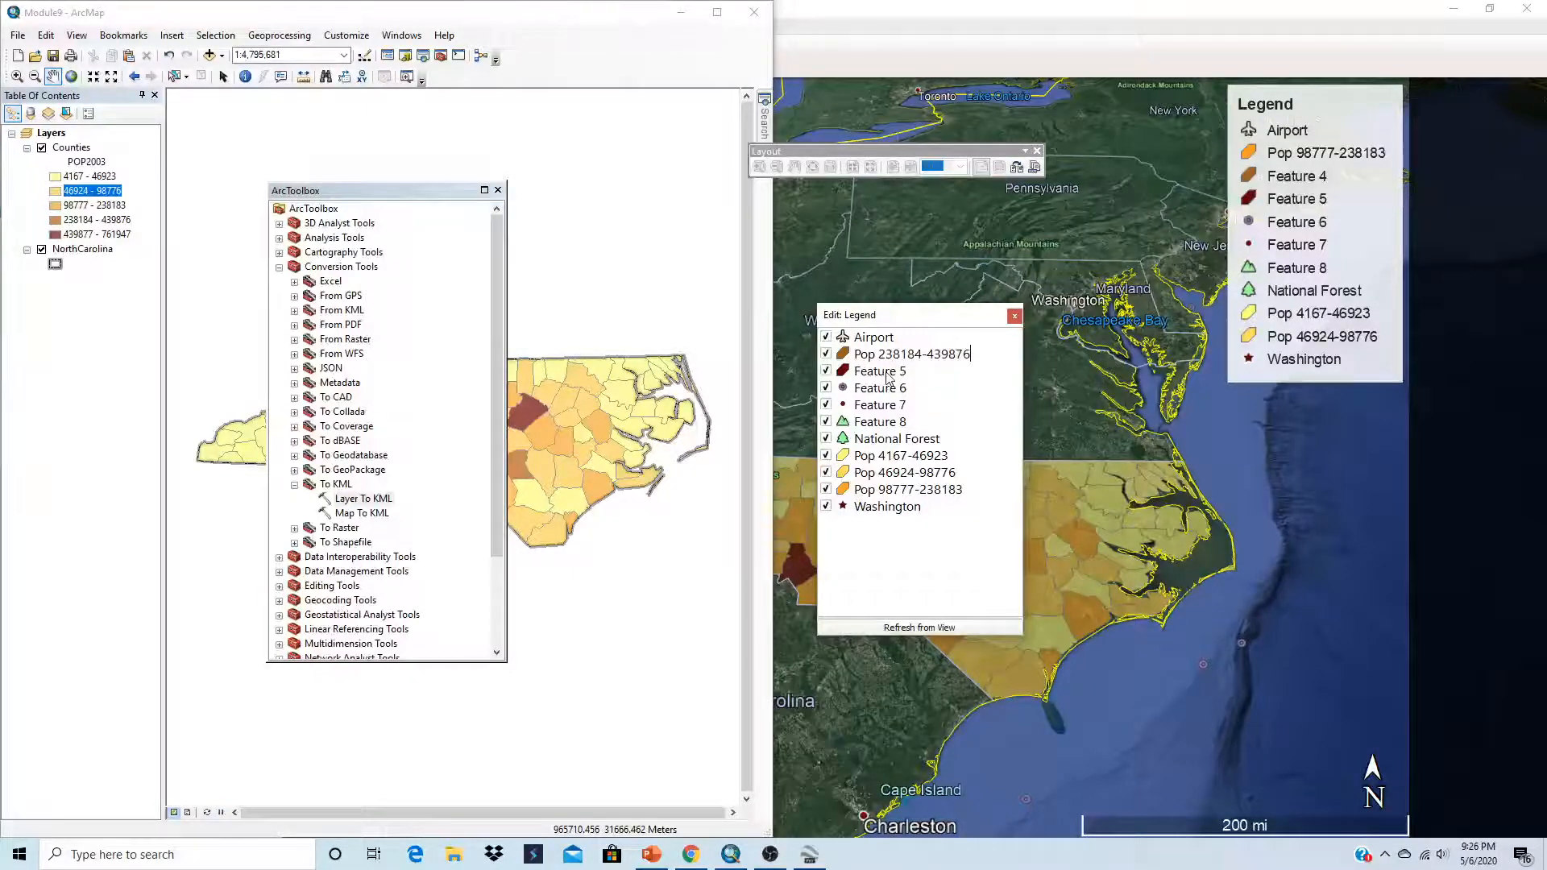
pyautogui.click(886, 373)
pyautogui.click(886, 355)
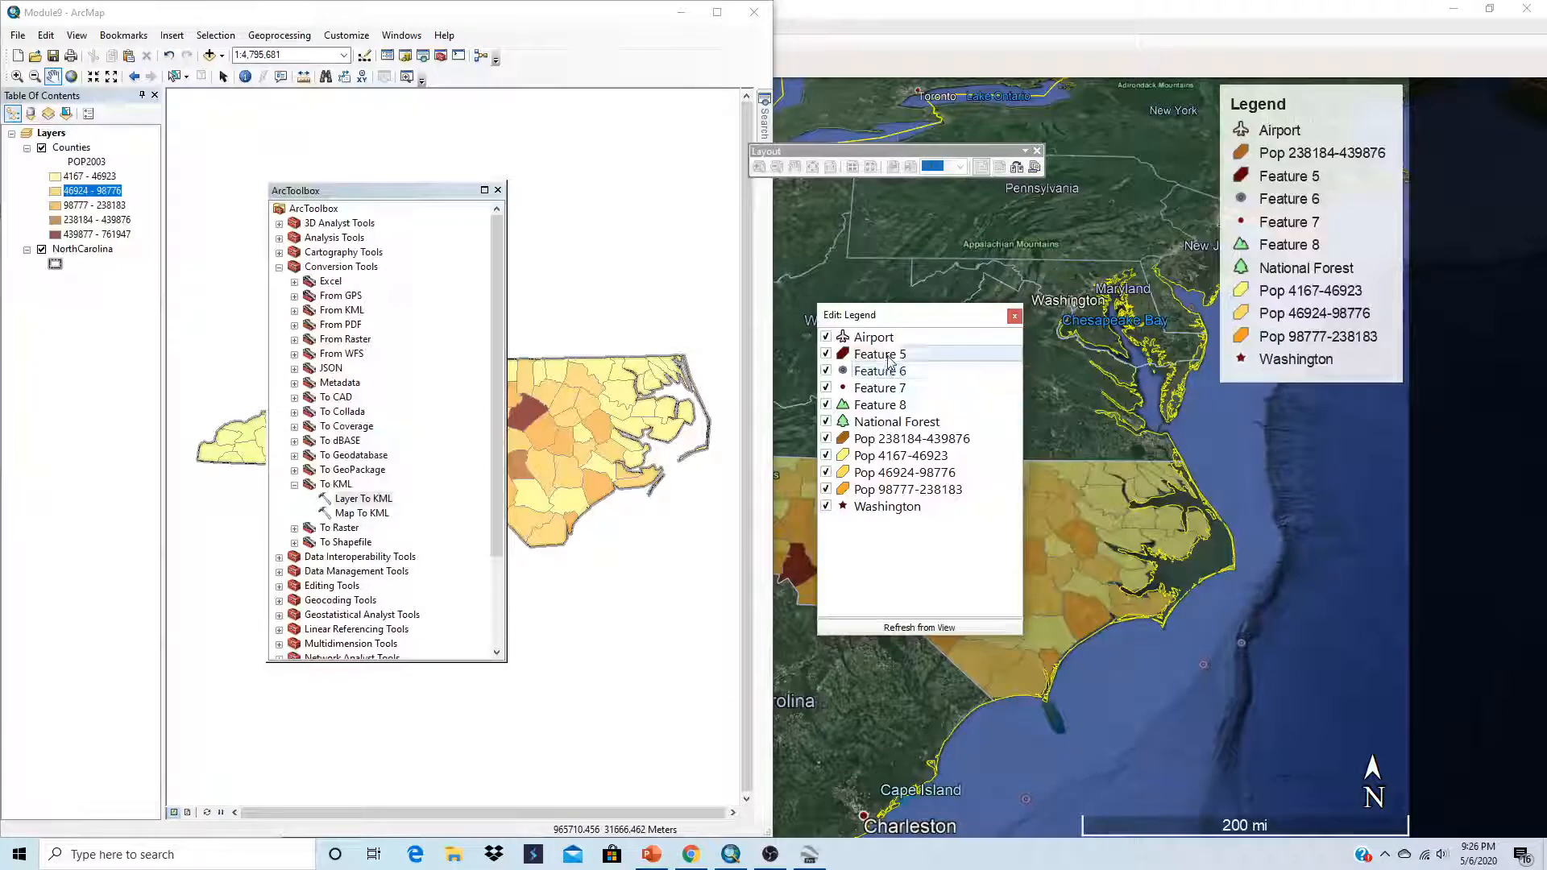
pyautogui.rightClick(890, 358)
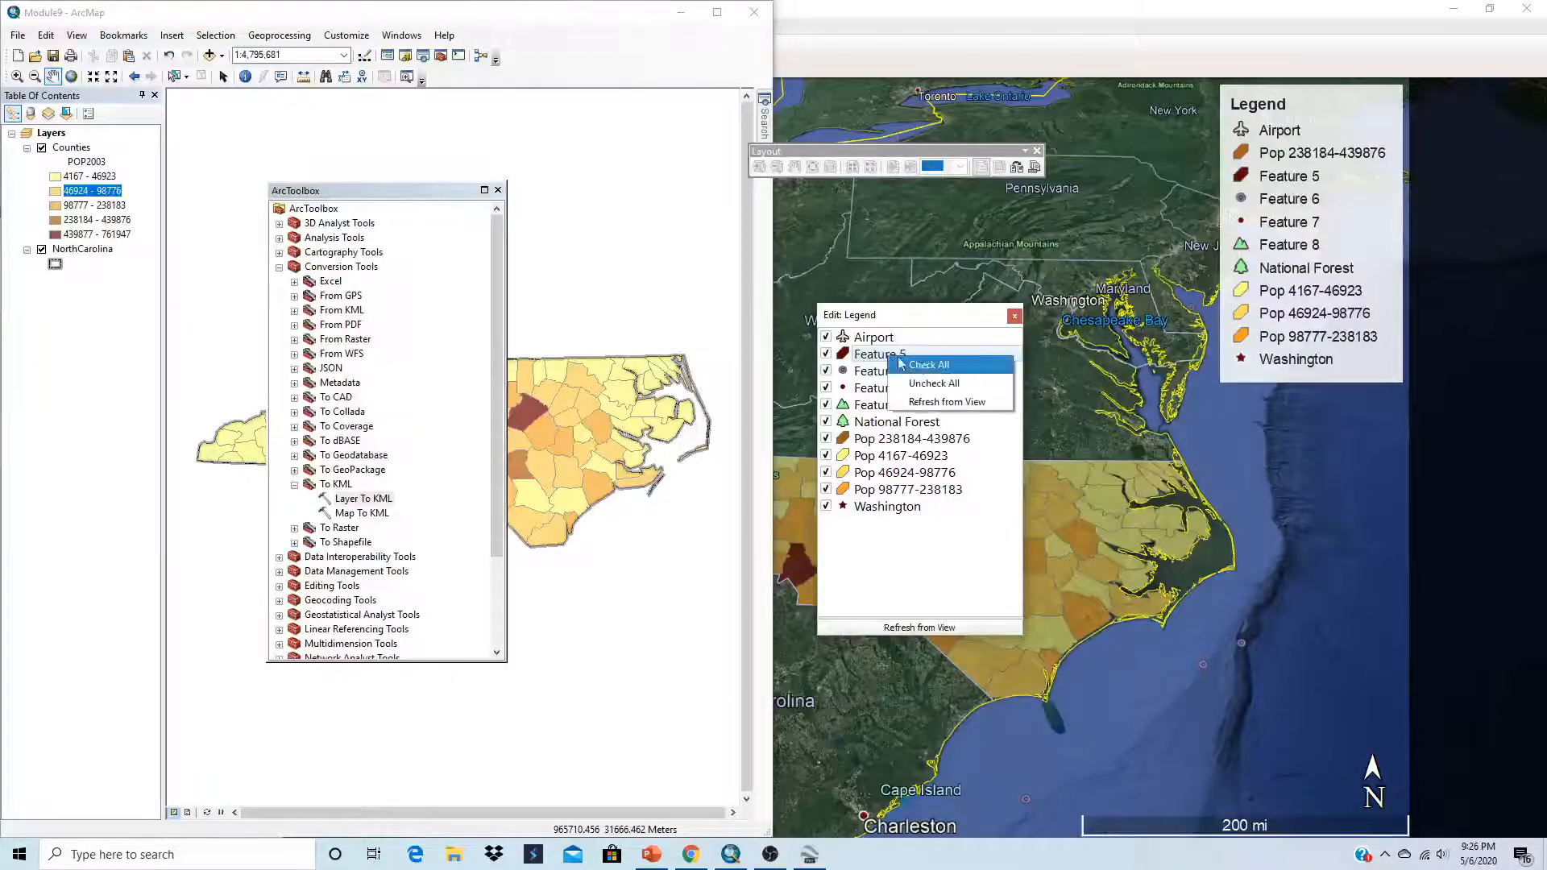
pyautogui.click(928, 365)
pyautogui.click(876, 355)
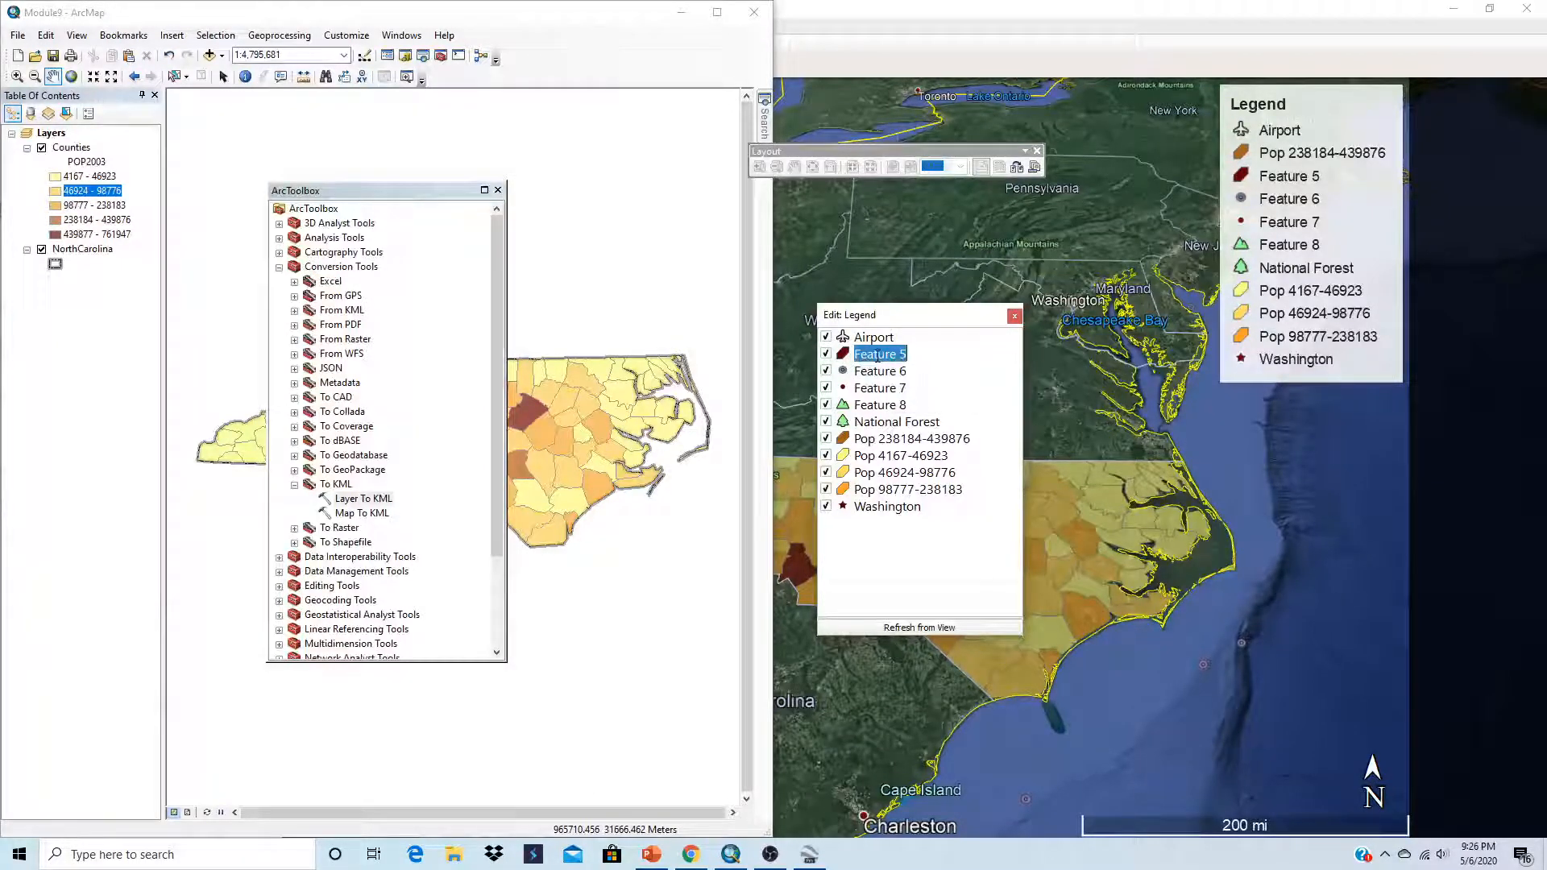
pyautogui.write('Pop')
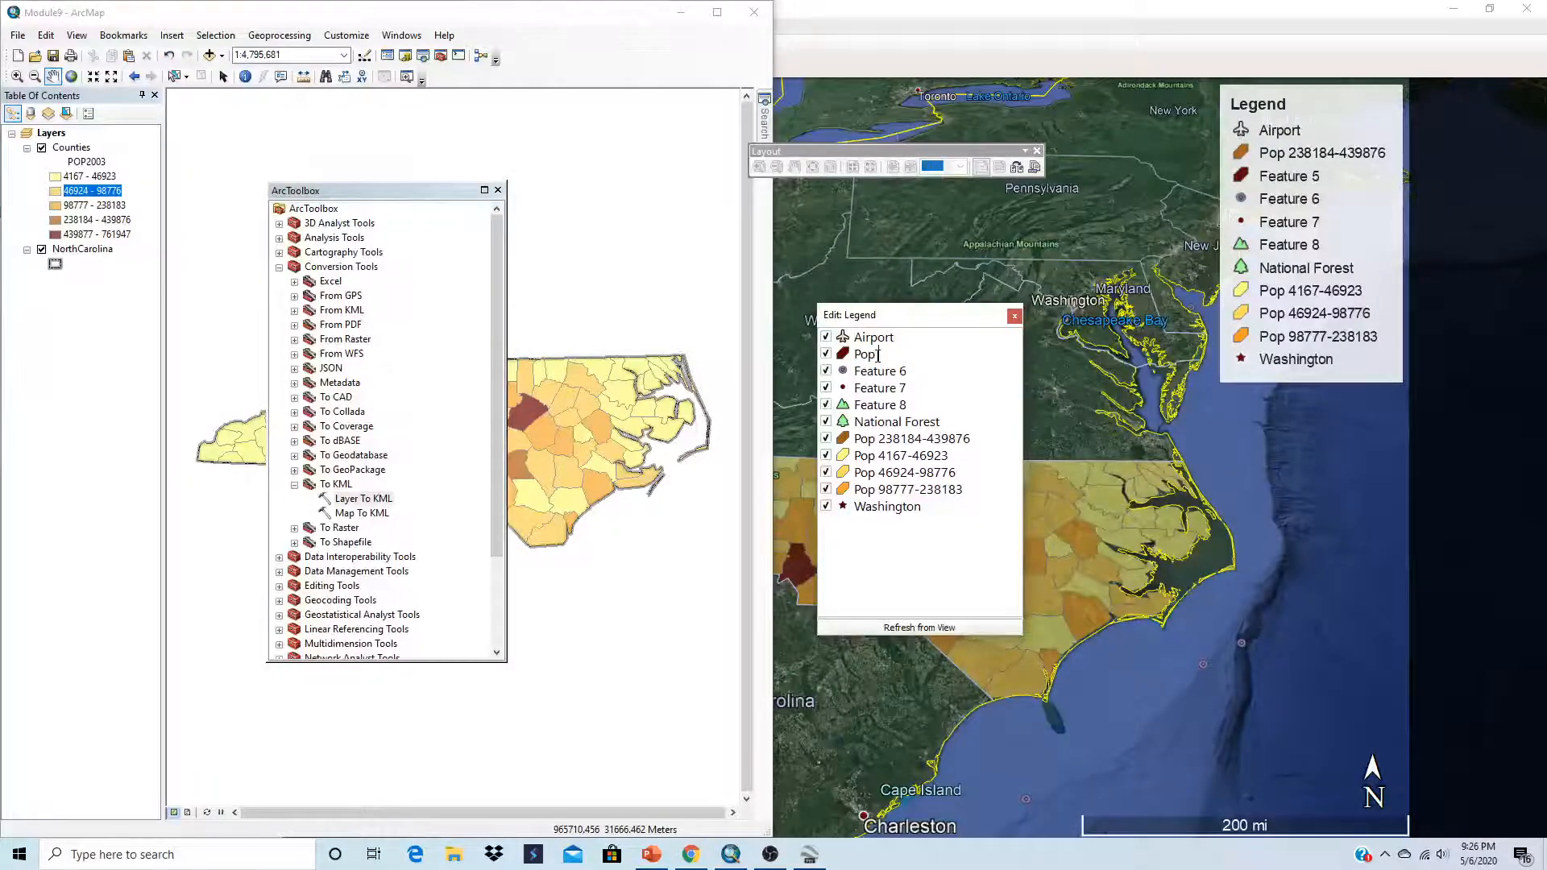
pyautogui.write(' 439877-7')
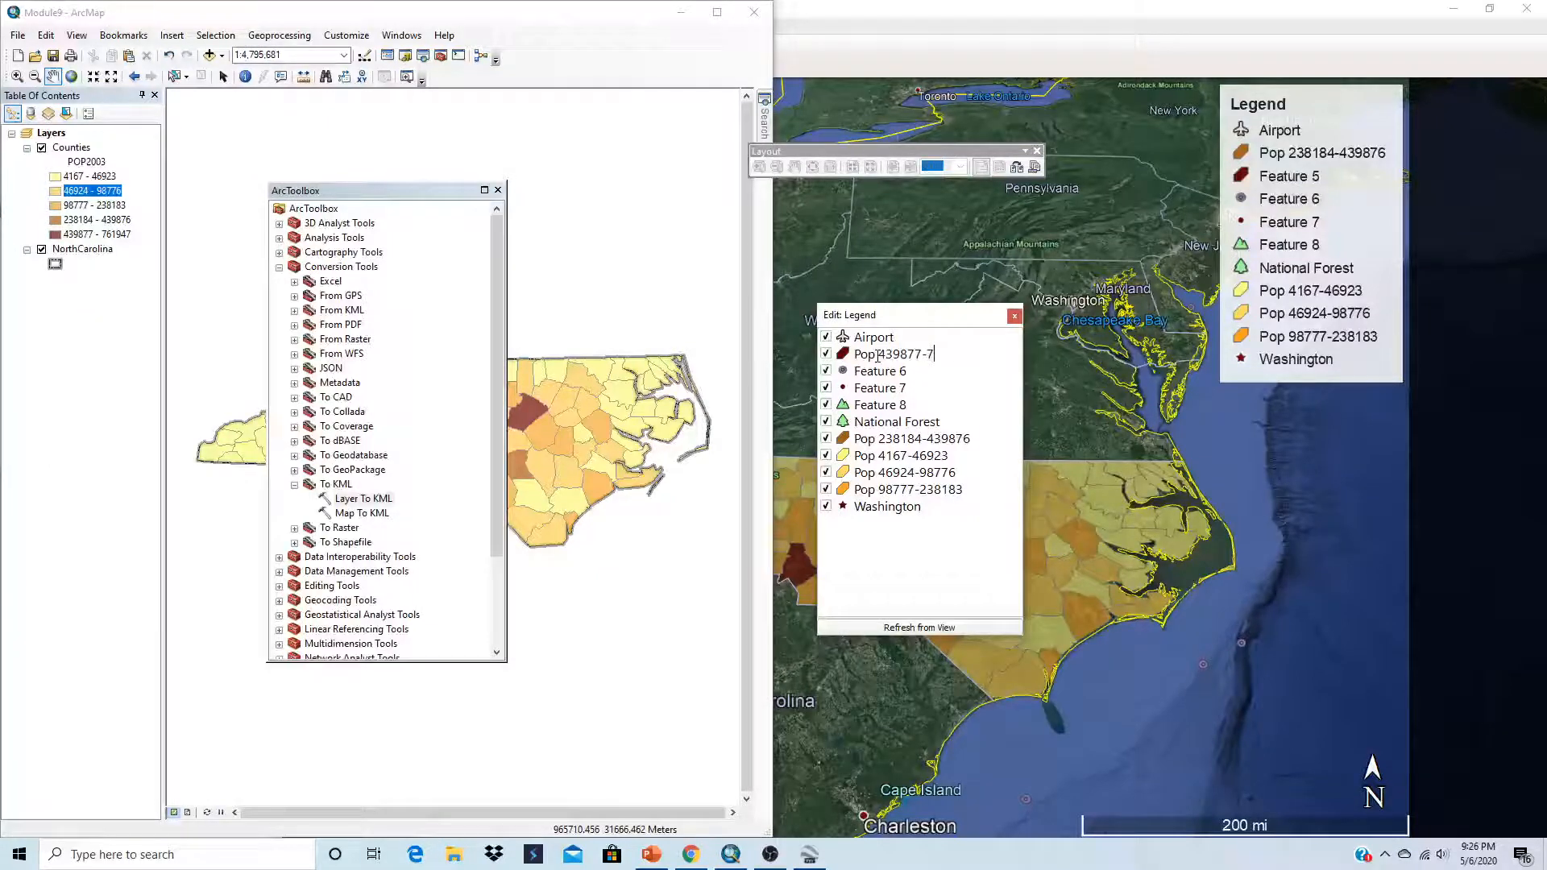
pyautogui.write('61947')
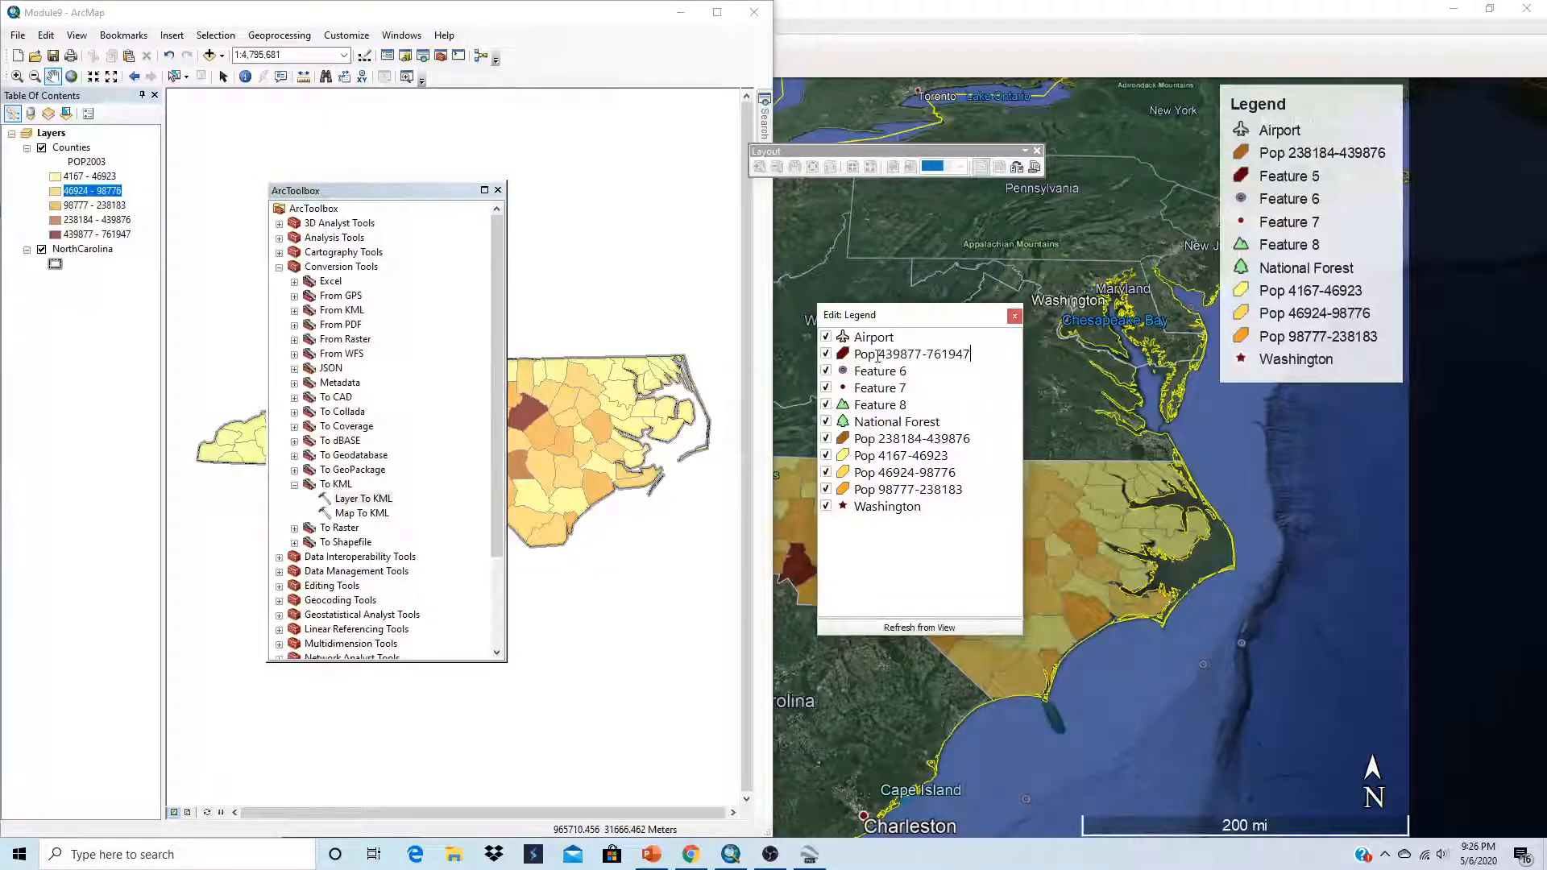
pyautogui.press('Return')
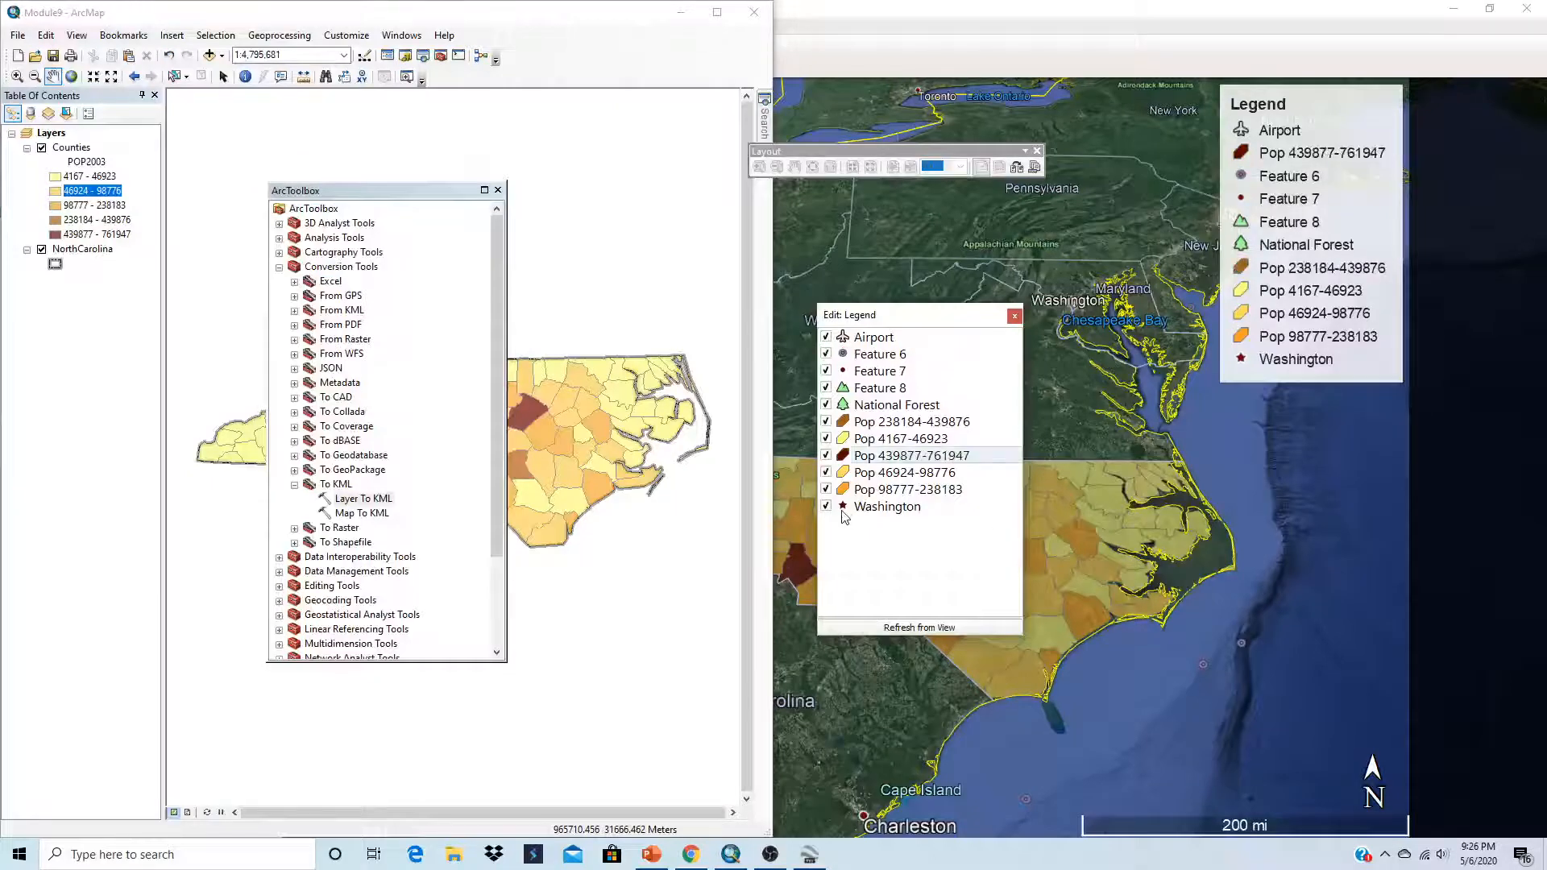
# Hide the Washington, National Forest, Feature 8, Feature 7, Feature 6 and Airport entries from the legend, and minimize the ArcMap window.
pyautogui.click(827, 508)
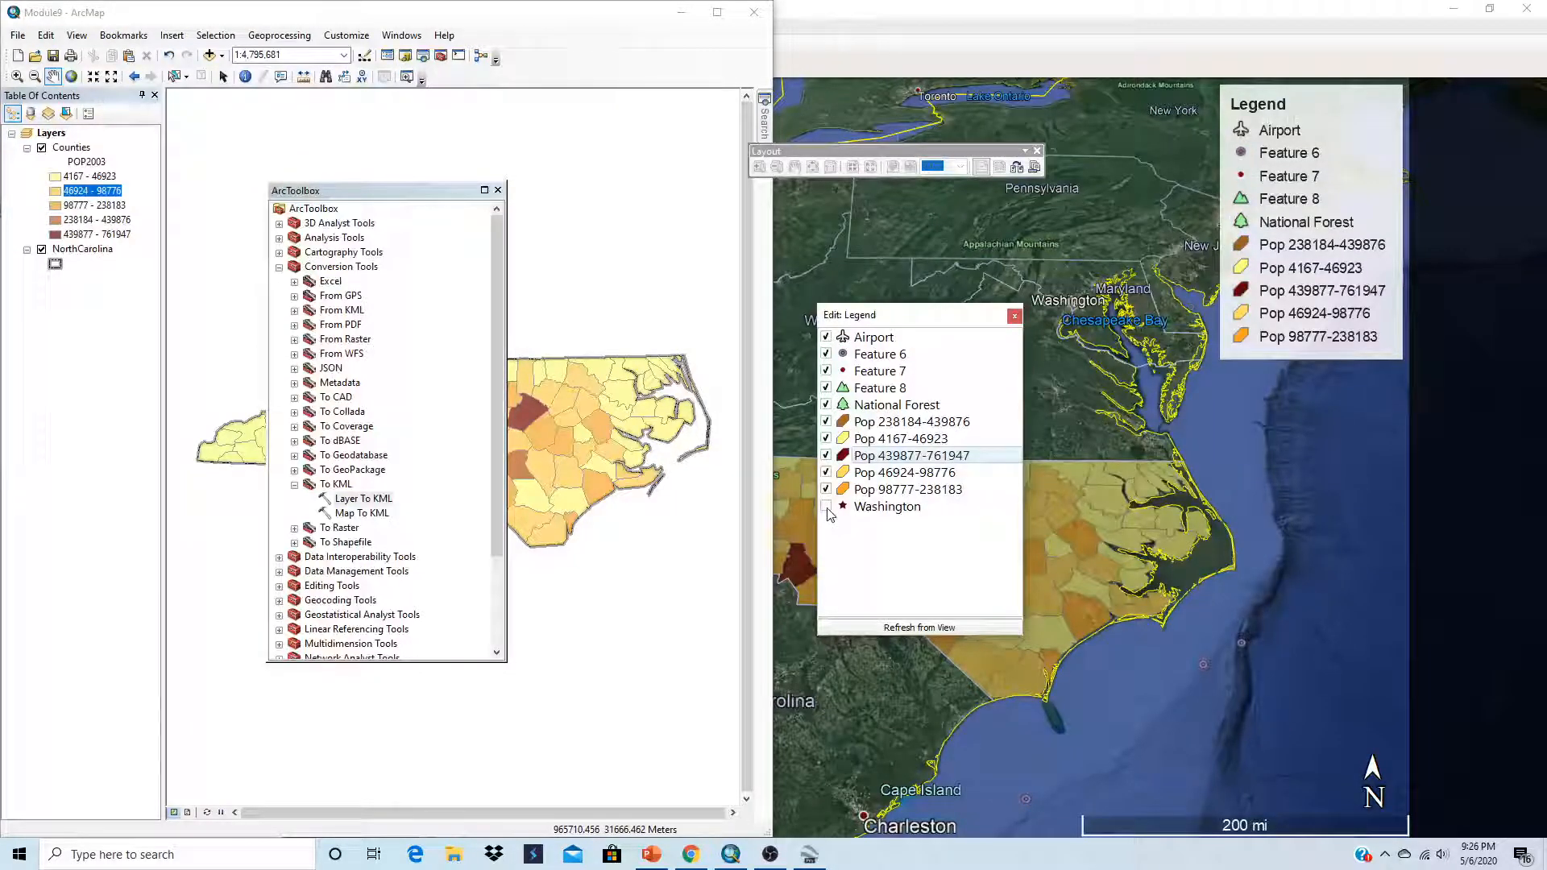
pyautogui.click(827, 406)
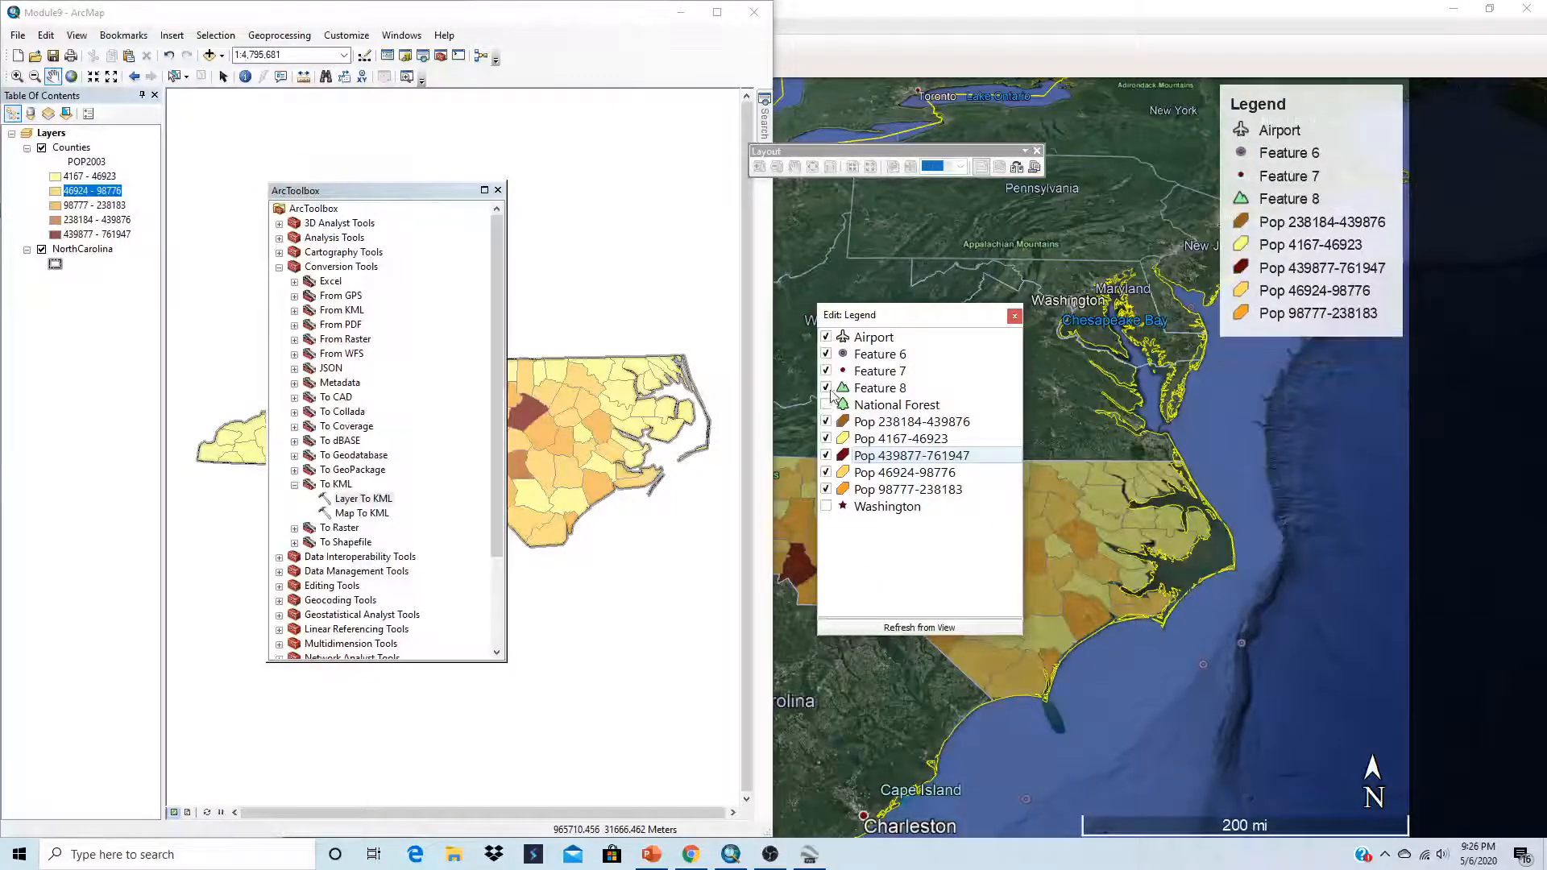
pyautogui.click(827, 388)
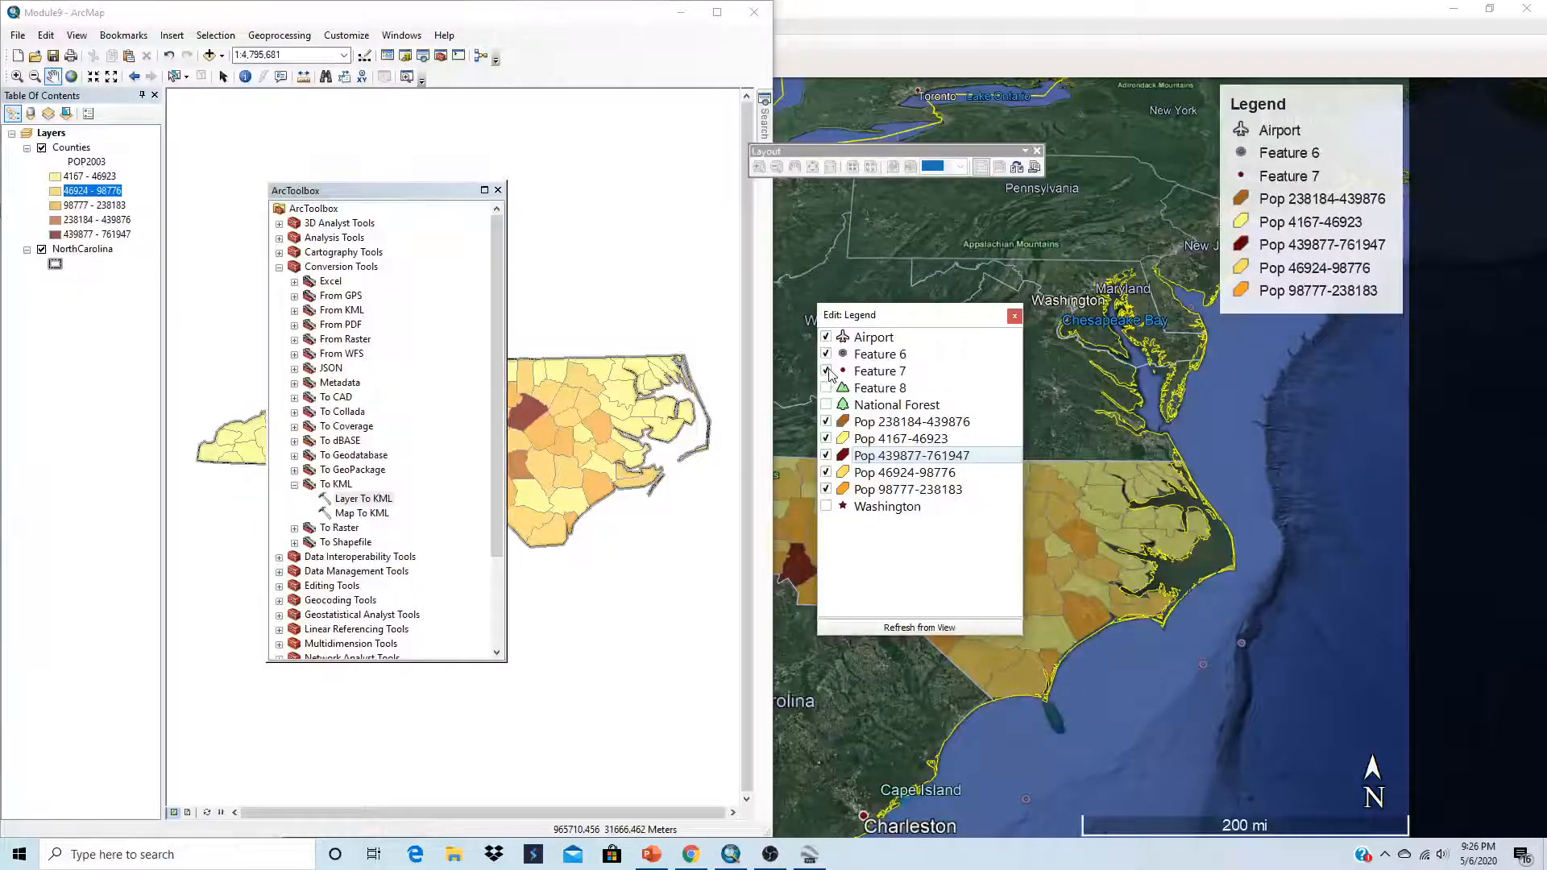
pyautogui.click(827, 372)
pyautogui.click(827, 354)
pyautogui.click(827, 338)
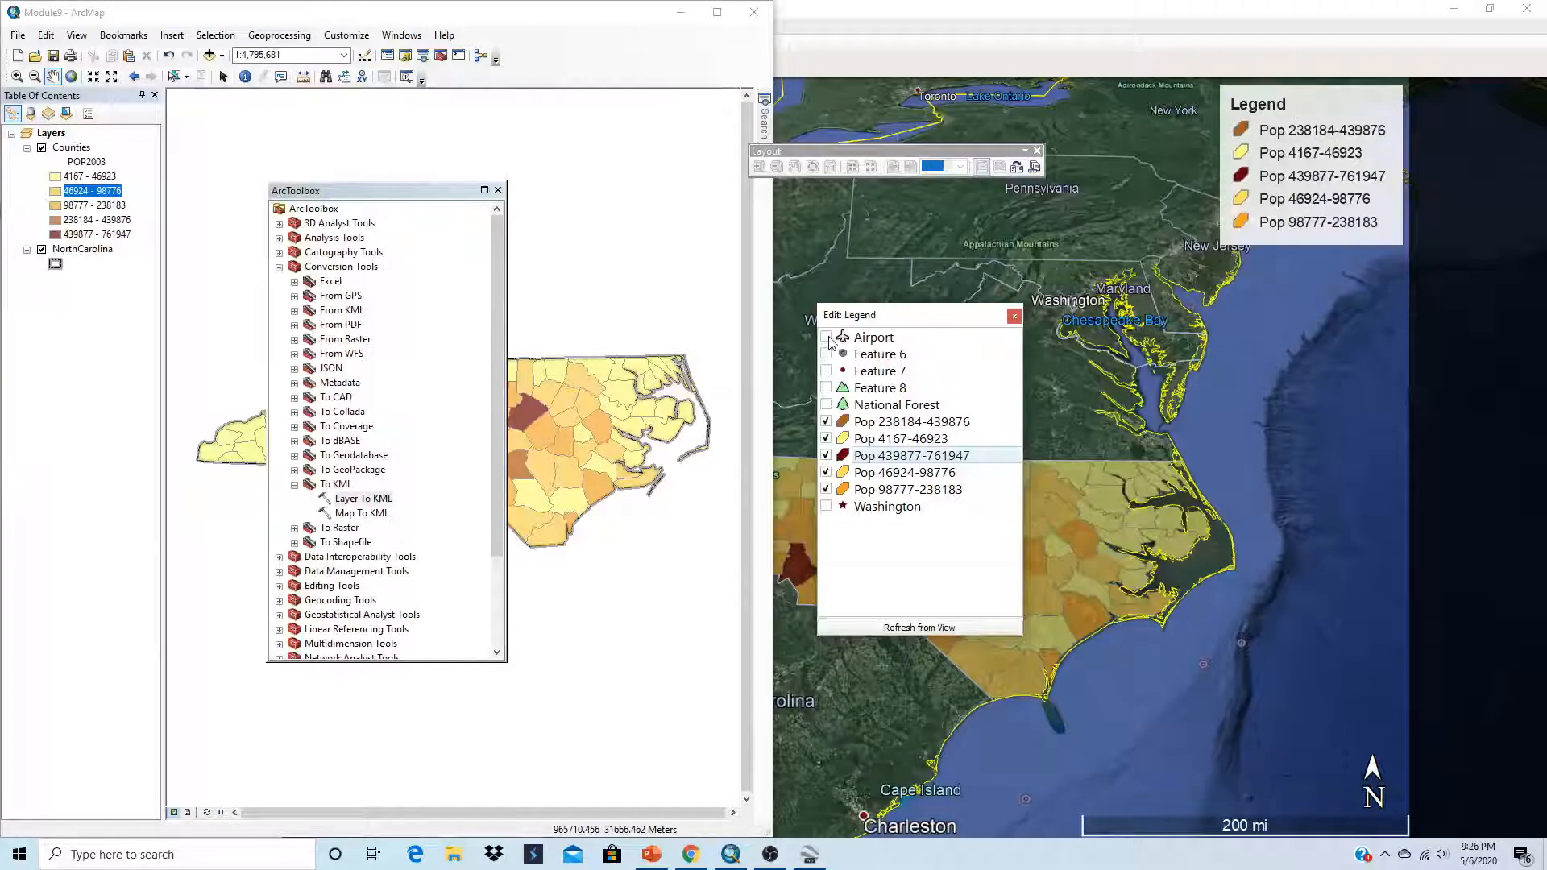
pyautogui.click(681, 12)
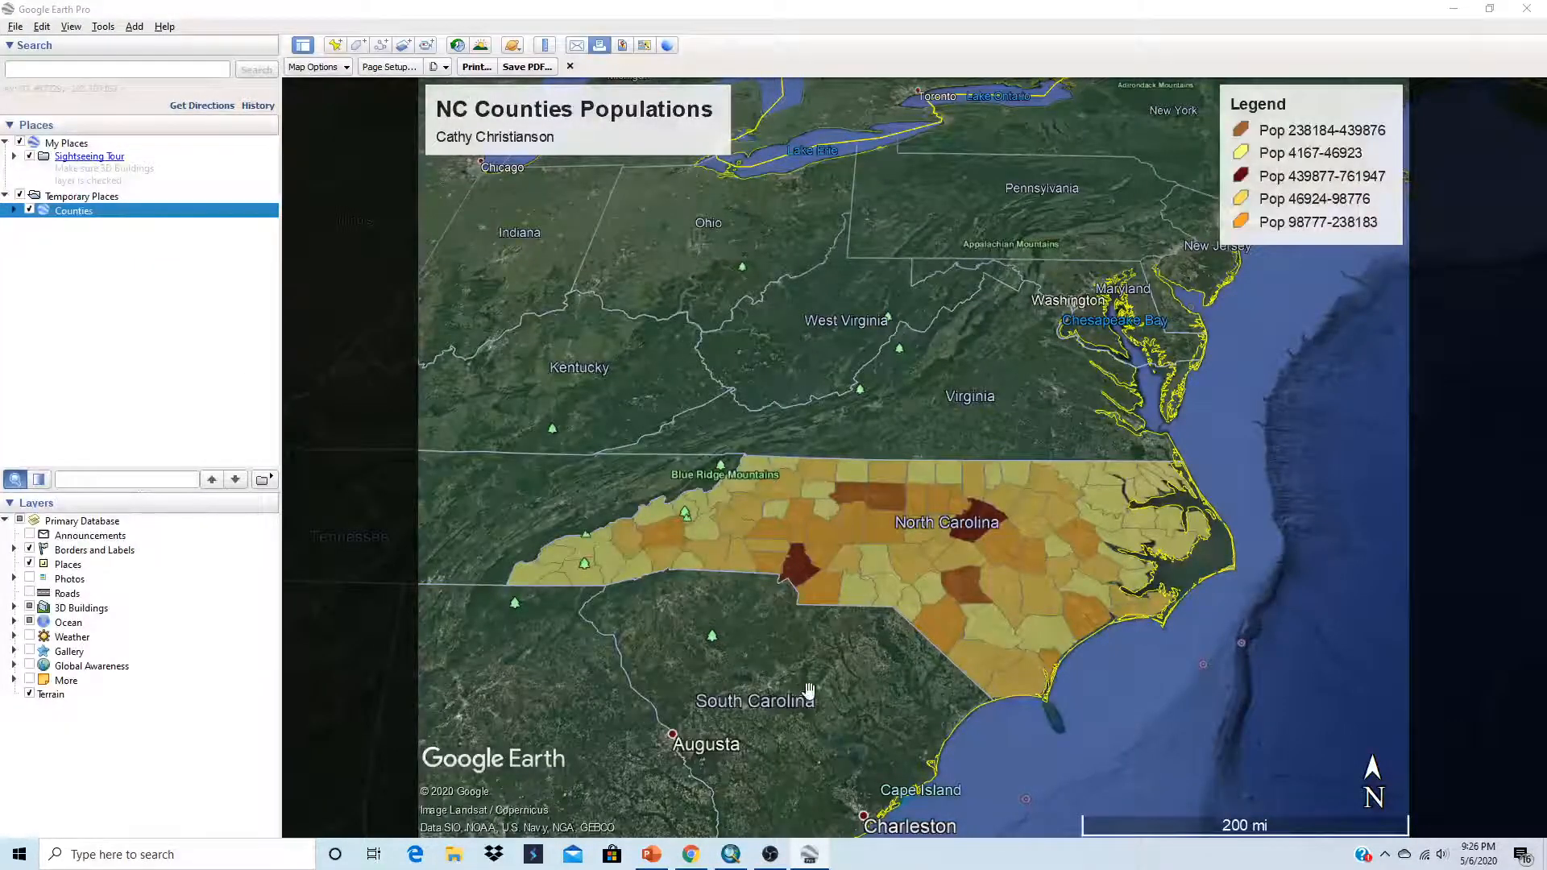
# Enlarge and reposition the map so all of North Carolina fills the print layout between the title and the legend.
pyautogui.moveTo(864, 588); pyautogui.dragTo(880, 558)
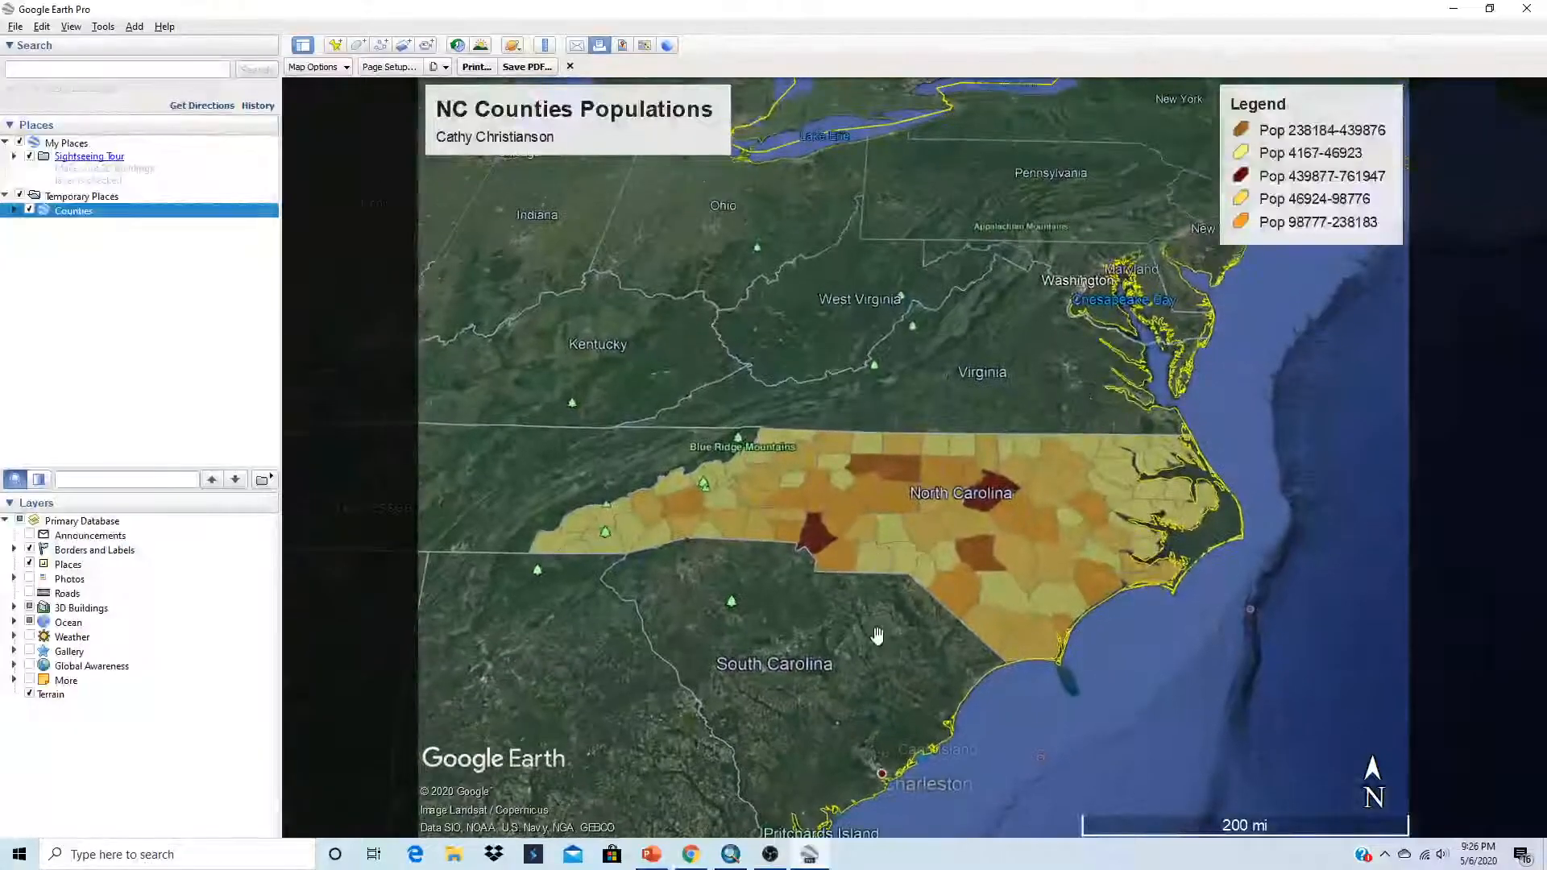
pyautogui.scroll(2, 877, 637)
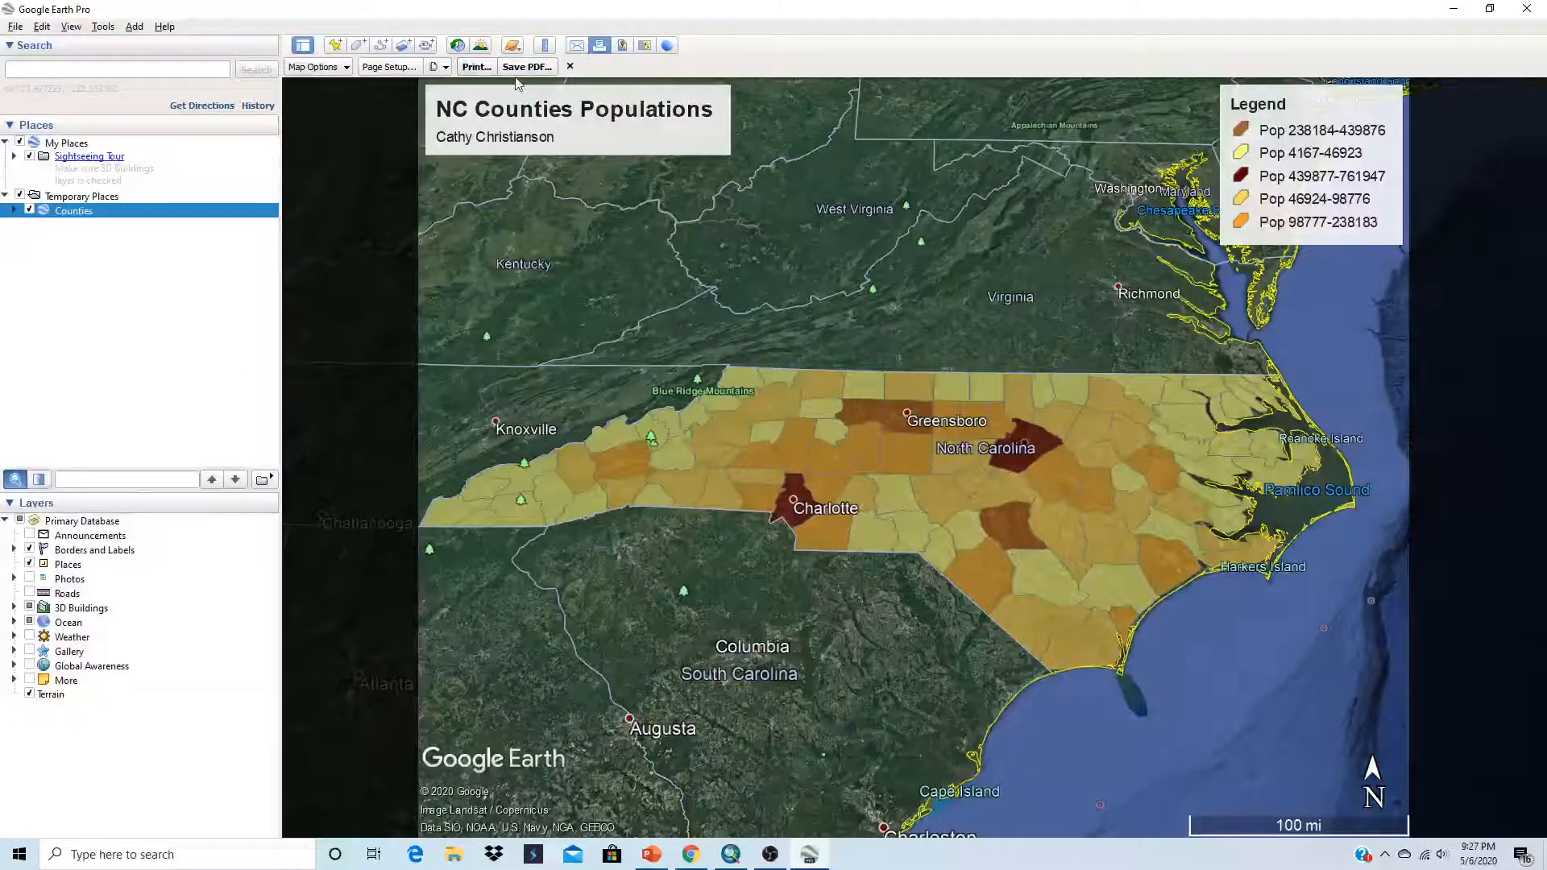
pyautogui.moveTo(776, 477)
pyautogui.mouseDown()
pyautogui.moveTo(830, 475)
pyautogui.moveTo(791, 476)
pyautogui.mouseUp()
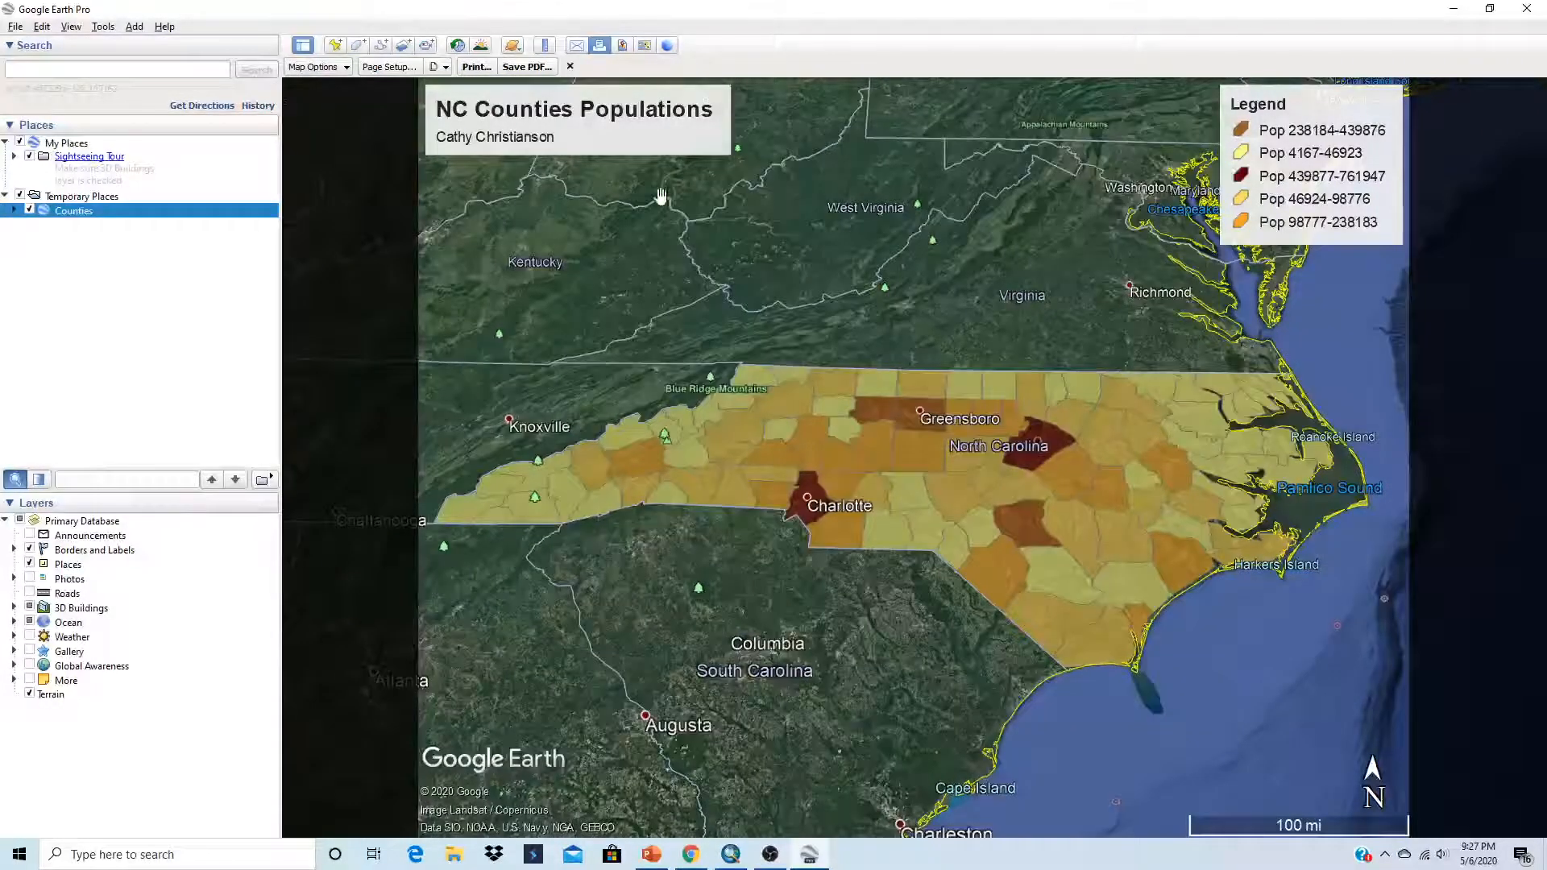
# View the Ruler's measurement options for lines, paths and polygons, and close it.
pyautogui.click(546, 46)
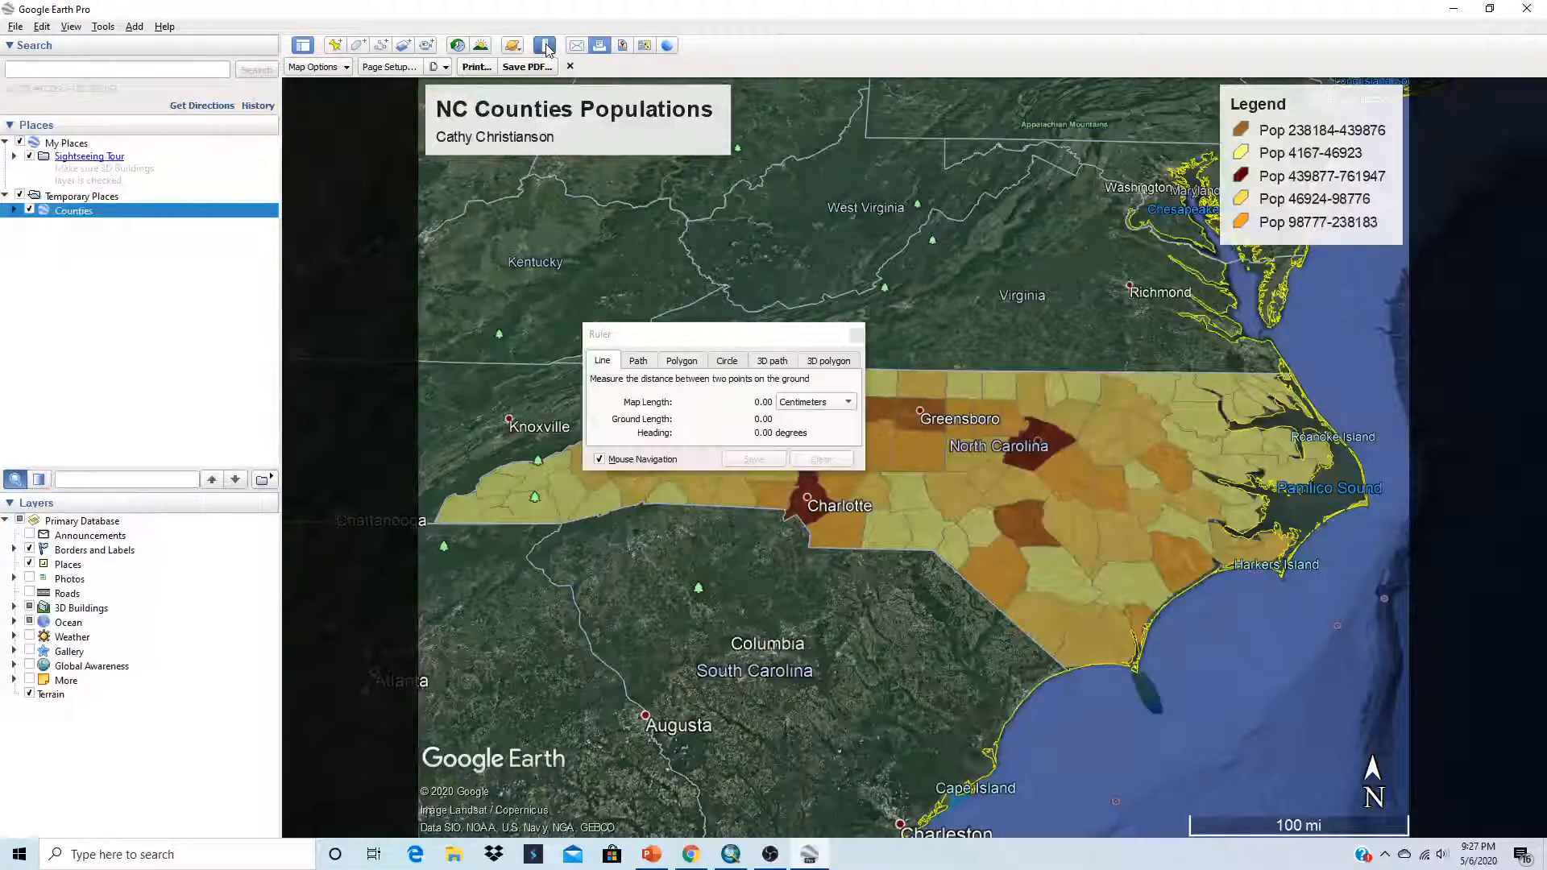
pyautogui.click(857, 335)
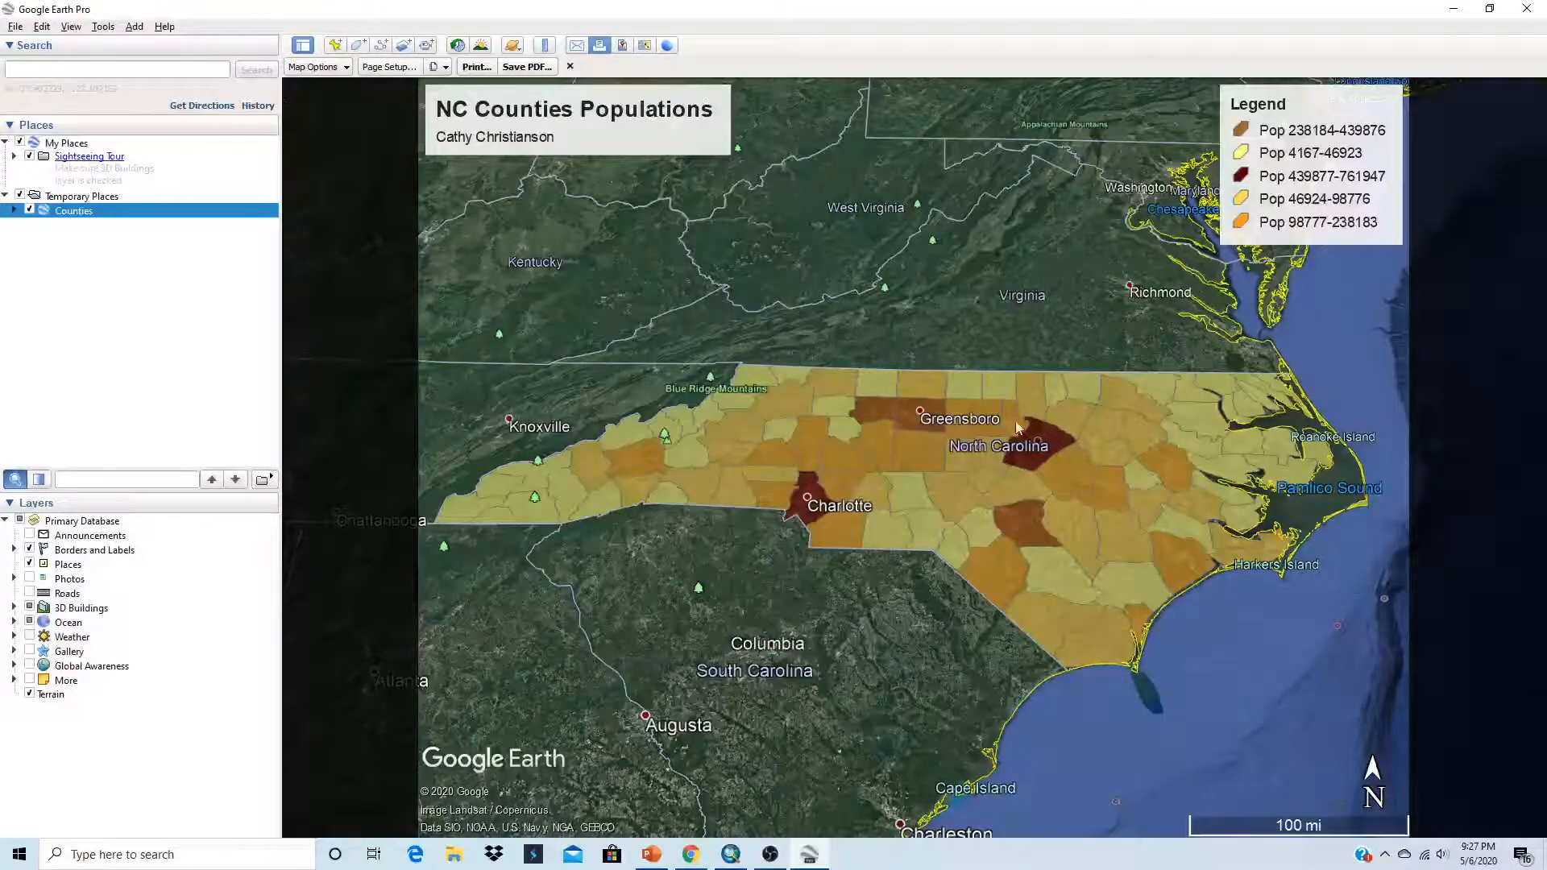
# Save the print map as a PDF document named "Module 9" on the Desktop.
pyautogui.click(528, 68)
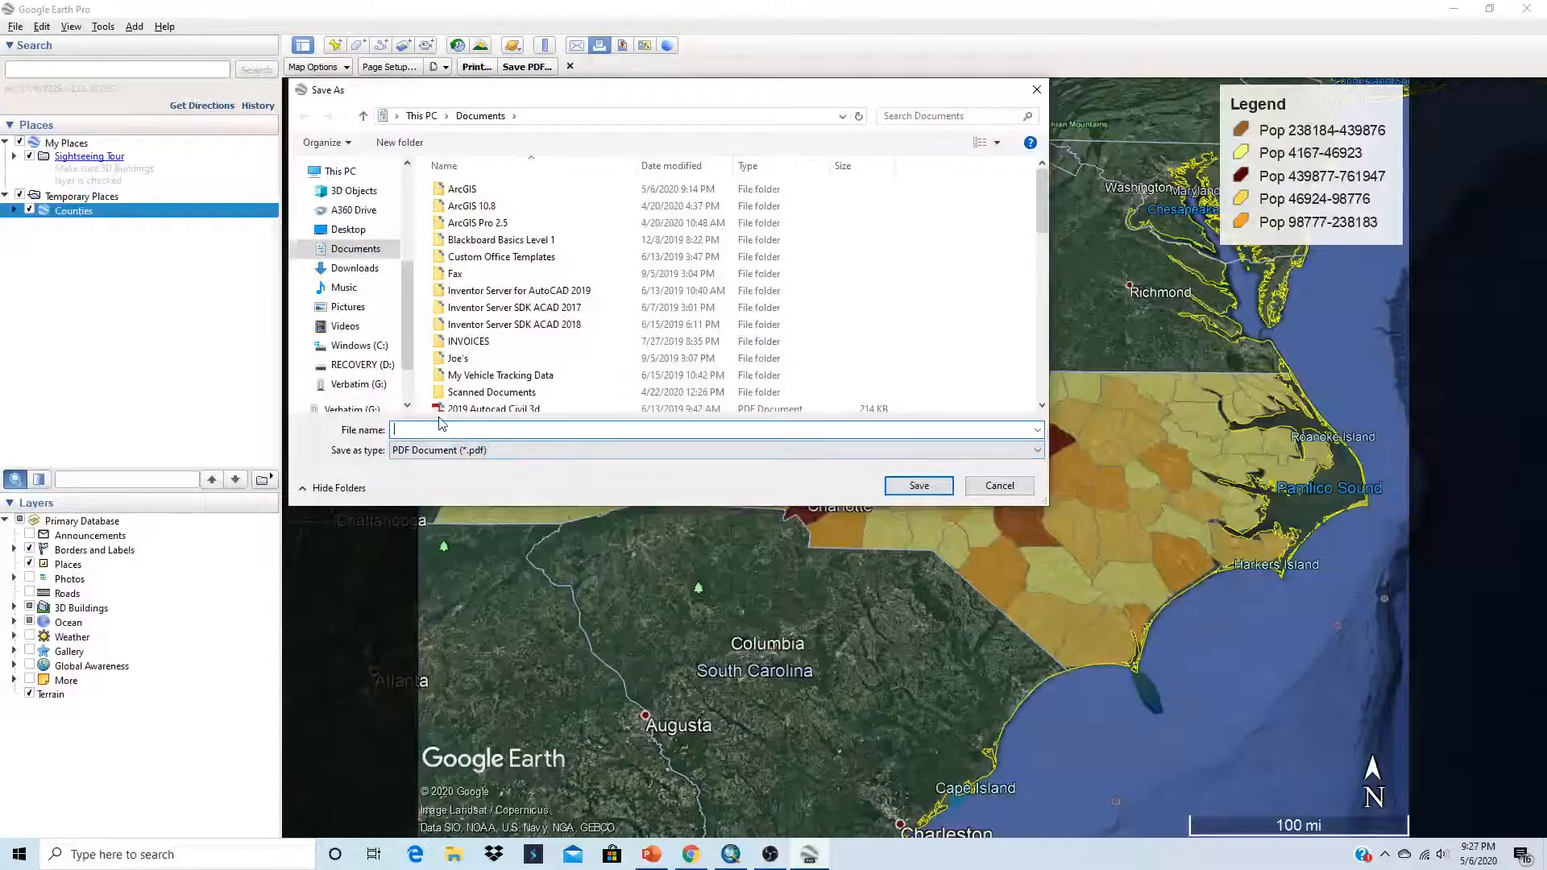
pyautogui.write('Mo')
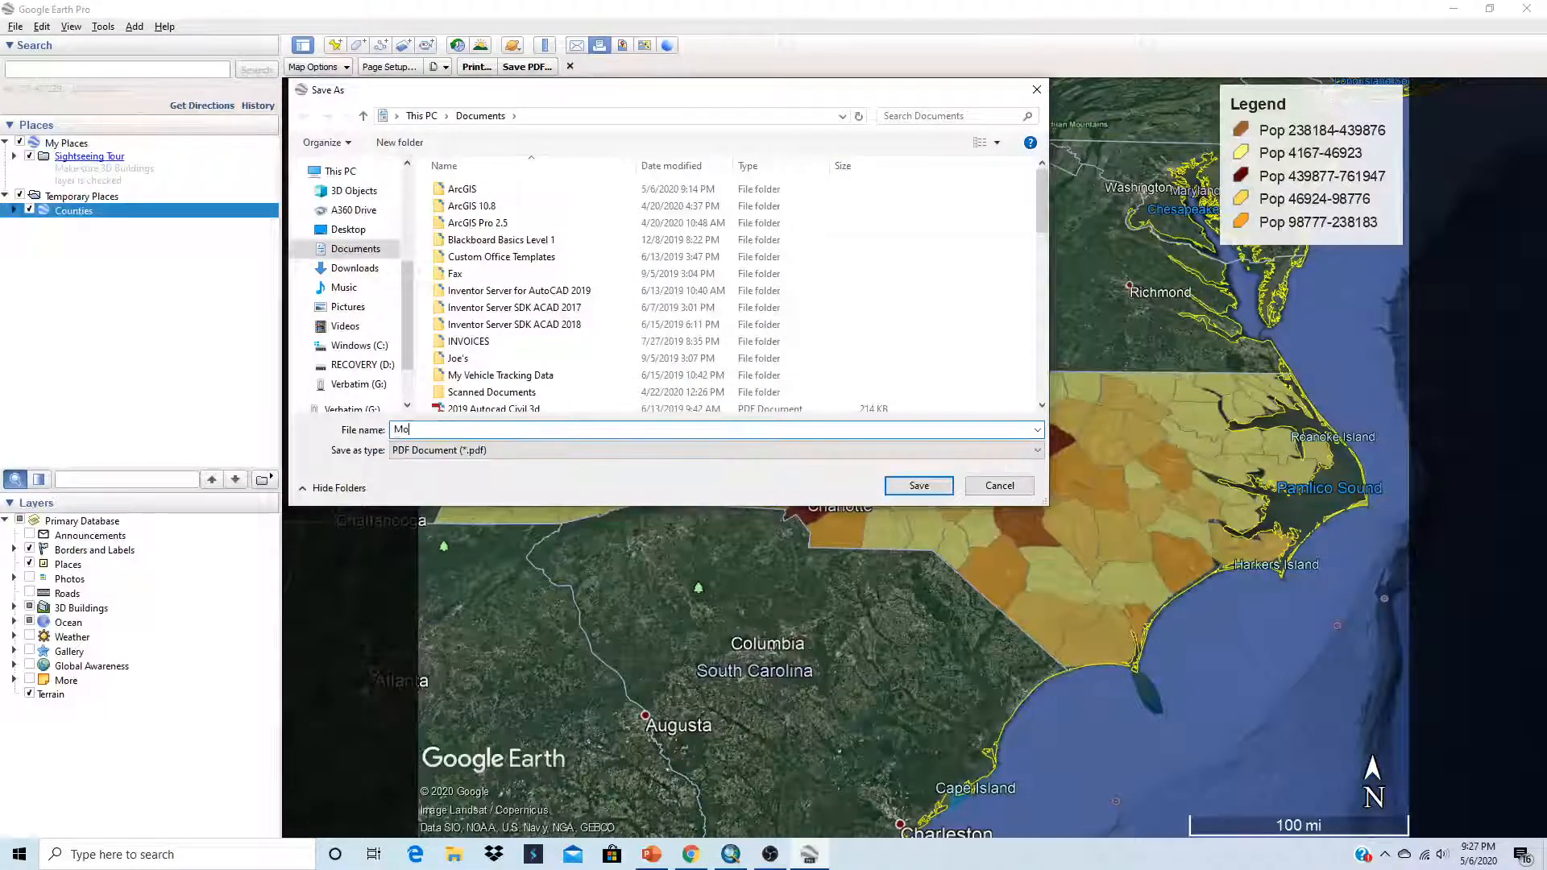
pyautogui.write('diule 9')
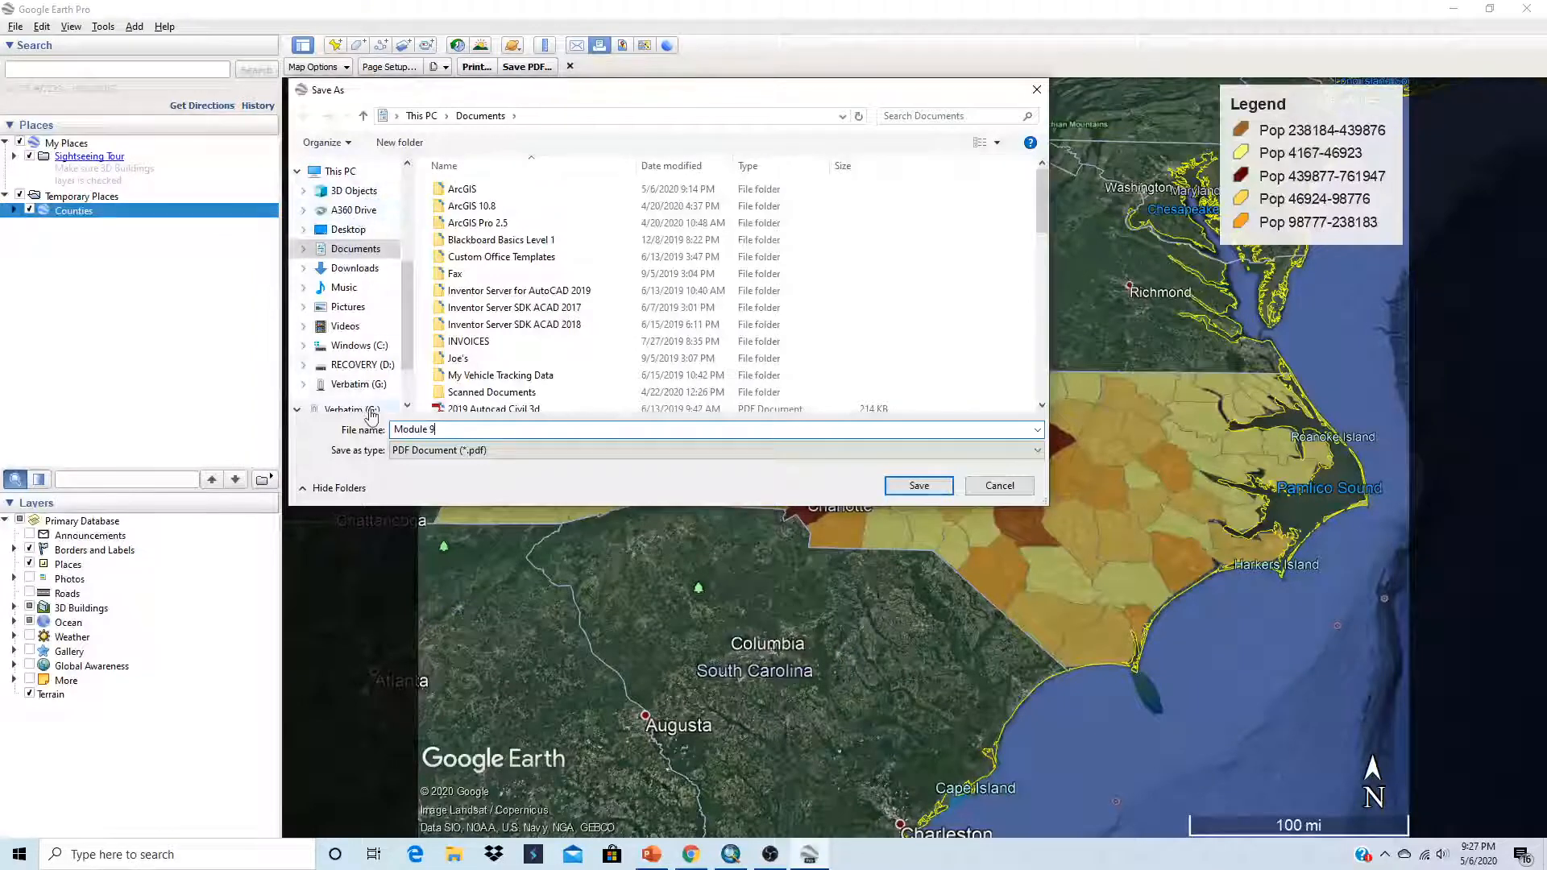
pyautogui.scroll(4, 411, 352)
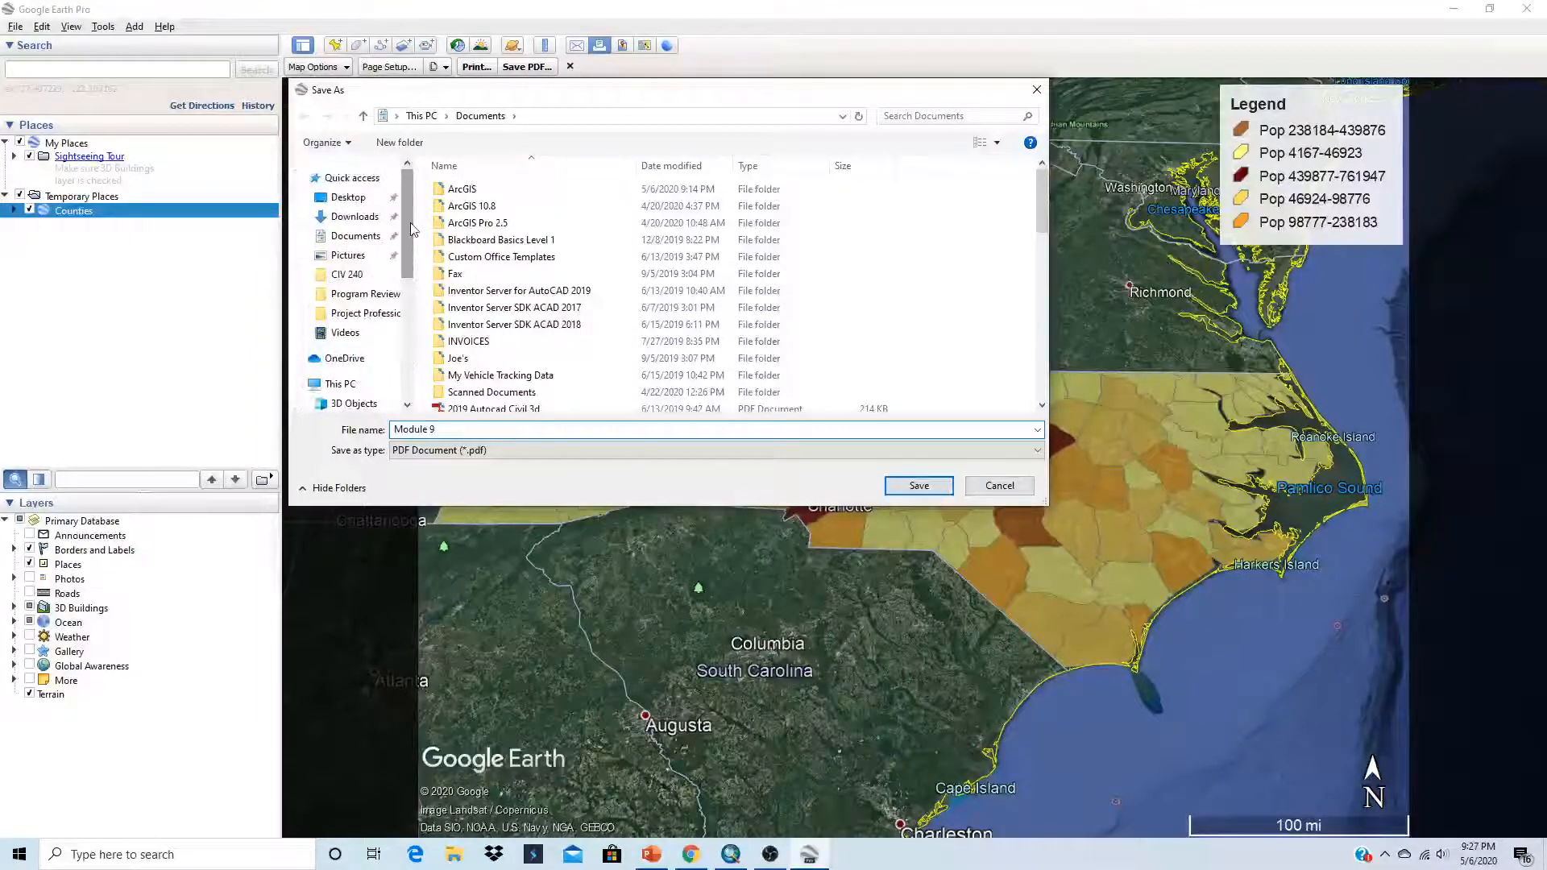
pyautogui.click(340, 199)
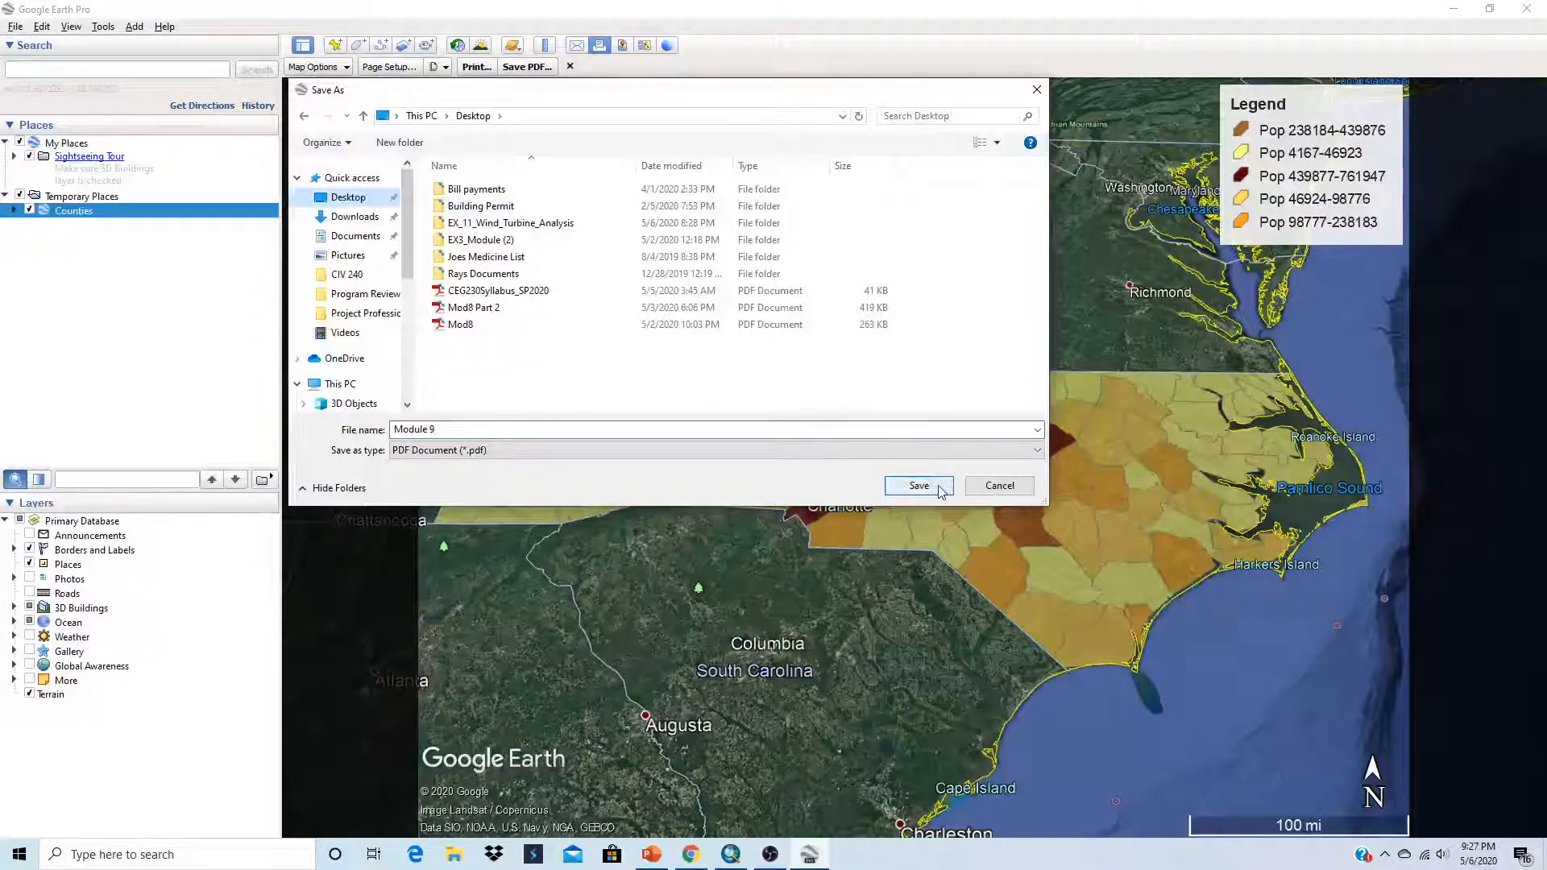
pyautogui.click(926, 489)
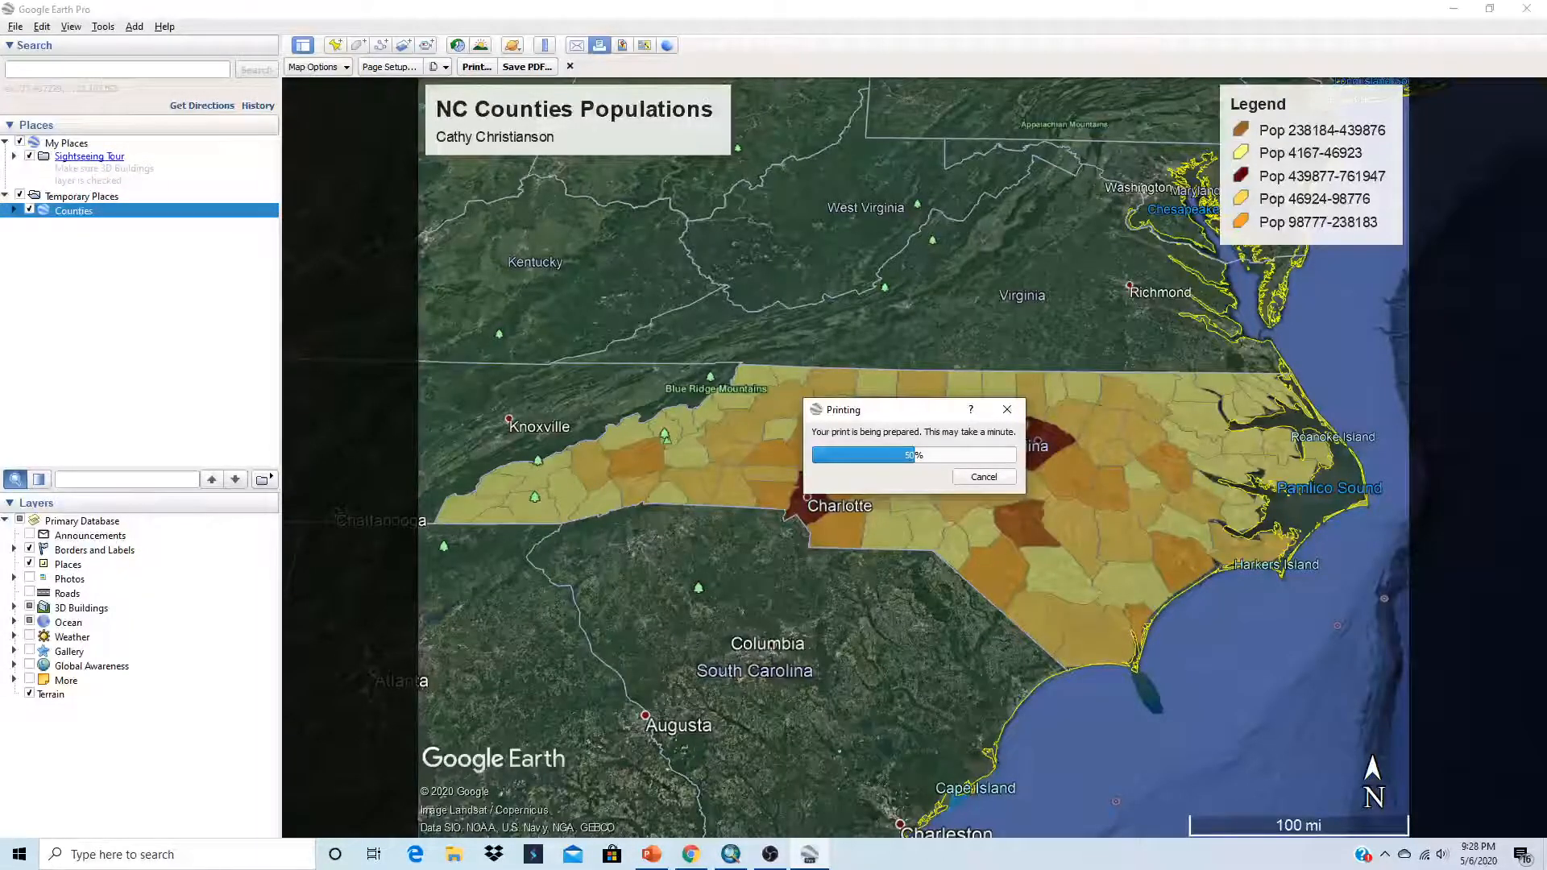
pyautogui.moveTo(770, 861)
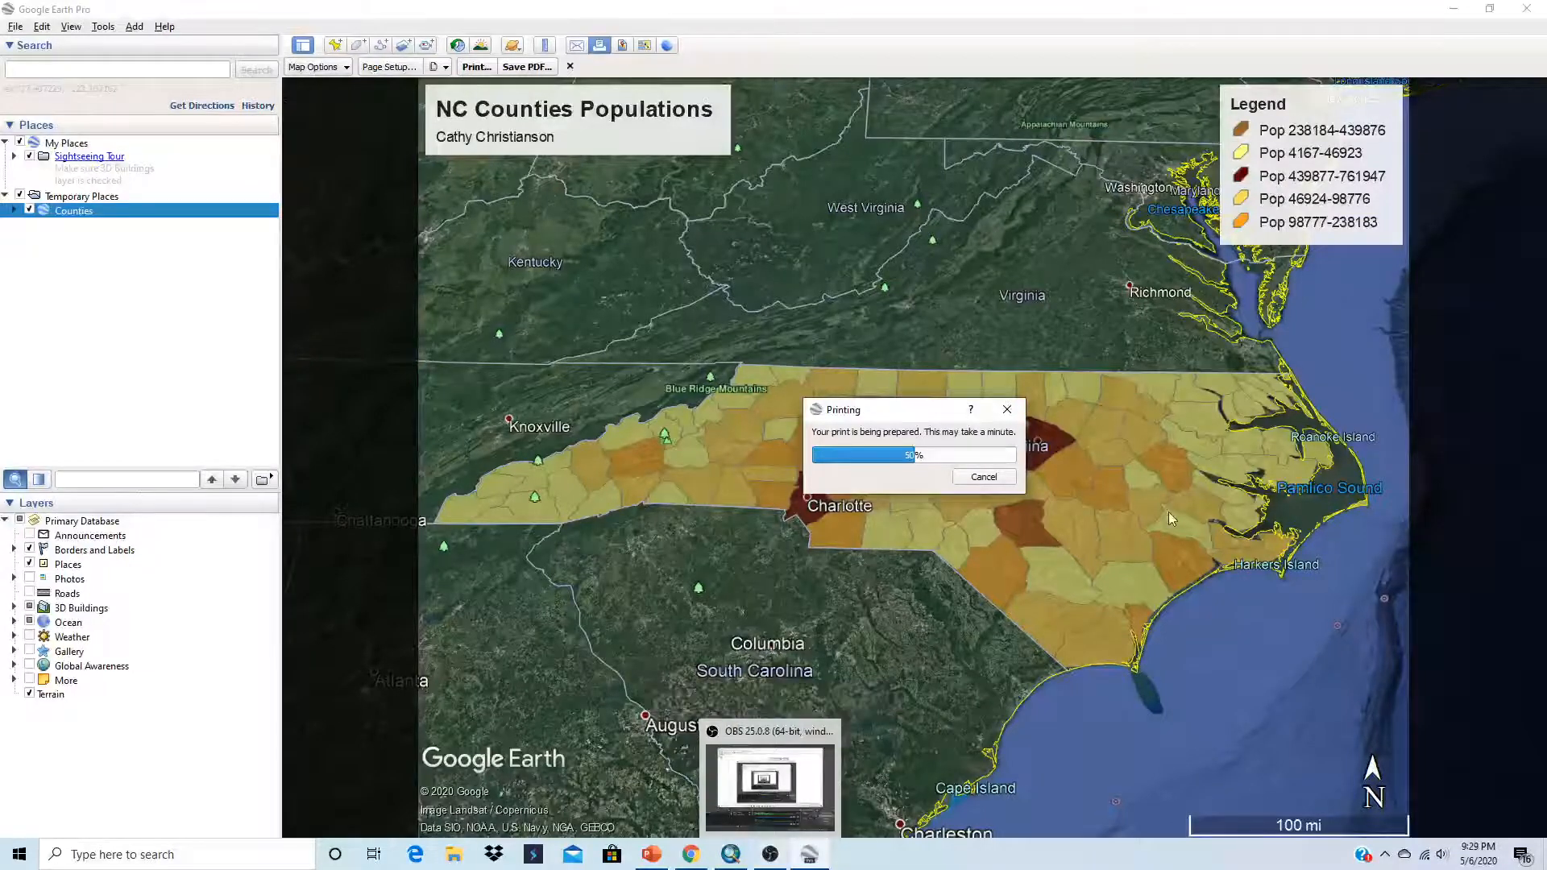
pyautogui.click(769, 857)
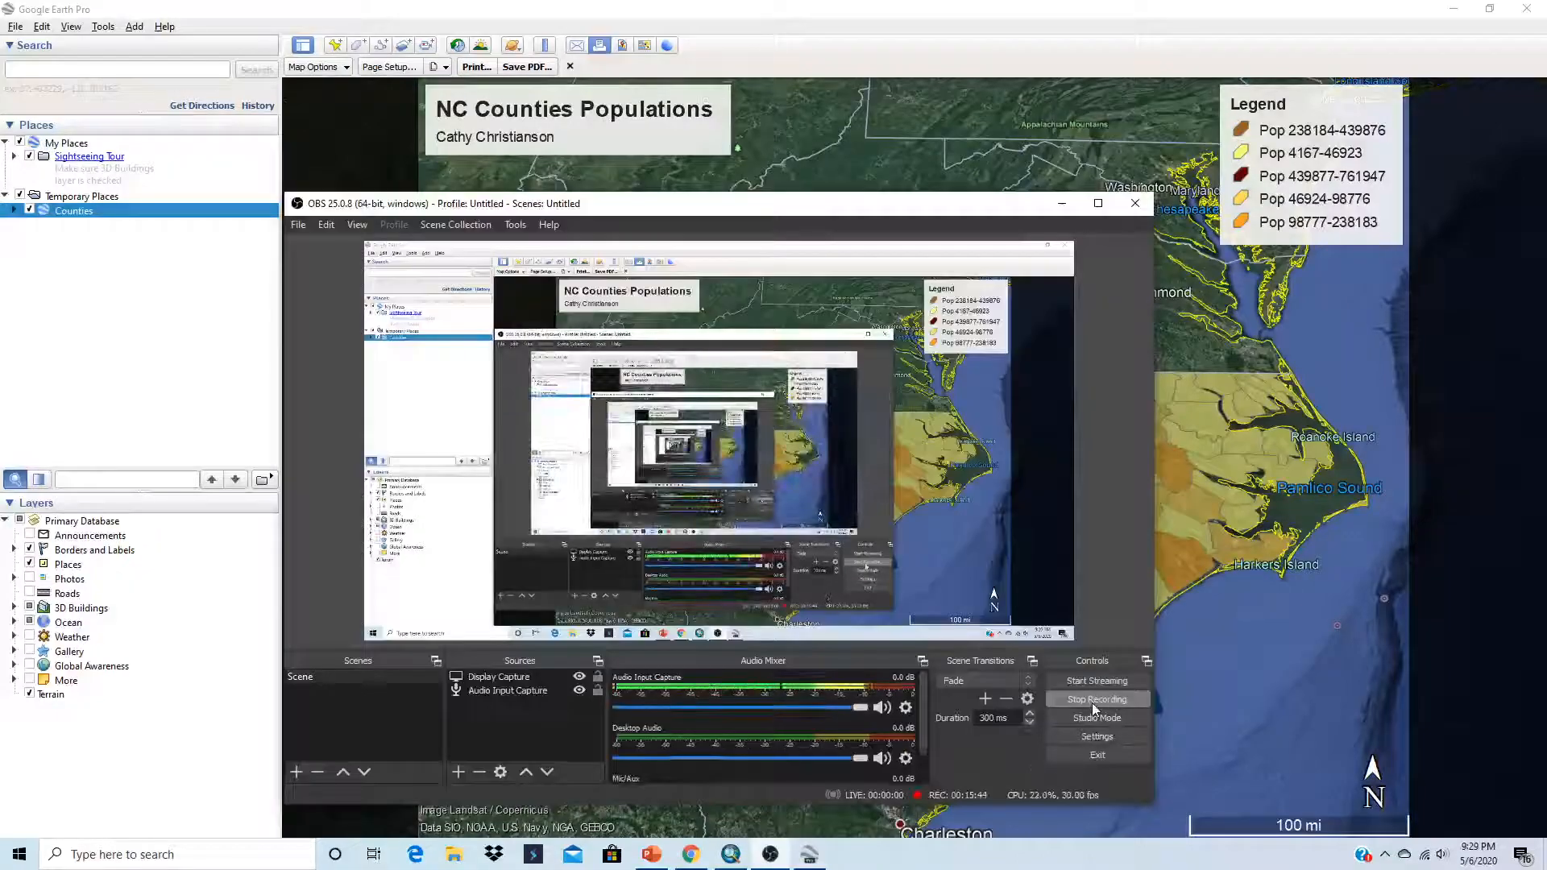